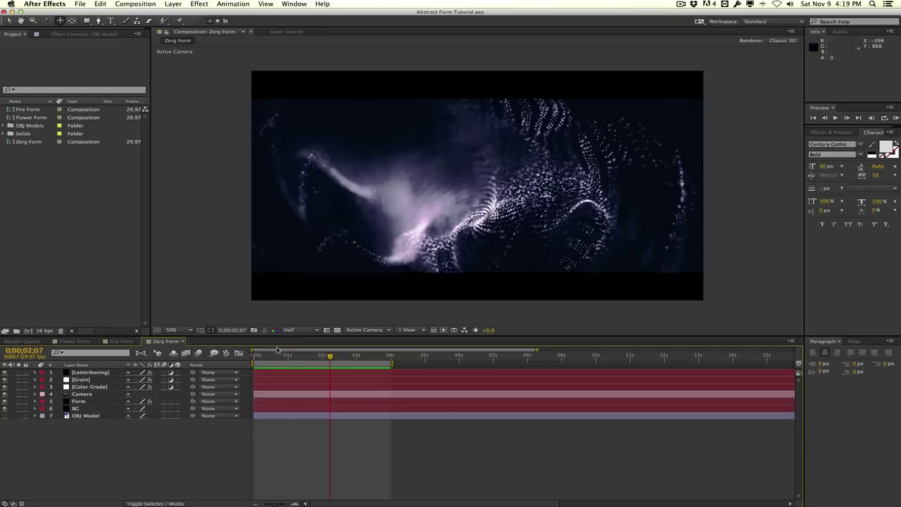
# - Review the particle animations in the Zerg Form, Flower Form and Fire Form compositions at different times
pyautogui.click(277, 355)
pyautogui.moveTo(277, 356); pyautogui.dragTo(345, 351)
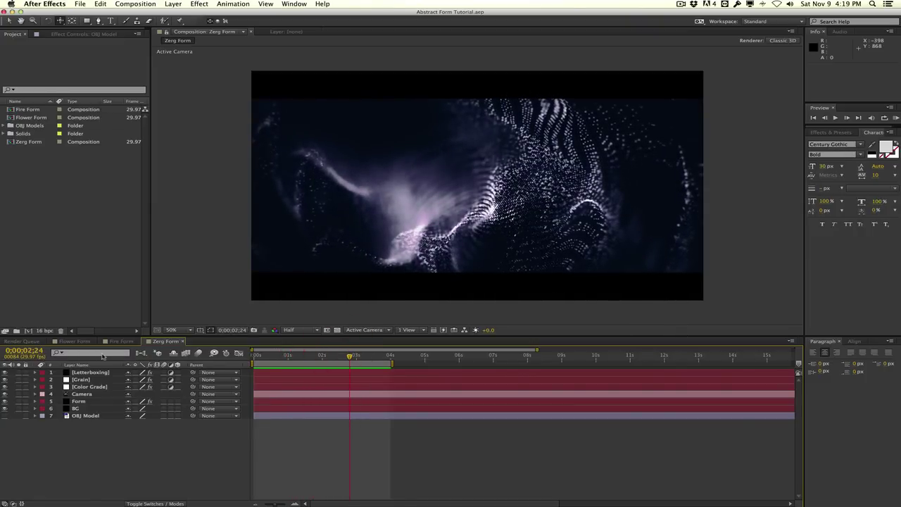
pyautogui.click(71, 340)
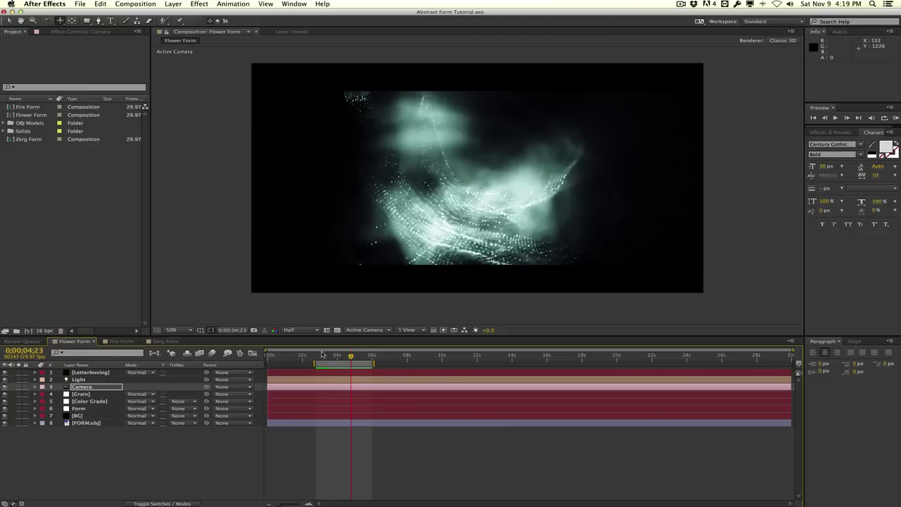
pyautogui.click(322, 357)
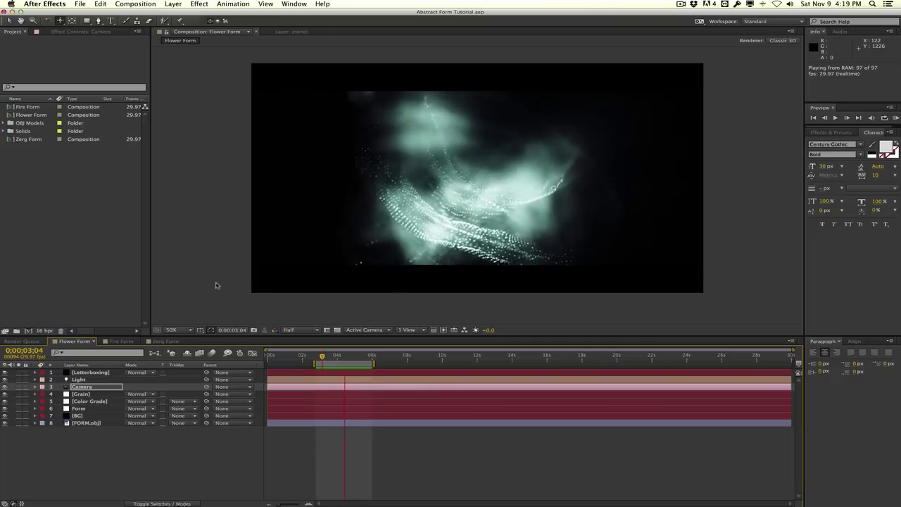
pyautogui.click(344, 355)
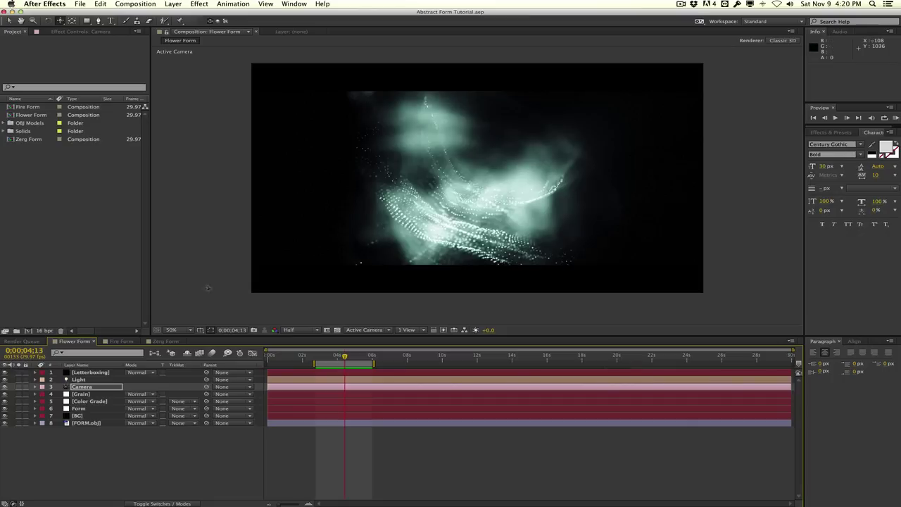
pyautogui.click(122, 340)
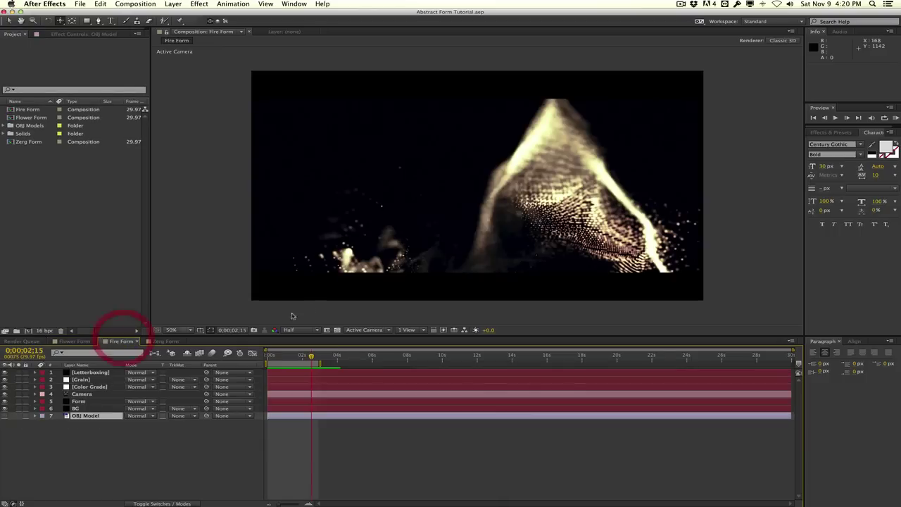
pyautogui.moveTo(303, 356)
pyautogui.mouseDown()
pyautogui.moveTo(290, 357)
pyautogui.moveTo(312, 356)
pyautogui.mouseUp()
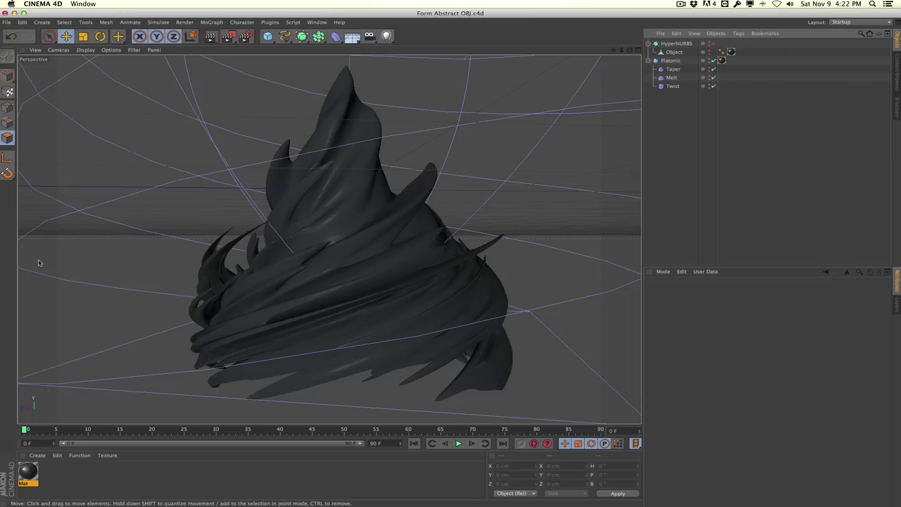
# - In Cinema 4D, turn off the Platonic object, turn on the HyperNURBS and its child Object, and examine that model from several angles
pyautogui.click(656, 172)
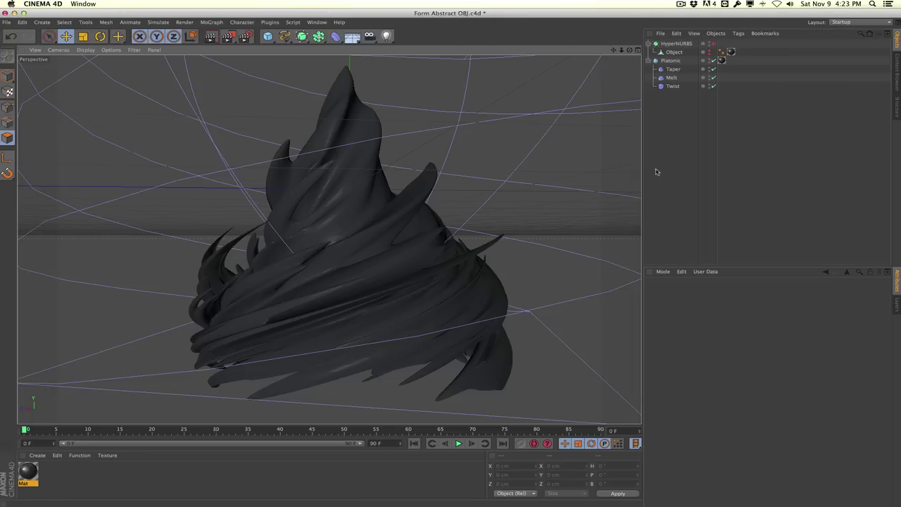
pyautogui.click(713, 60)
pyautogui.click(712, 44)
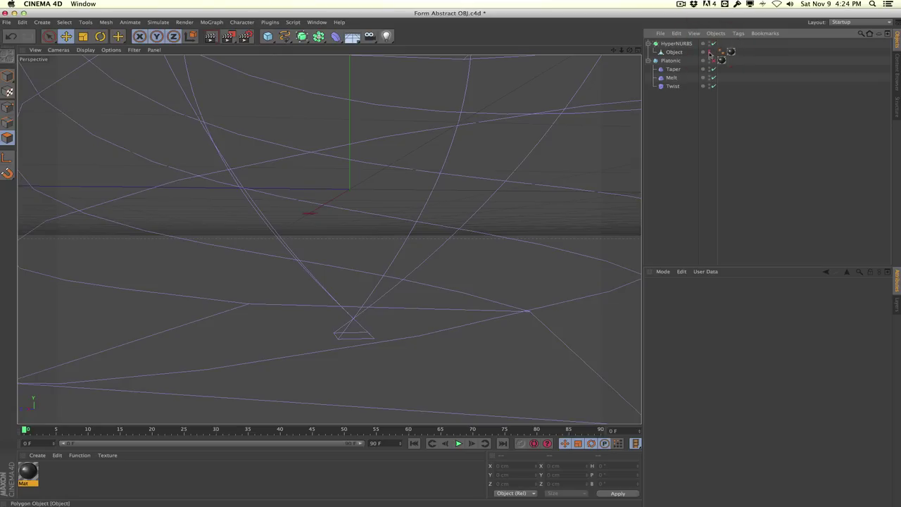
pyautogui.click(712, 53)
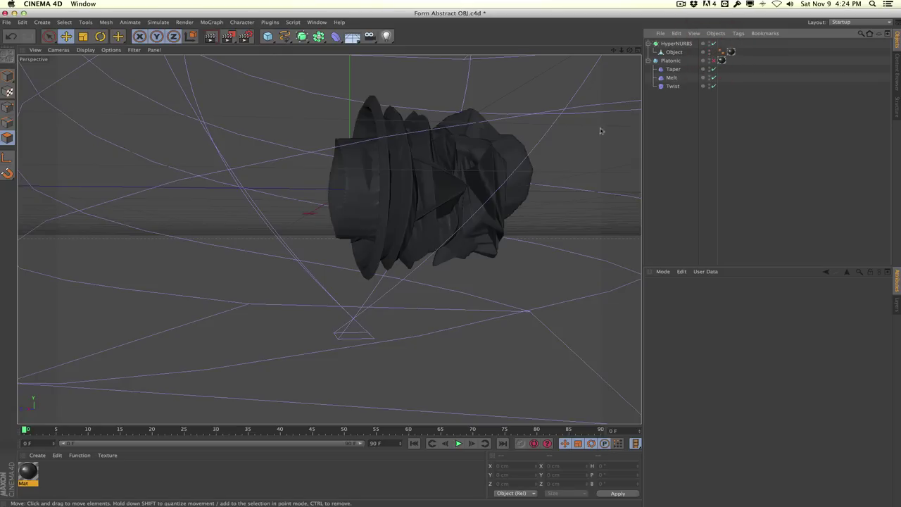
pyautogui.moveTo(539, 185); pyautogui.dragTo(192, 240)
pyautogui.moveTo(406, 211); pyautogui.dragTo(432, 197)
pyautogui.moveTo(489, 187)
pyautogui.mouseDown()
pyautogui.moveTo(415, 211)
pyautogui.moveTo(491, 196)
pyautogui.mouseUp()
pyautogui.moveTo(338, 220); pyautogui.dragTo(373, 218)
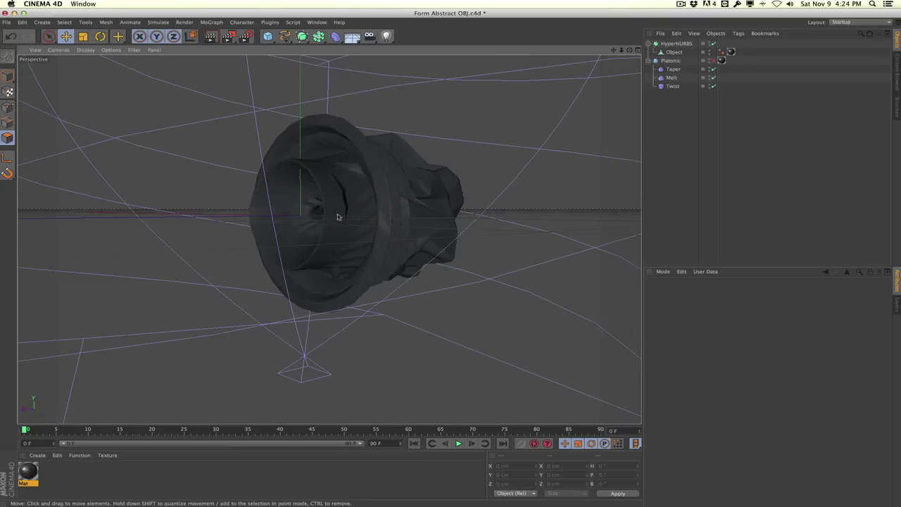
pyautogui.moveTo(328, 221)
pyautogui.mouseDown()
pyautogui.moveTo(362, 215)
pyautogui.moveTo(352, 242)
pyautogui.moveTo(425, 232)
pyautogui.moveTo(337, 274)
pyautogui.moveTo(326, 139)
pyautogui.moveTo(325, 226)
pyautogui.mouseUp()
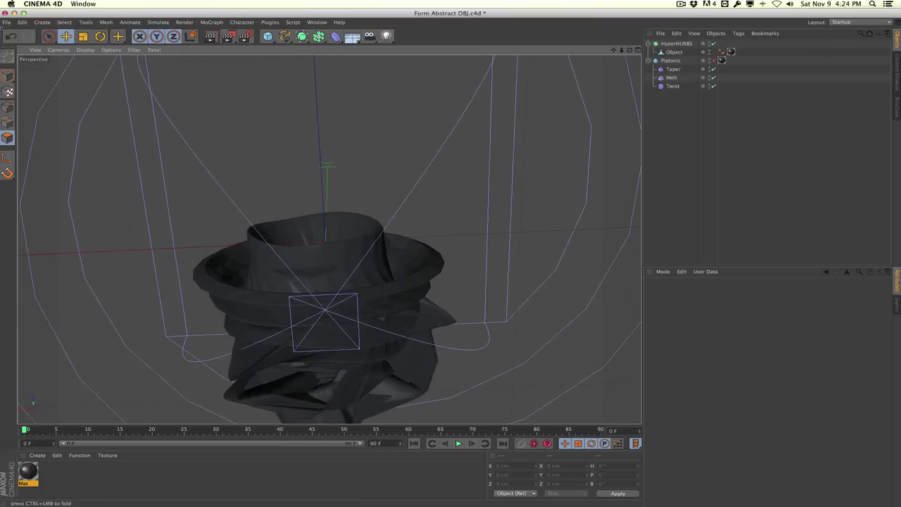
# - Create a new empty Cinema 4D project
pyautogui.click(5, 24)
pyautogui.click(17, 35)
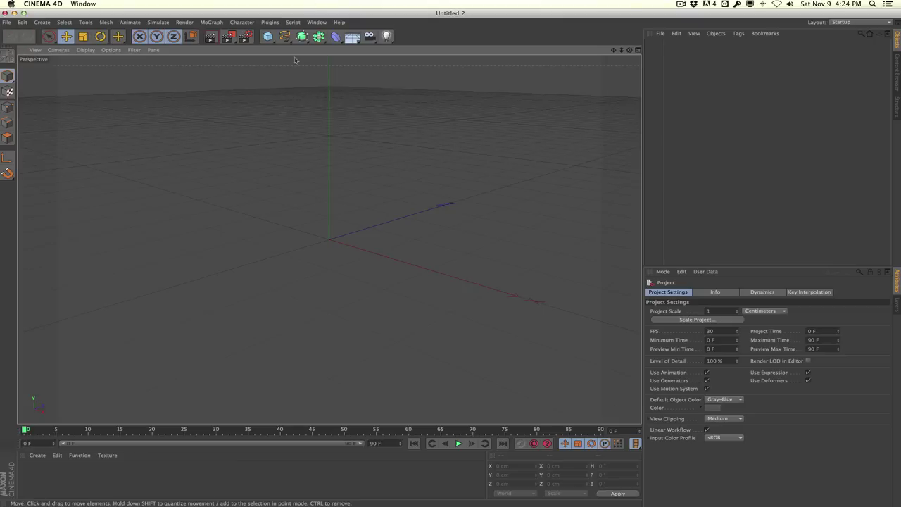
pyautogui.click(268, 38)
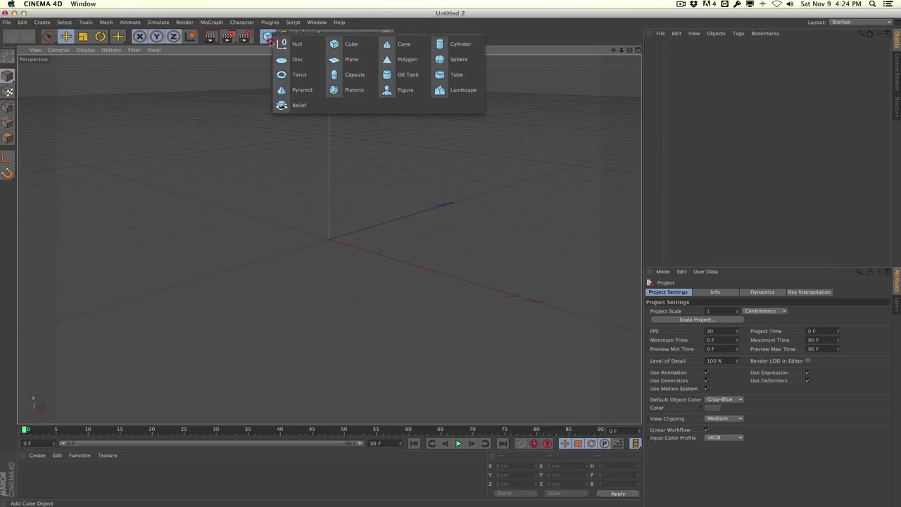
pyautogui.click(355, 46)
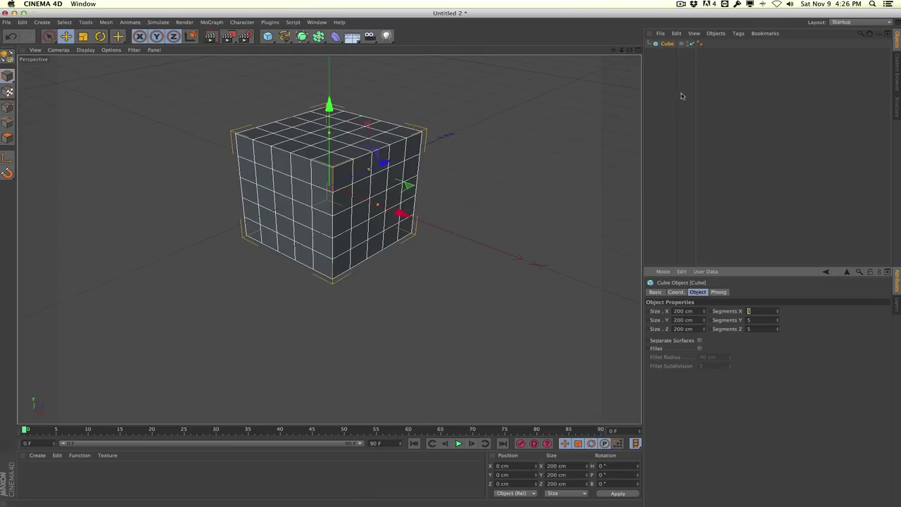
pyautogui.click(669, 91)
pyautogui.press('super+z')
pyautogui.press('Delete')
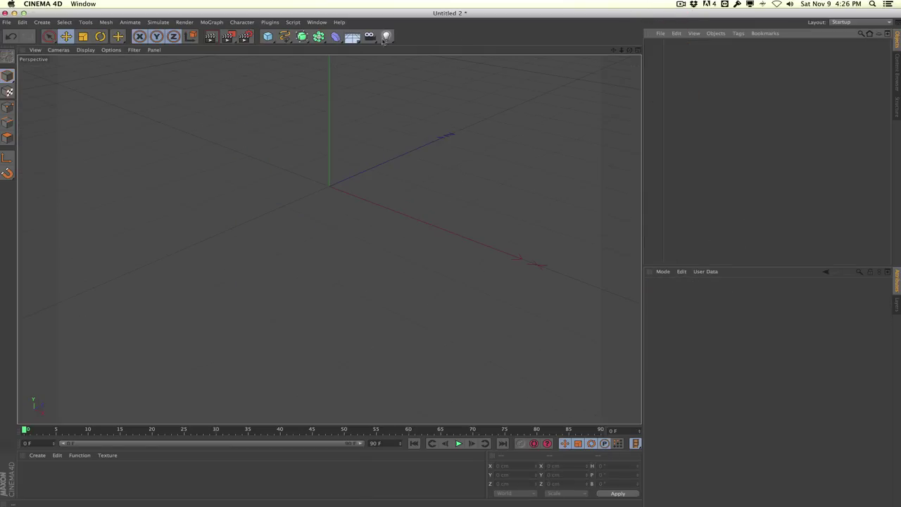
# - Add a Platonic primitive to the scene and set its radius to 300 cm
pyautogui.moveTo(267, 35); pyautogui.dragTo(335, 90)
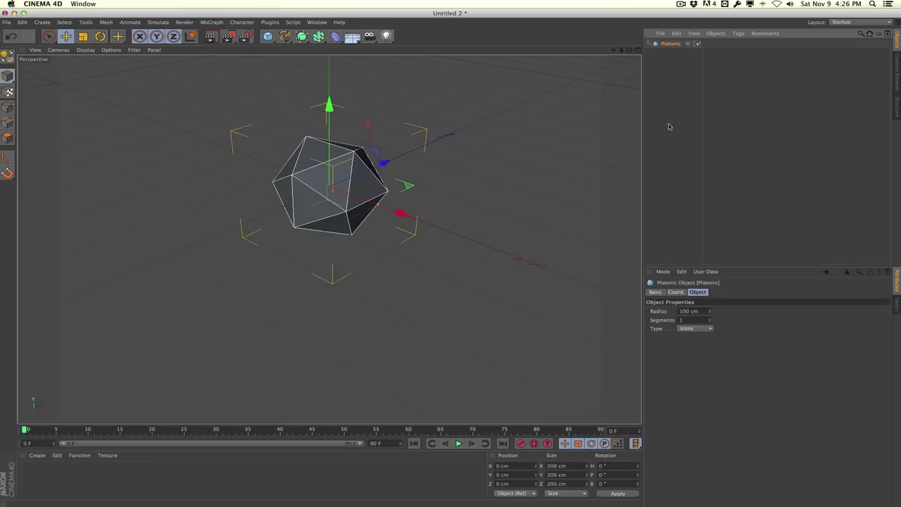
pyautogui.click(704, 311)
pyautogui.write('300')
pyautogui.press('Return')
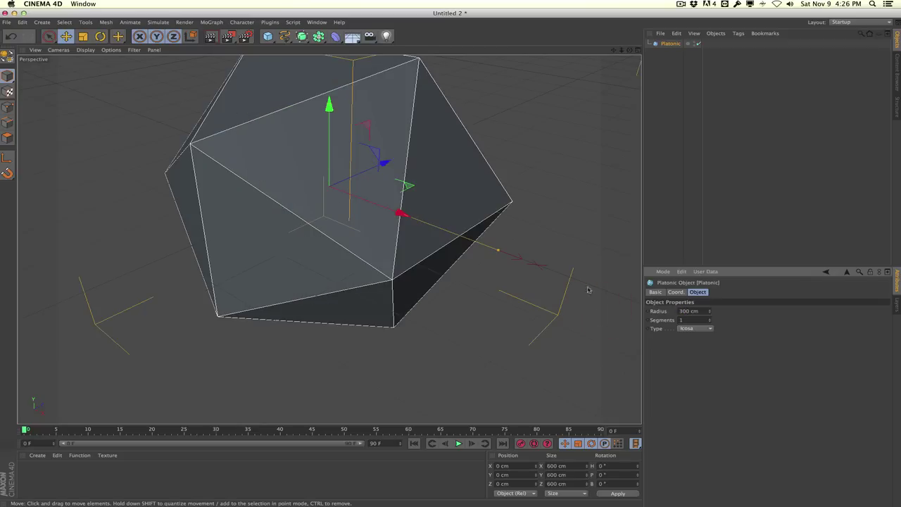
# - Set the Platonic's segments to 10 and raise it about 176 cm along the Y axis
pyautogui.moveTo(366, 326); pyautogui.dragTo(364, 323)
pyautogui.click(376, 255)
pyautogui.scroll(-3, 374, 253)
pyautogui.moveTo(373, 251); pyautogui.dragTo(389, 338)
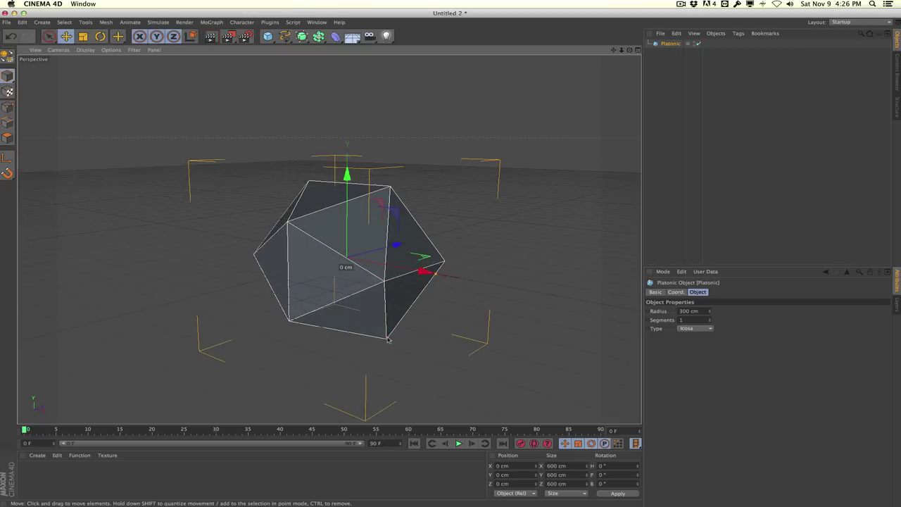
pyautogui.click(689, 320)
pyautogui.write('10')
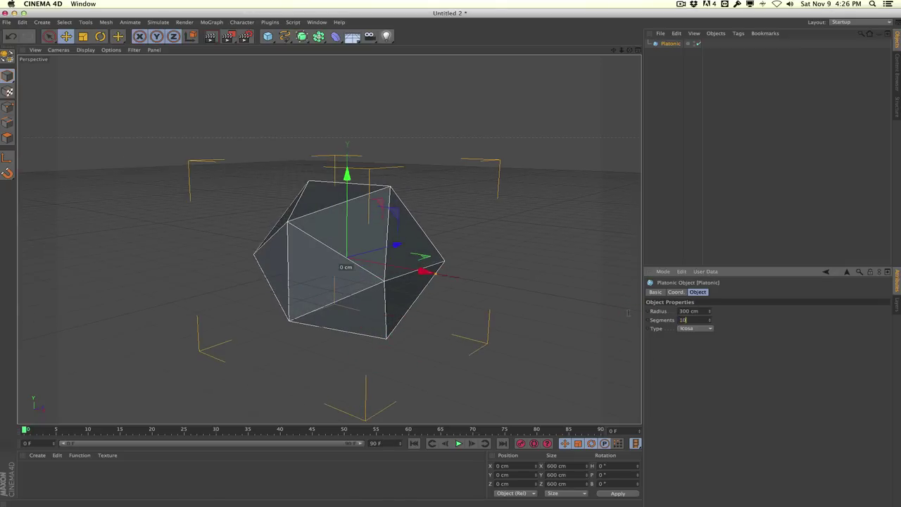
pyautogui.press('Return')
pyautogui.moveTo(346, 172)
pyautogui.mouseDown()
pyautogui.moveTo(345, 107)
pyautogui.moveTo(345, 116)
pyautogui.mouseUp()
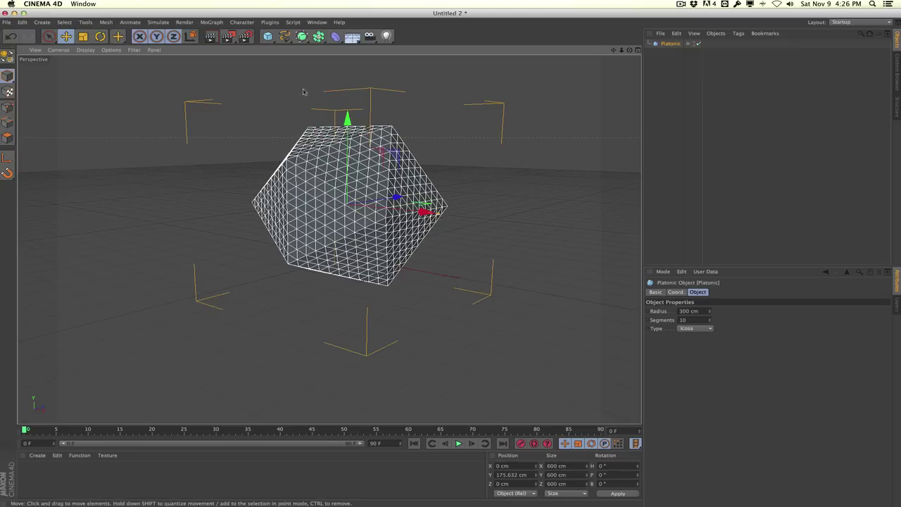
# - Add a Twist deformer as a child of the Platonic and raise it to about Y -10 cm, near the shape's centre
pyautogui.click(336, 37)
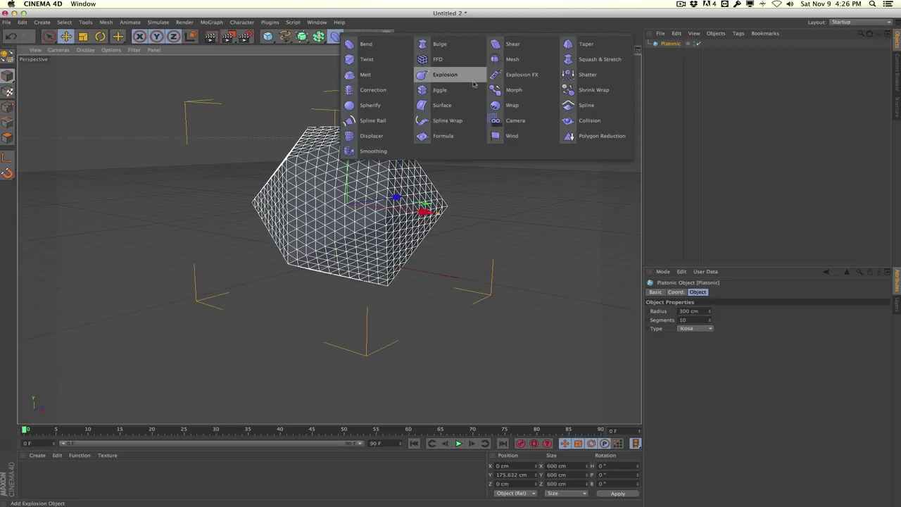
pyautogui.click(367, 59)
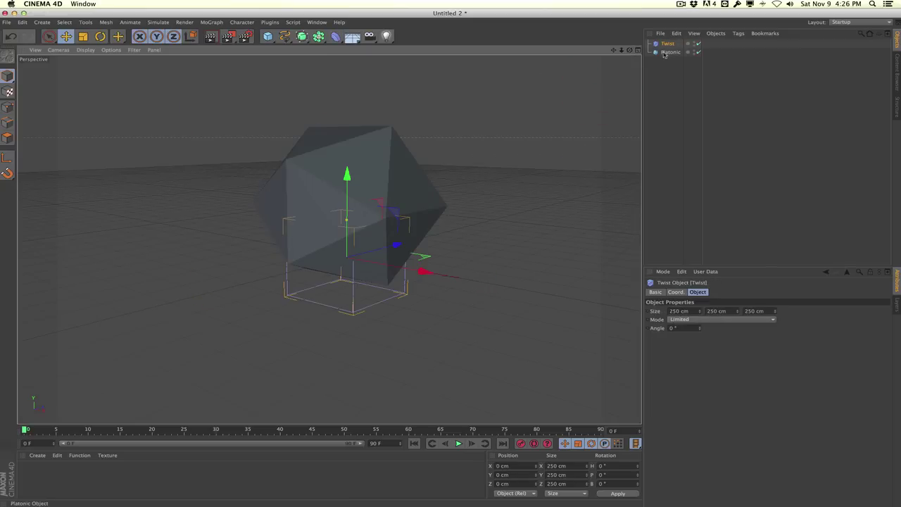
pyautogui.moveTo(666, 45)
pyautogui.mouseDown()
pyautogui.moveTo(676, 68)
pyautogui.moveTo(670, 52)
pyautogui.mouseUp()
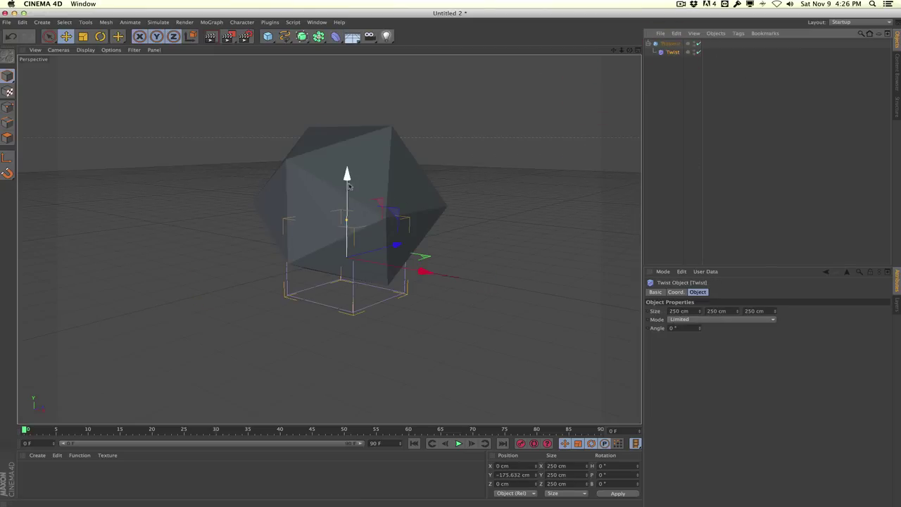
pyautogui.moveTo(346, 176); pyautogui.dragTo(346, 121)
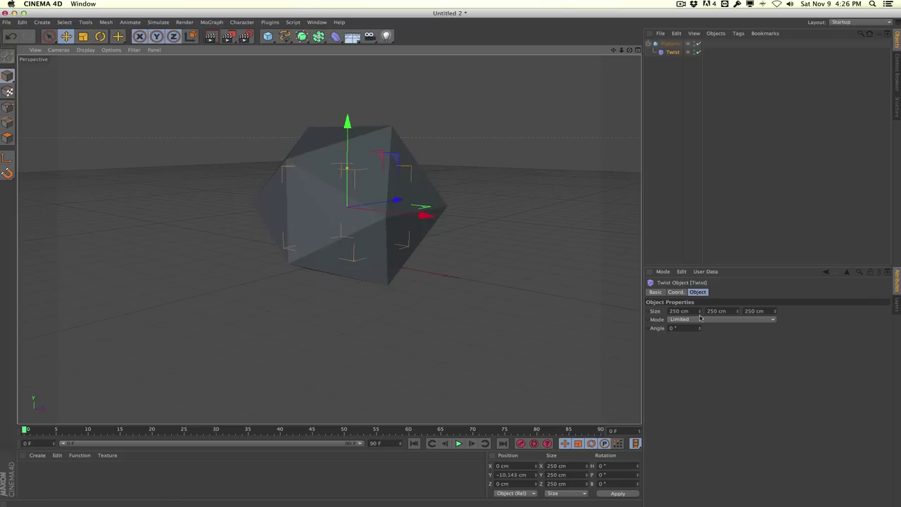
# - Set the Twist deformer's size to 500 cm on all three axes
pyautogui.write('500')
pyautogui.press('Tab')
pyautogui.write('500')
pyautogui.press('Tab')
pyautogui.write('500')
pyautogui.press('Return')
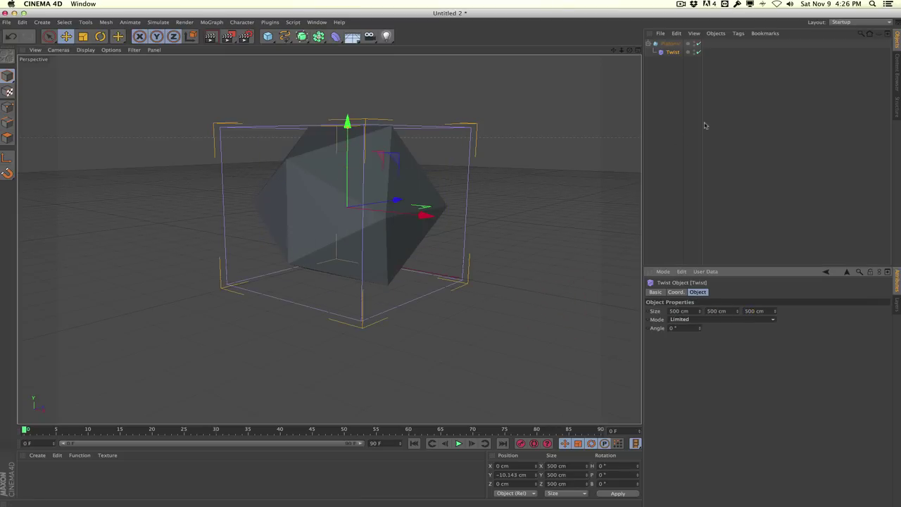
# - Set the Twist deformer to Unlimited mode with a 250° angle and raise it to about Y 24 cm
pyautogui.click(711, 319)
pyautogui.click(709, 342)
pyautogui.moveTo(700, 329); pyautogui.dragTo(899, 328)
pyautogui.moveTo(347, 123); pyautogui.dragTo(347, 110)
pyautogui.click(678, 68)
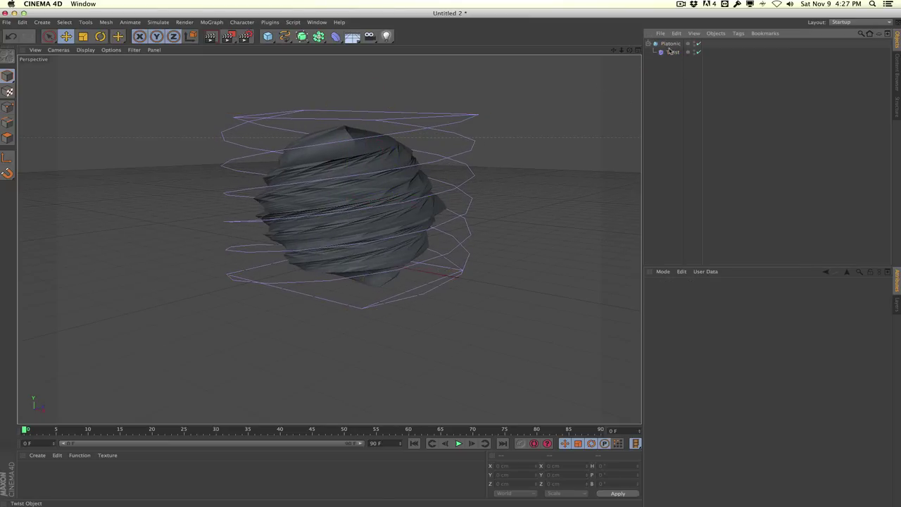
pyautogui.click(670, 52)
pyautogui.doubleClick(694, 328)
pyautogui.write('250')
pyautogui.click(627, 315)
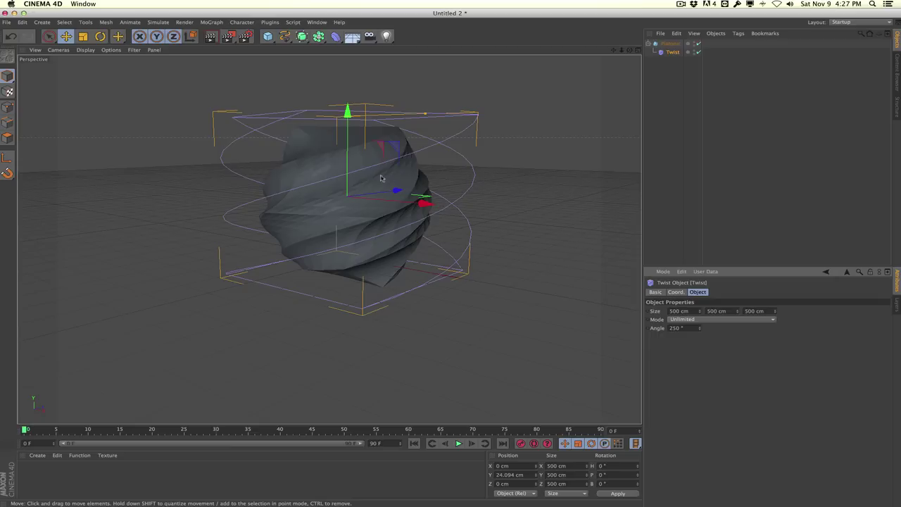
# - Add a Bulge deformer as a child of the Platonic, placed below the Twist
pyautogui.click(335, 36)
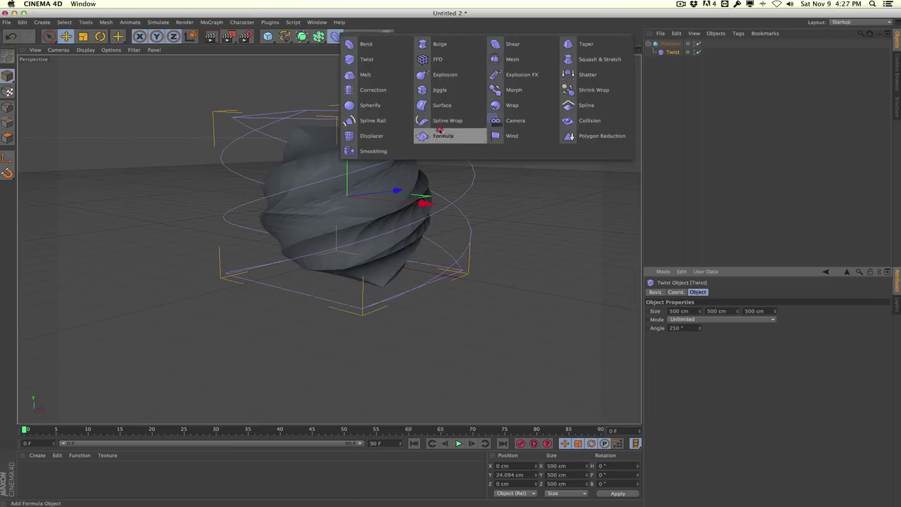
pyautogui.click(454, 46)
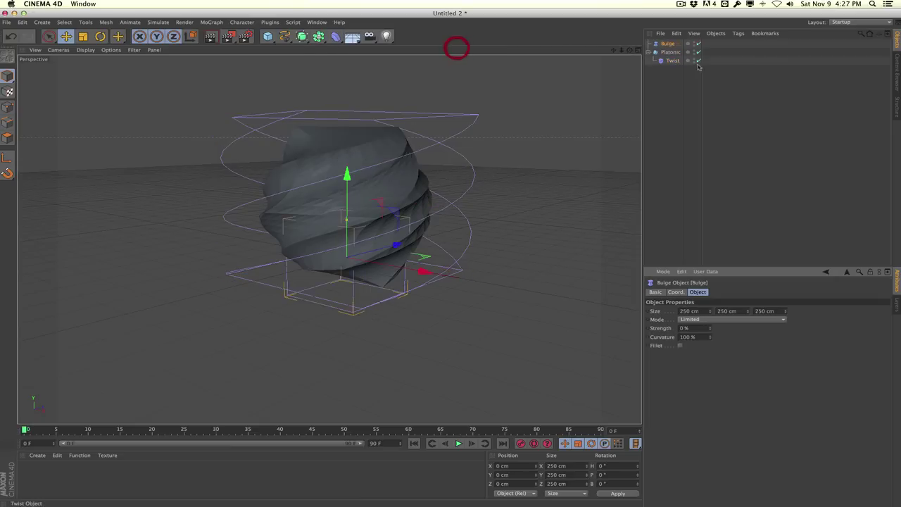
pyautogui.moveTo(667, 43)
pyautogui.mouseDown()
pyautogui.moveTo(677, 60)
pyautogui.moveTo(670, 71)
pyautogui.moveTo(670, 57)
pyautogui.mouseUp()
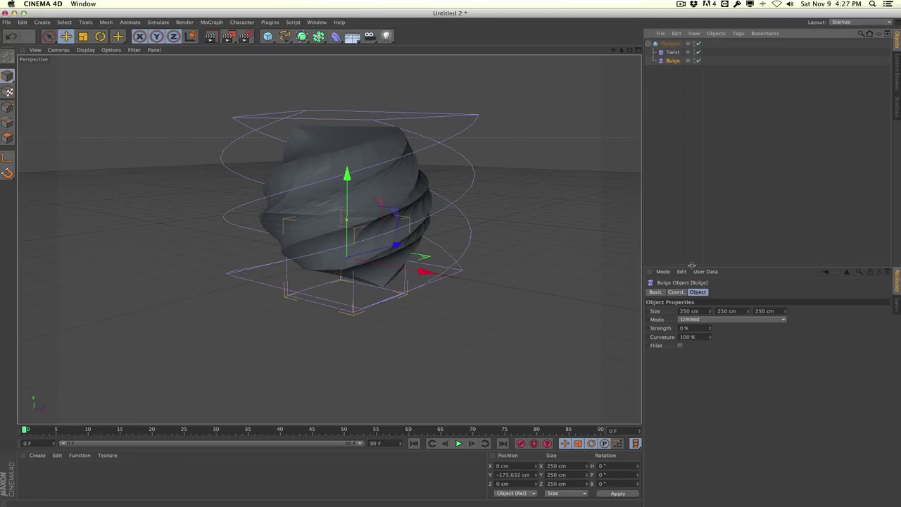
# - Set the Bulge deformer's size to 500 cm on all three axes
pyautogui.write('500')
pyautogui.press('Tab')
pyautogui.write('500')
pyautogui.press('Tab')
pyautogui.write('500')
pyautogui.press('Return')
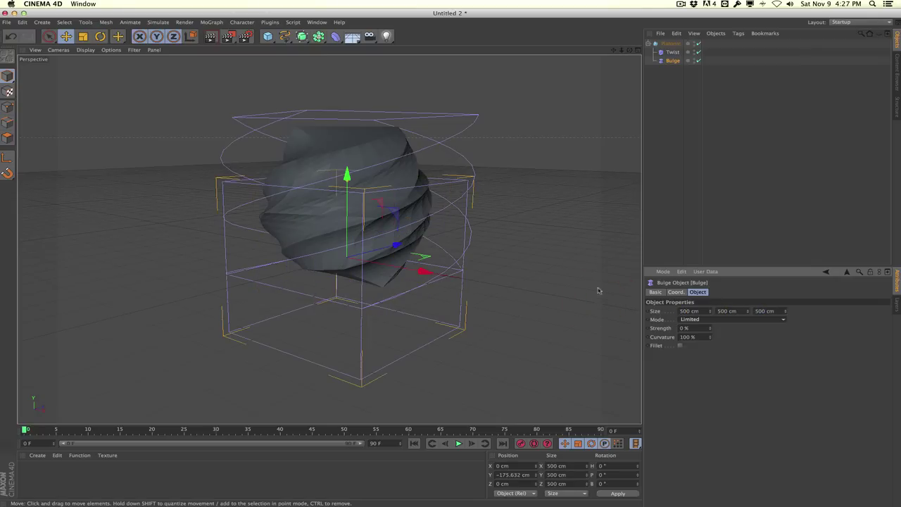
# - Raise the Bulge deformer to about Y 21 cm and set it to Unlimited mode, 51% strength and 63% curvature
pyautogui.moveTo(346, 174); pyautogui.dragTo(346, 113)
pyautogui.moveTo(709, 328); pyautogui.dragTo(702, 357)
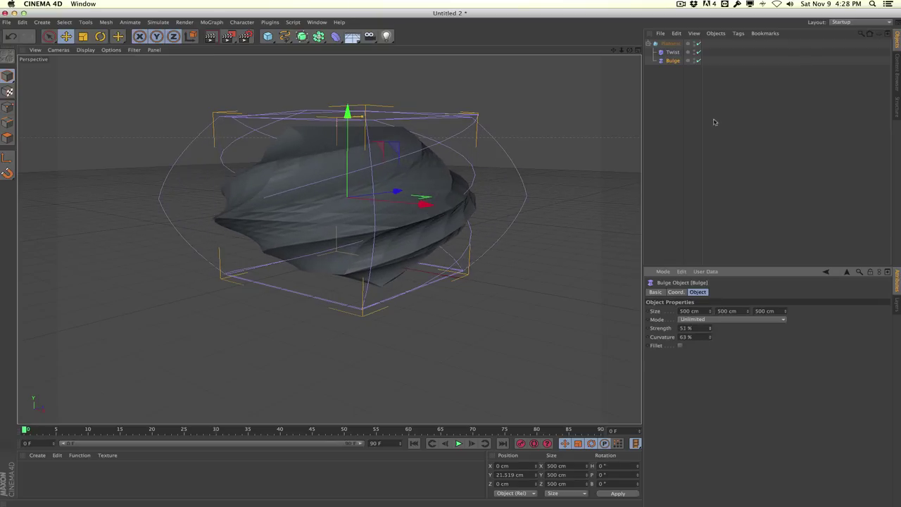
# - Add a Taper deformer under the Platonic below the Bulge, with 68% strength and 146% curvature
pyautogui.click(335, 36)
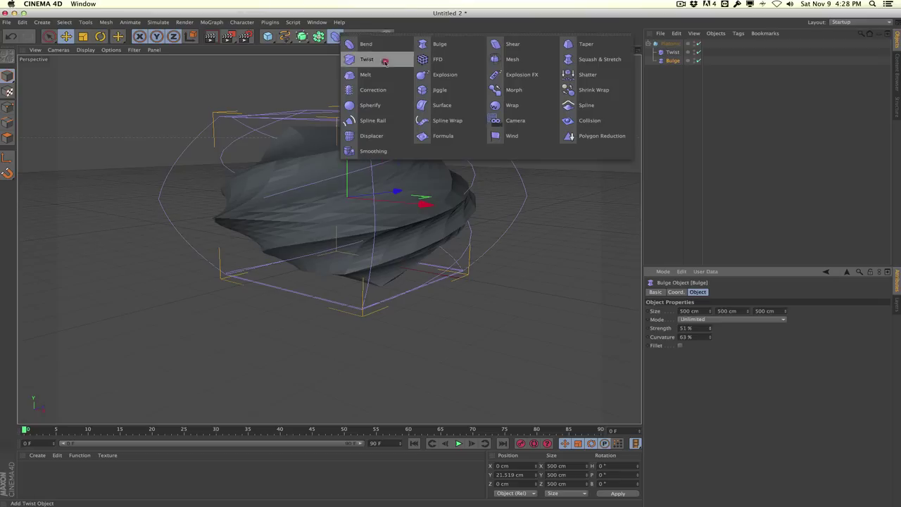
pyautogui.click(575, 44)
pyautogui.moveTo(669, 45); pyautogui.dragTo(674, 75)
pyautogui.moveTo(712, 330); pyautogui.dragTo(702, 230)
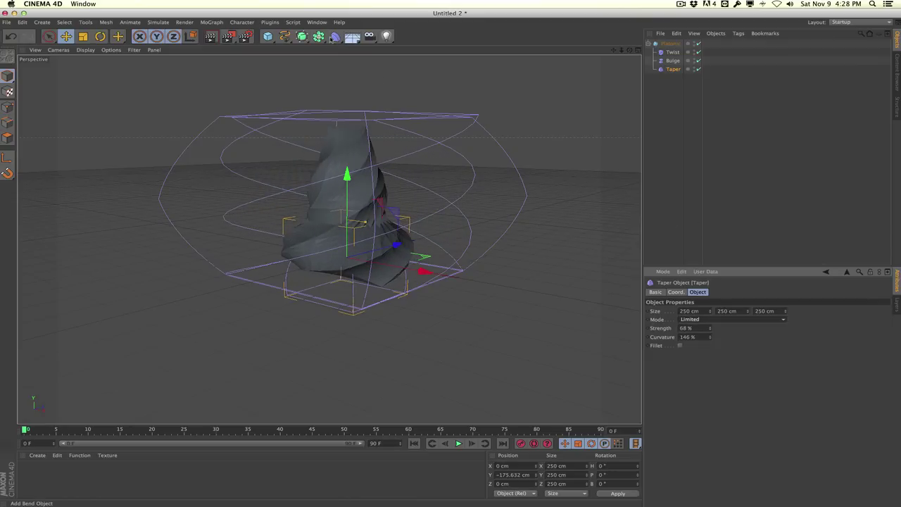
pyautogui.moveTo(335, 36); pyautogui.dragTo(437, 70)
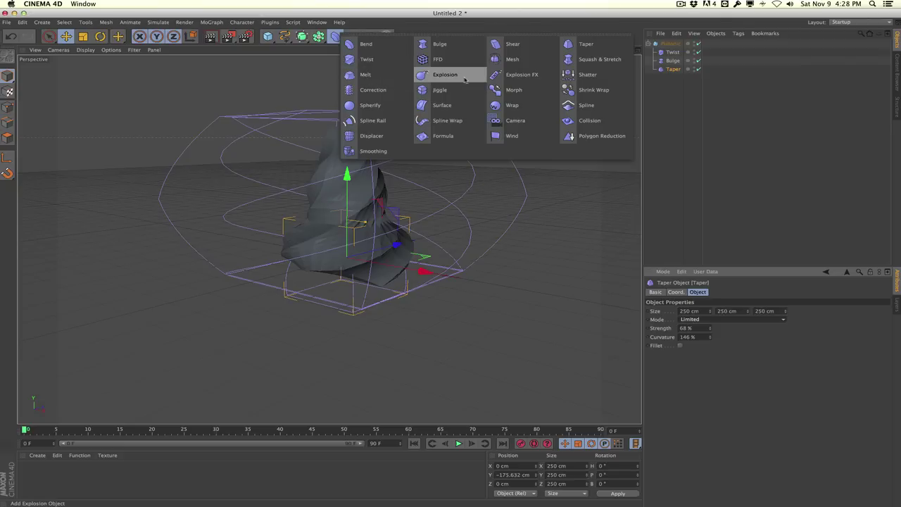
# - Add a Melt deformer as a child of the Platonic, placed below the Taper
pyautogui.click(366, 76)
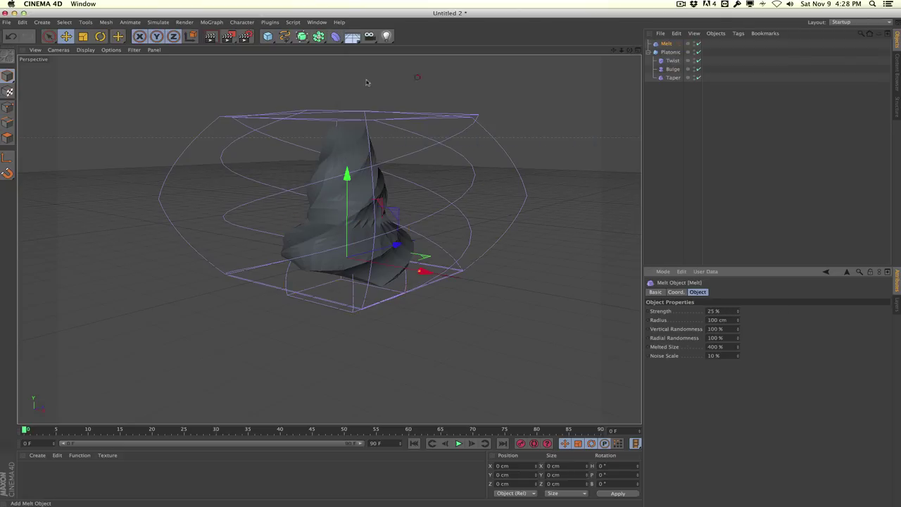
pyautogui.moveTo(666, 43); pyautogui.dragTo(679, 77)
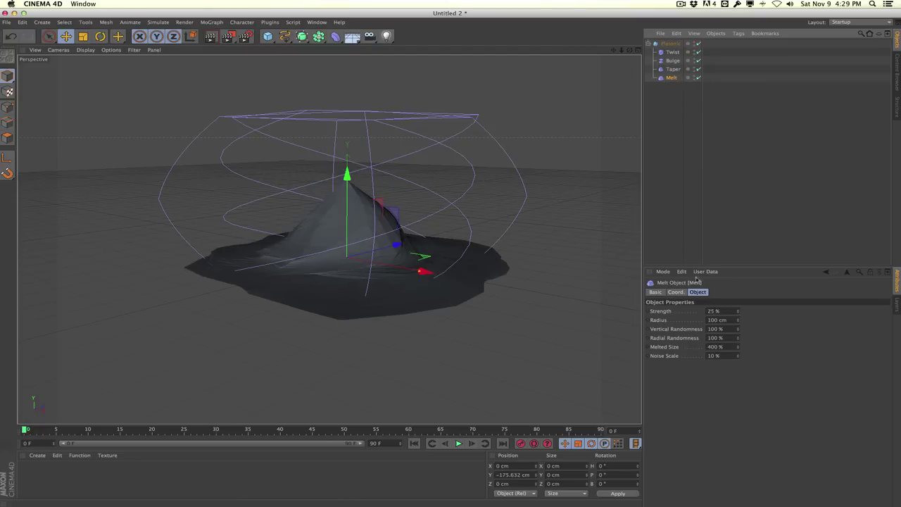
pyautogui.moveTo(347, 172)
pyautogui.mouseDown()
pyautogui.moveTo(347, 126)
pyautogui.moveTo(347, 172)
pyautogui.mouseUp()
# - Set the Melt deformer's strength to 10%, radius to 10 cm and melted size to 250%
pyautogui.click(647, 307)
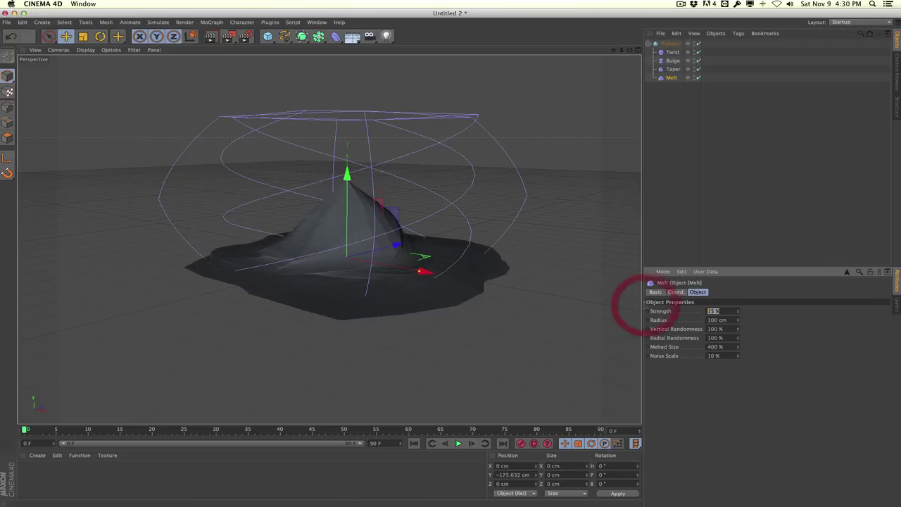
pyautogui.doubleClick(716, 320)
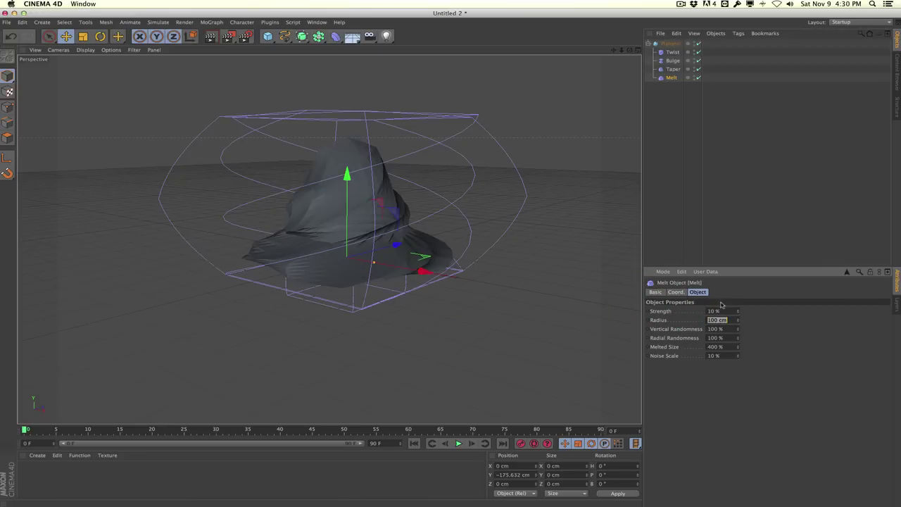
pyautogui.write('10')
pyautogui.press('Return')
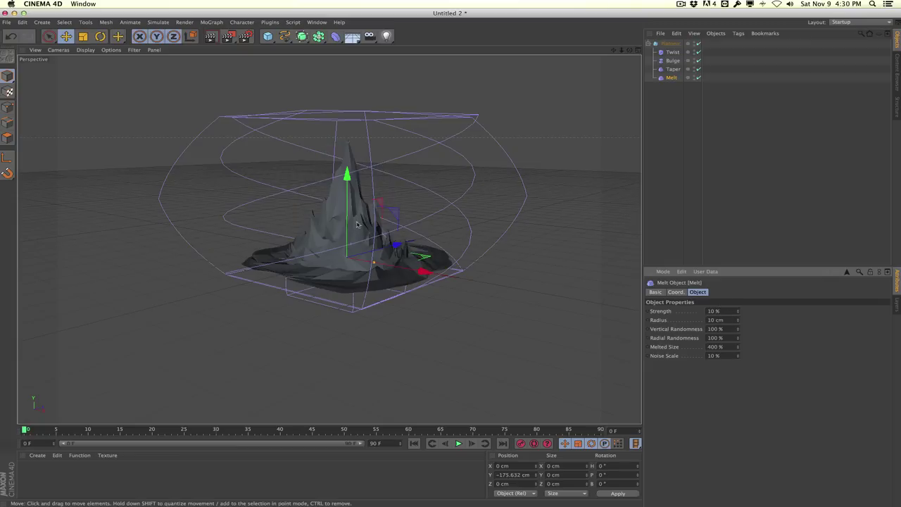
pyautogui.doubleClick(727, 347)
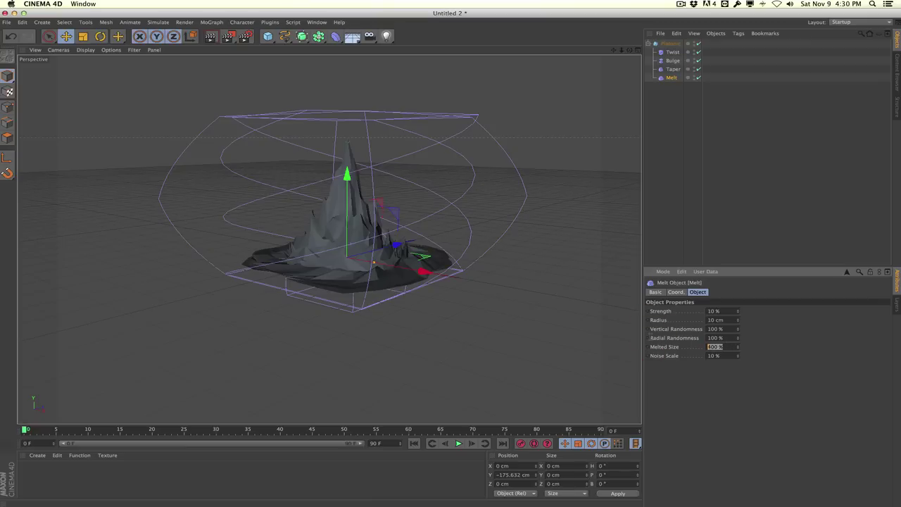
pyautogui.write('250')
pyautogui.press('Return')
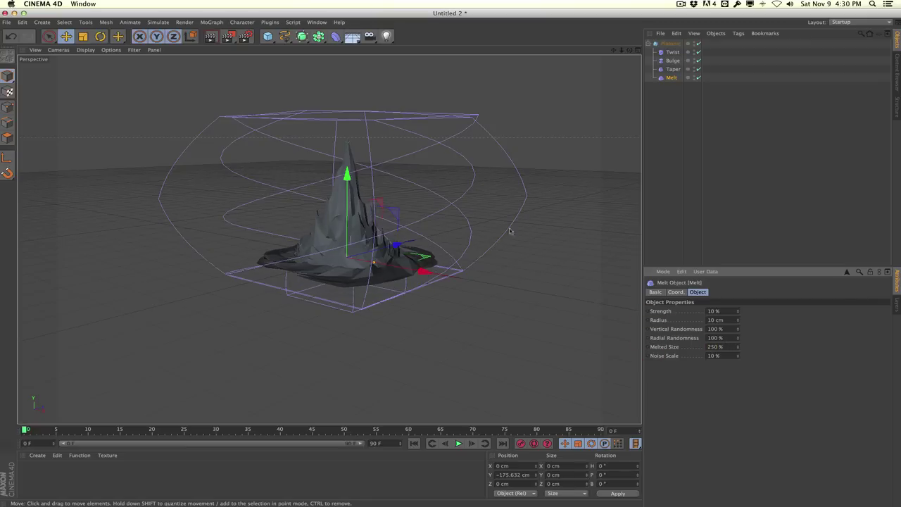
# - Undo a trial raise of the Melt deformer and refine it to 7% strength, 7 cm radius and 70% radial randomness
pyautogui.scroll(3, 294, 261)
pyautogui.scroll(3, 489, 224)
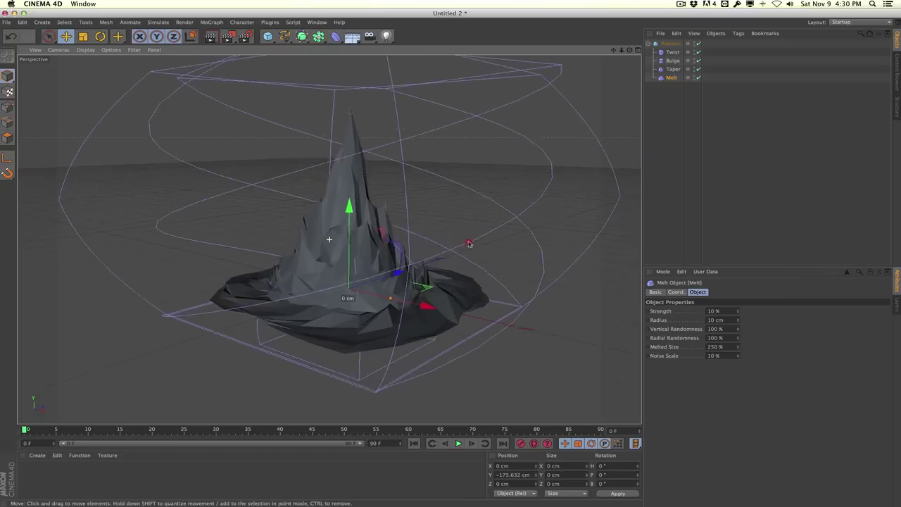
pyautogui.moveTo(345, 202); pyautogui.dragTo(342, 153)
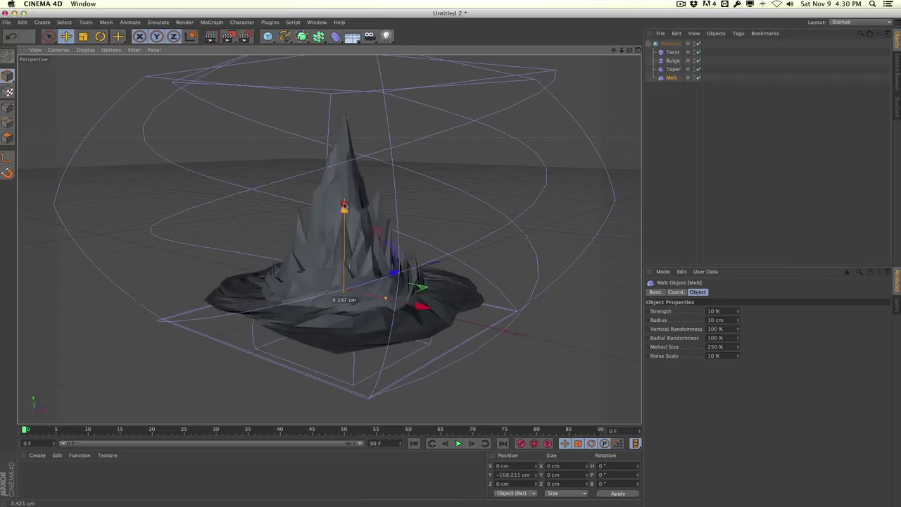
pyautogui.hotkey('ctrl', 'z')
pyautogui.moveTo(736, 312); pyautogui.dragTo(699, 301)
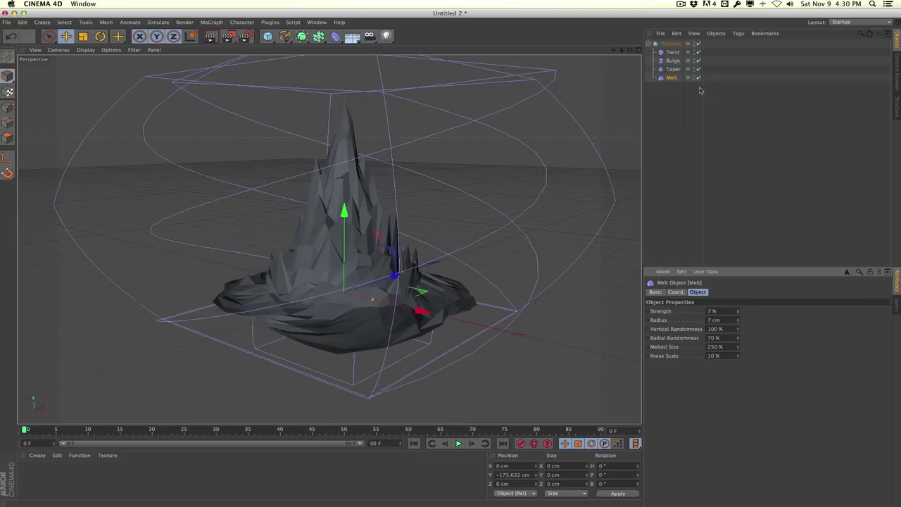
# - Refine the Platonic's mesh density, trying 50 segments and settling on 35
pyautogui.click(670, 43)
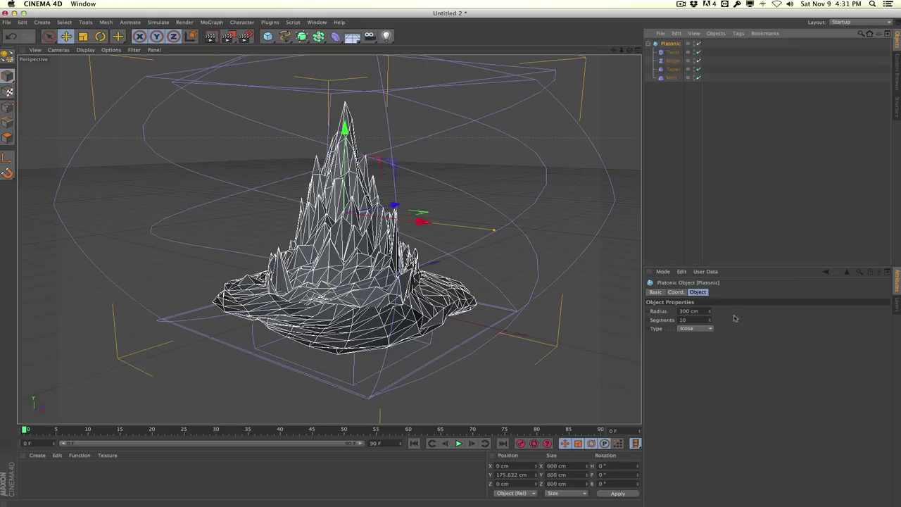
pyautogui.write('50')
pyautogui.click(613, 318)
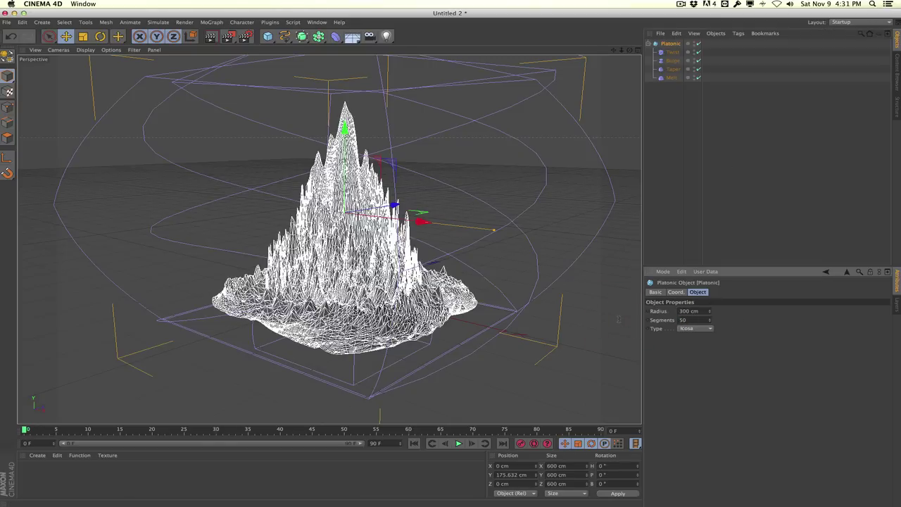
pyautogui.moveTo(181, 305); pyautogui.dragTo(325, 307)
pyautogui.write('35')
pyautogui.click(597, 318)
# - Move the Melt deformer above the Twist so it comes first under the Platonic
pyautogui.moveTo(471, 225); pyautogui.dragTo(486, 225)
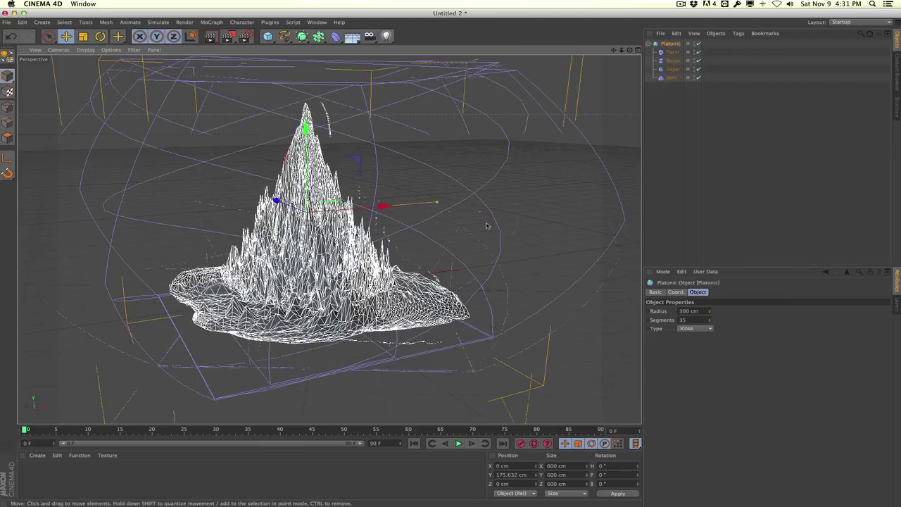
pyautogui.moveTo(208, 233); pyautogui.dragTo(405, 242)
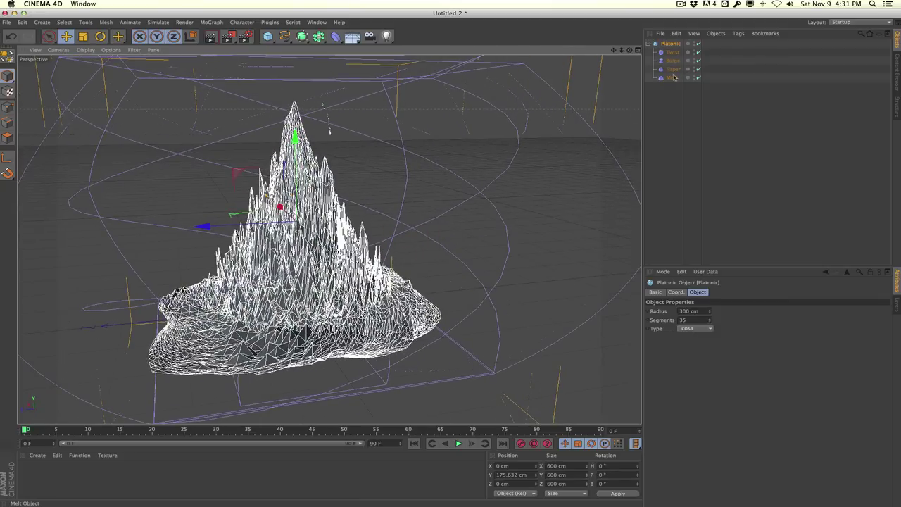
pyautogui.click(671, 52)
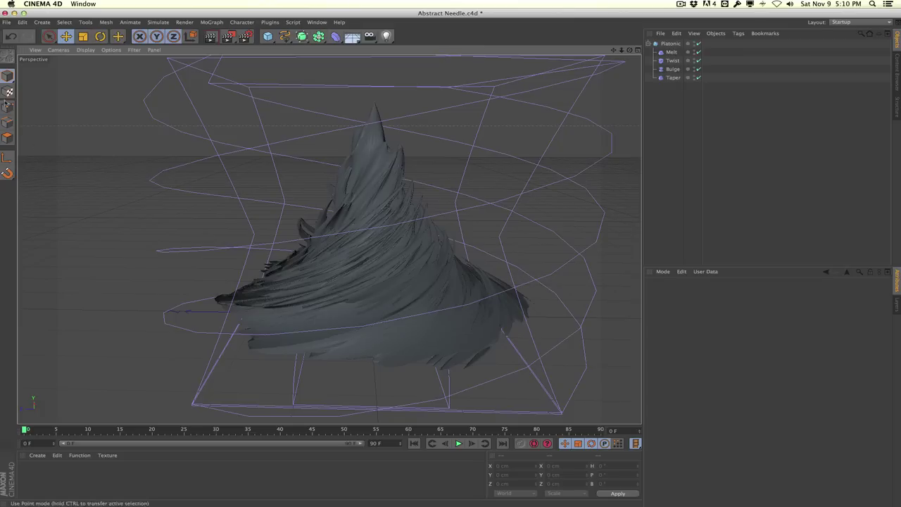
# - Export the model as a Wavefront file named Abstract Object.obj in the Abstract Form folder, at scale 1 in centimeters
pyautogui.click(7, 23)
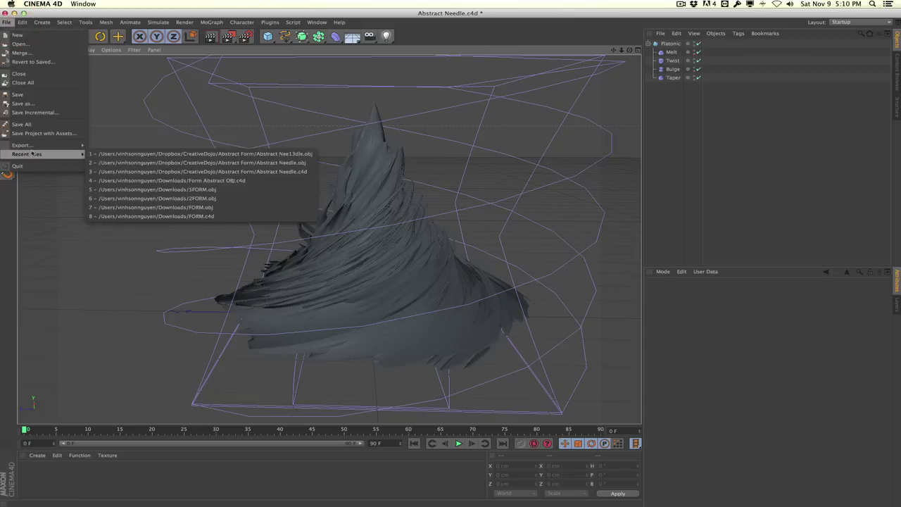
pyautogui.moveTo(34, 145)
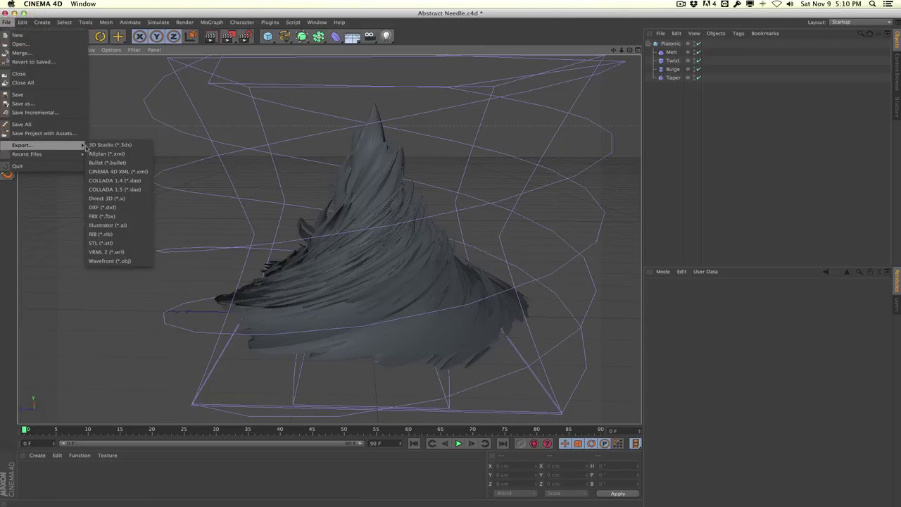
pyautogui.click(115, 261)
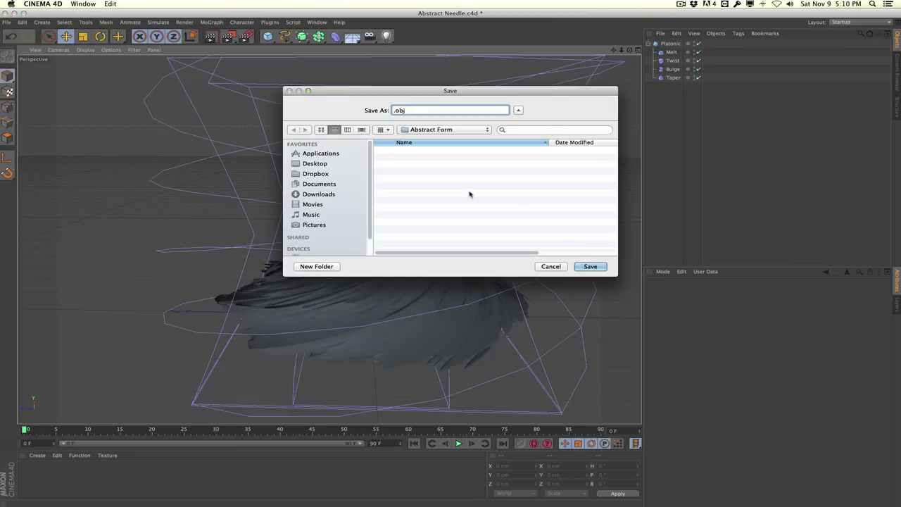
pyautogui.write('Abstract Object')
pyautogui.press('Return')
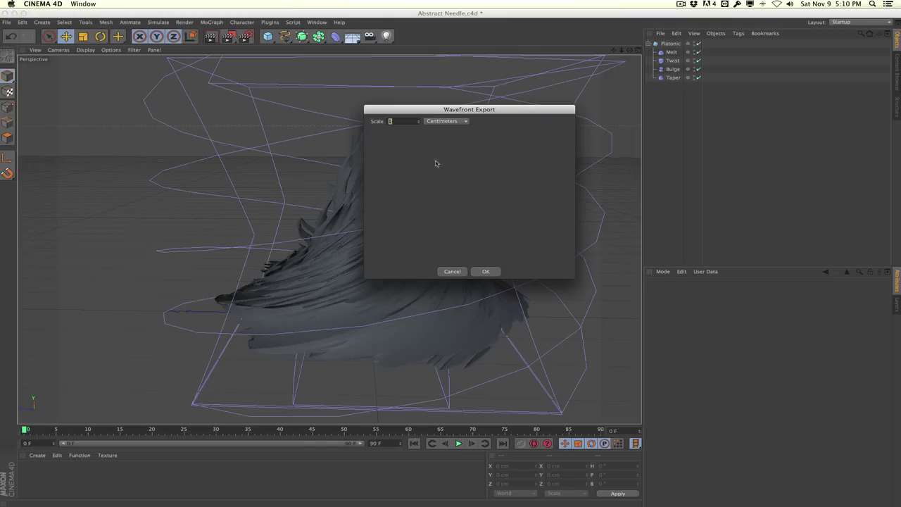
pyautogui.click(486, 271)
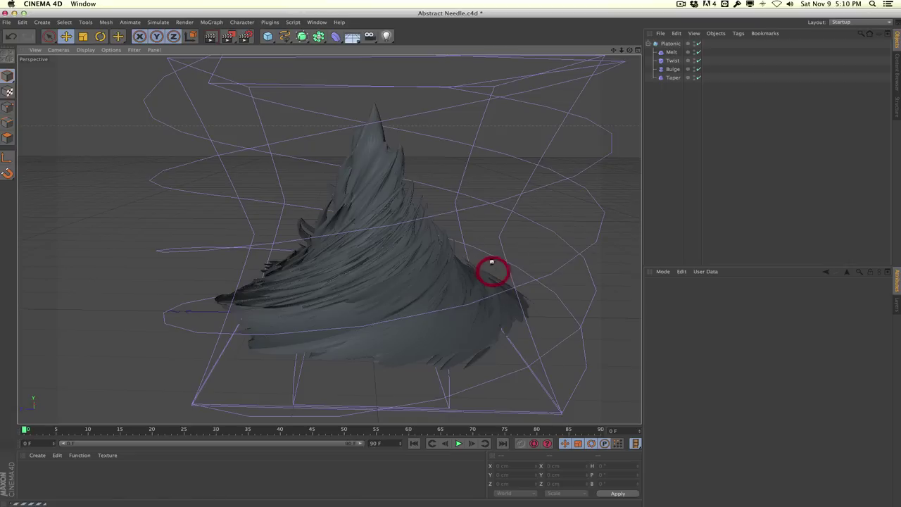
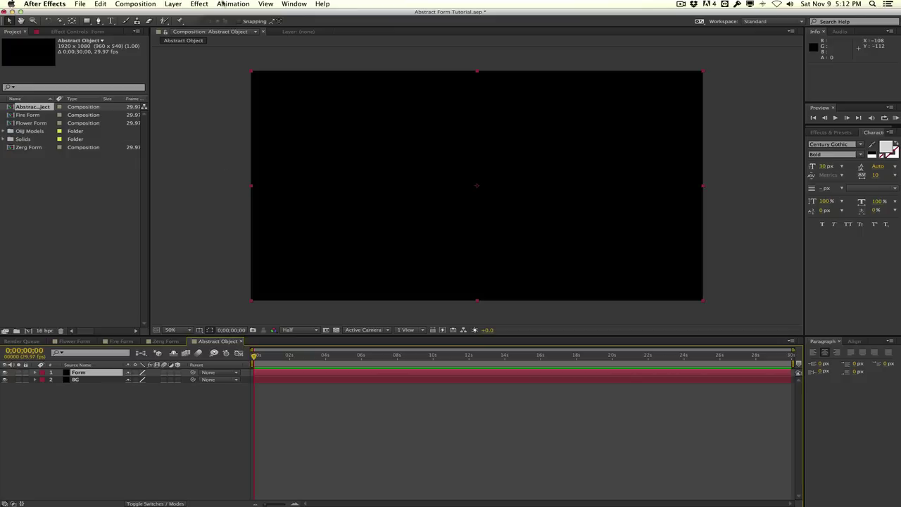
# - In After Effects, apply the Trapcode Form effect to the Form layer of the Abstract Object composition
pyautogui.click(199, 3)
pyautogui.moveTo(277, 378)
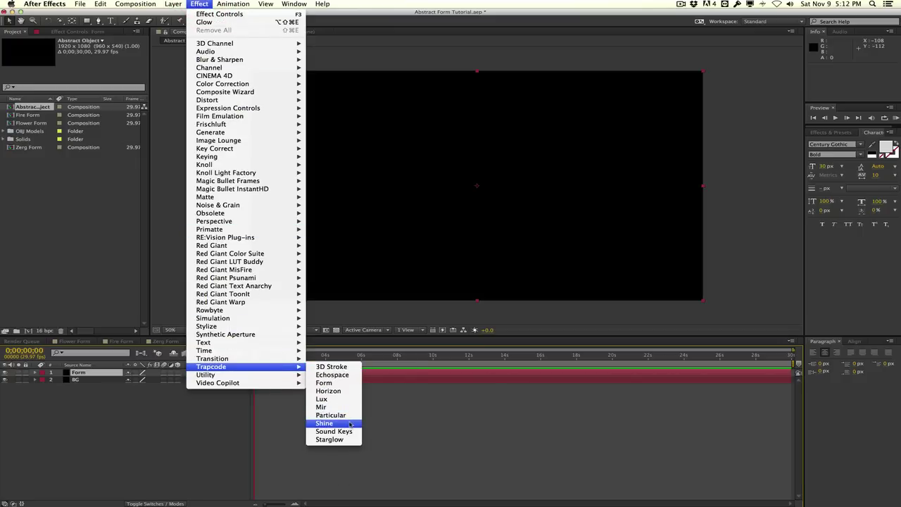
pyautogui.click(343, 382)
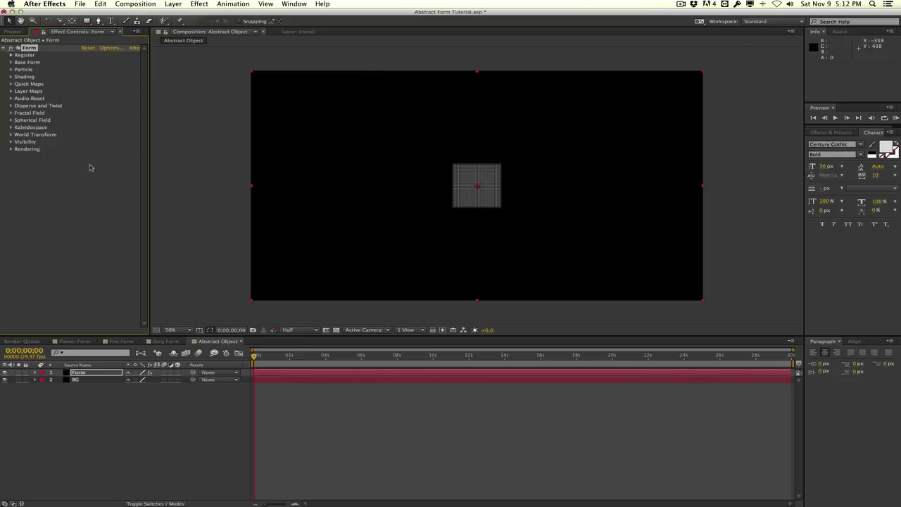
# - Set the effect's Base Form to OBJ Model and check which layers its OBJ settings offer as the 3D model
pyautogui.click(11, 63)
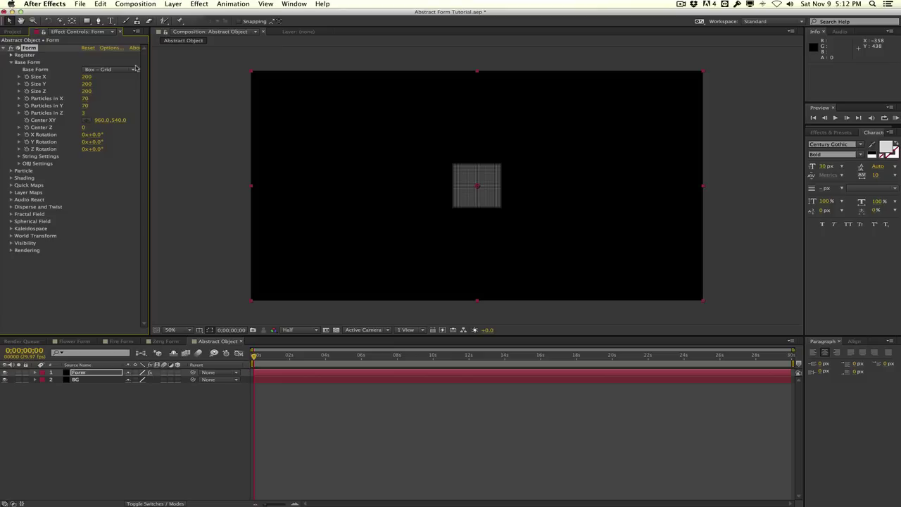
pyautogui.click(102, 71)
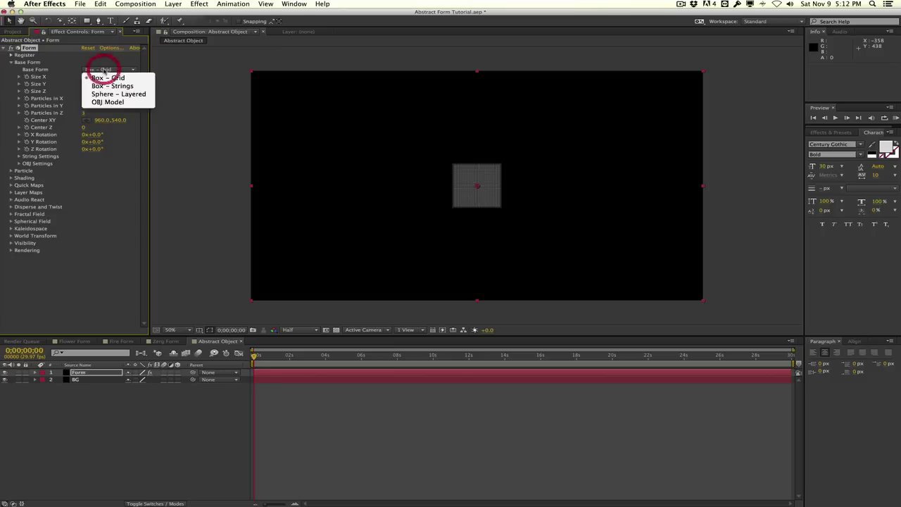
pyautogui.click(100, 104)
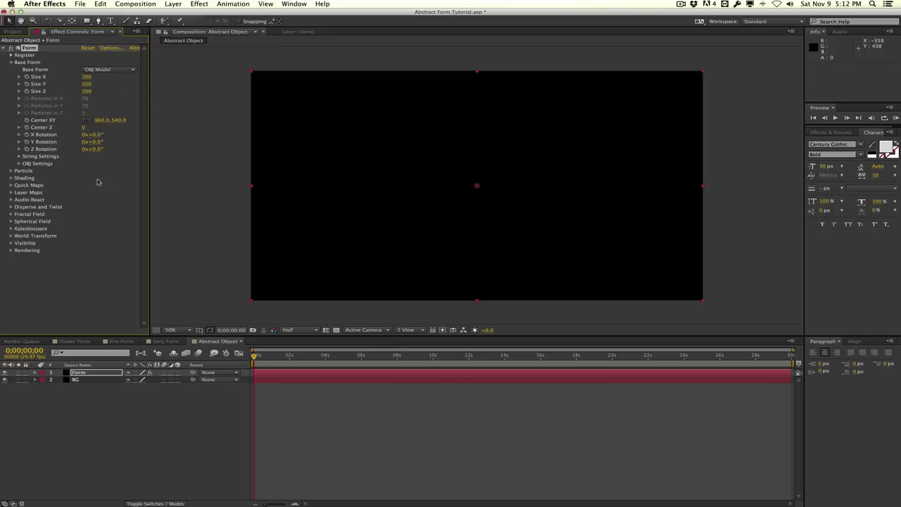
pyautogui.click(19, 163)
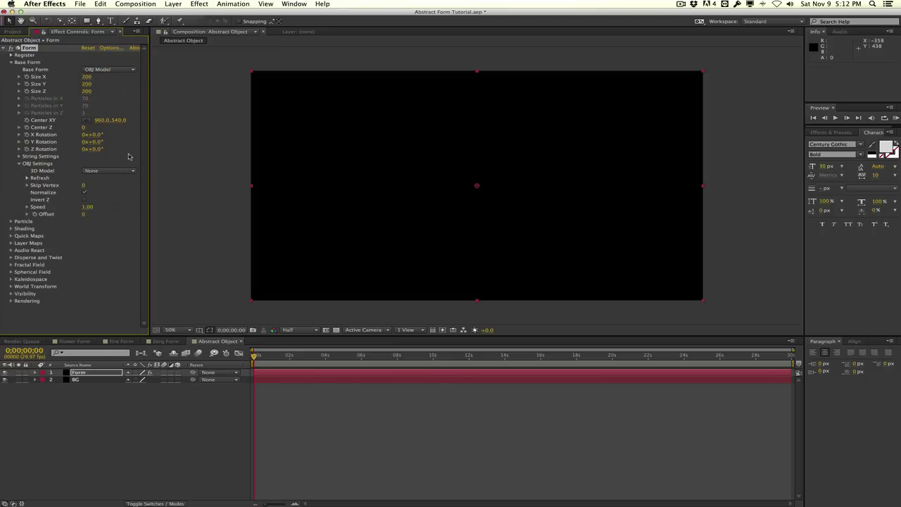
pyautogui.click(104, 171)
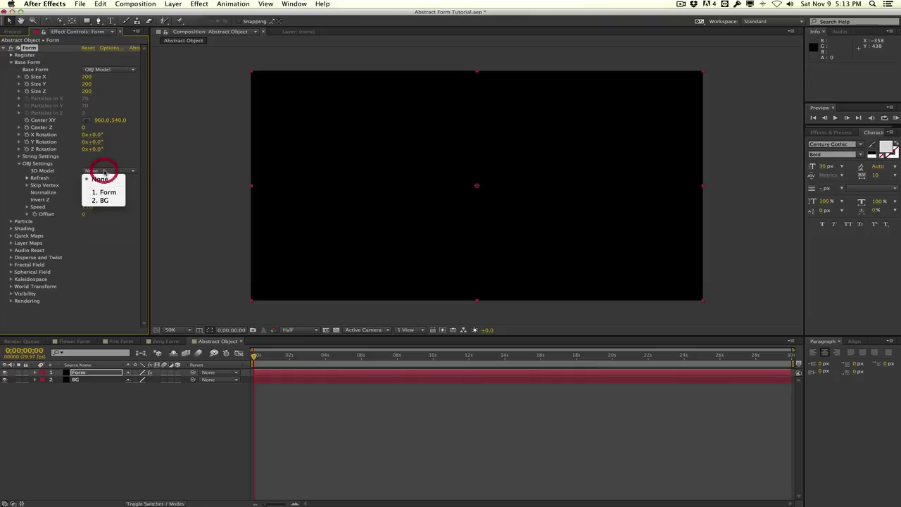
pyautogui.click(114, 66)
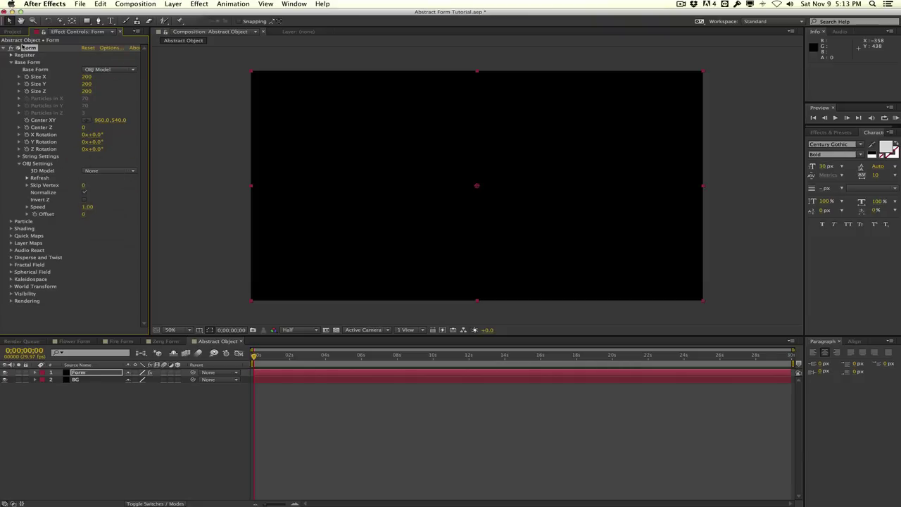
# - Import Abstract Object.obj into the project as a single OBJ file, without the sequence option
pyautogui.click(12, 31)
pyautogui.doubleClick(51, 208)
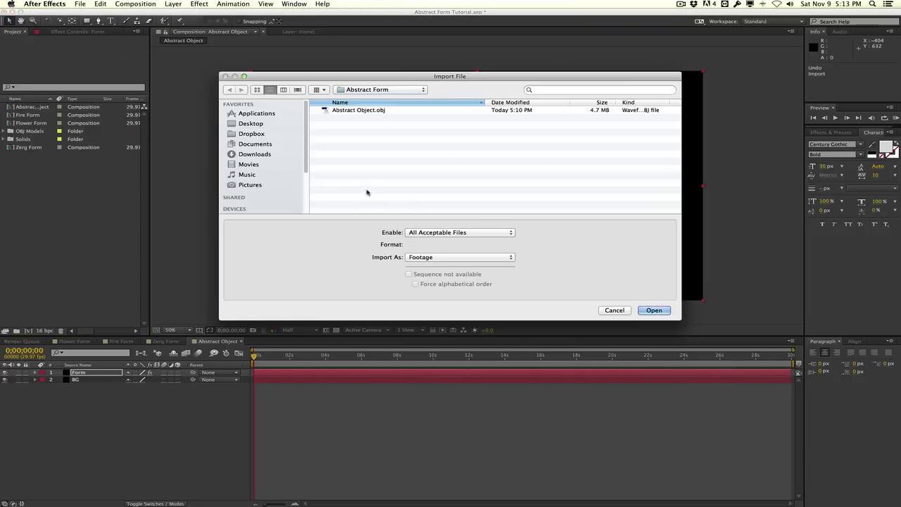
pyautogui.click(379, 111)
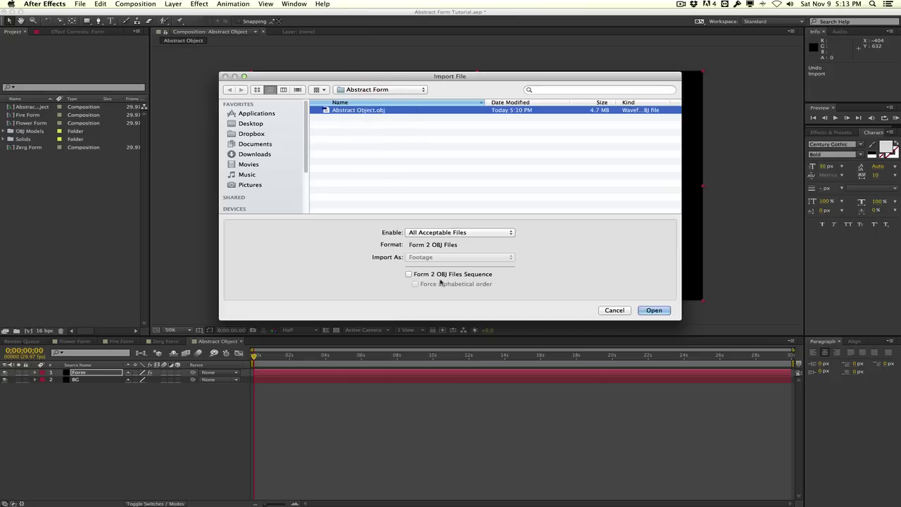
pyautogui.click(654, 310)
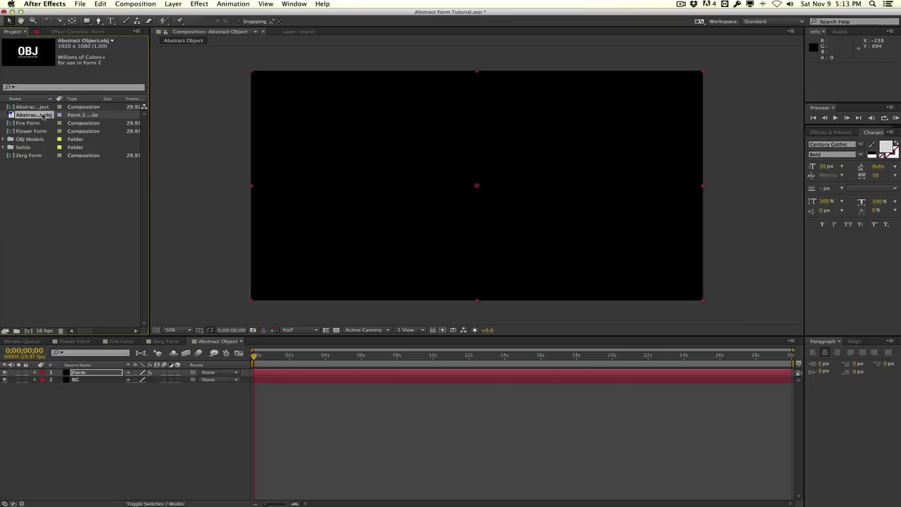
# - Place the OBJ footage below the BG layer in the Abstract Object composition and solo it briefly to preview it
pyautogui.moveTo(43, 114); pyautogui.dragTo(101, 394)
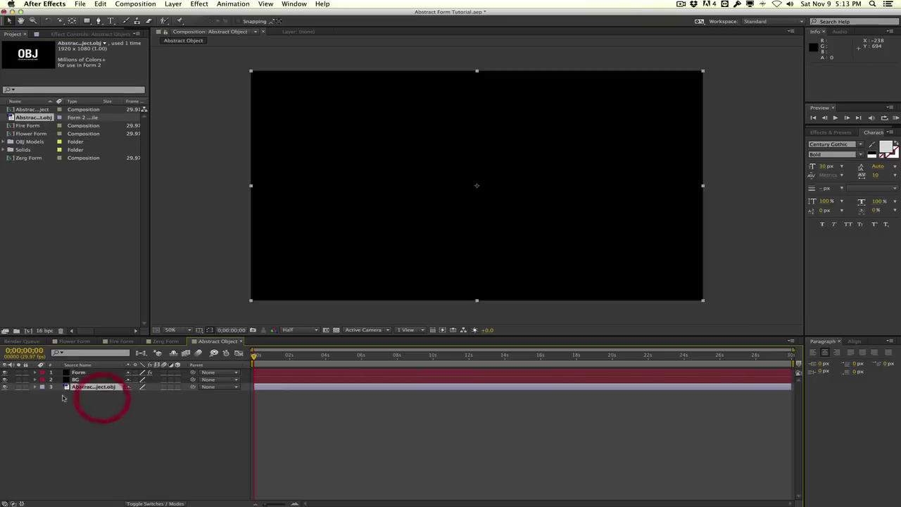
pyautogui.click(19, 387)
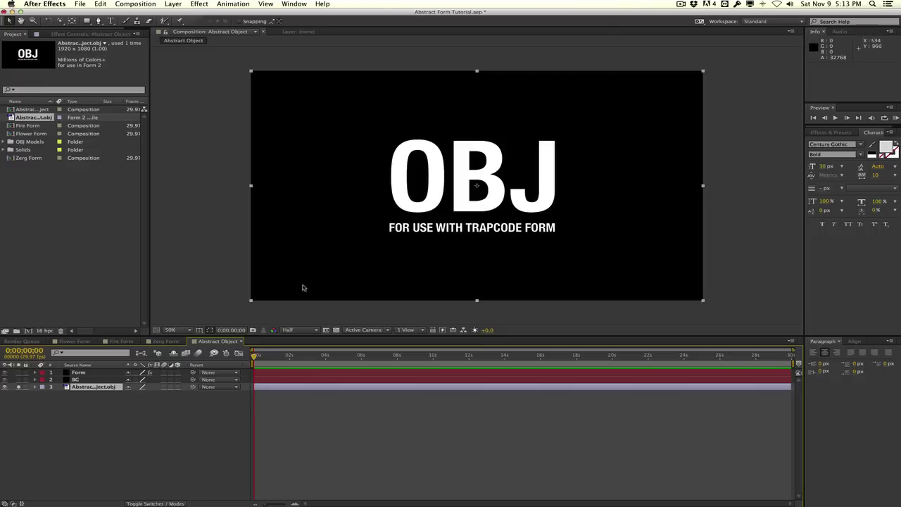
pyautogui.click(16, 388)
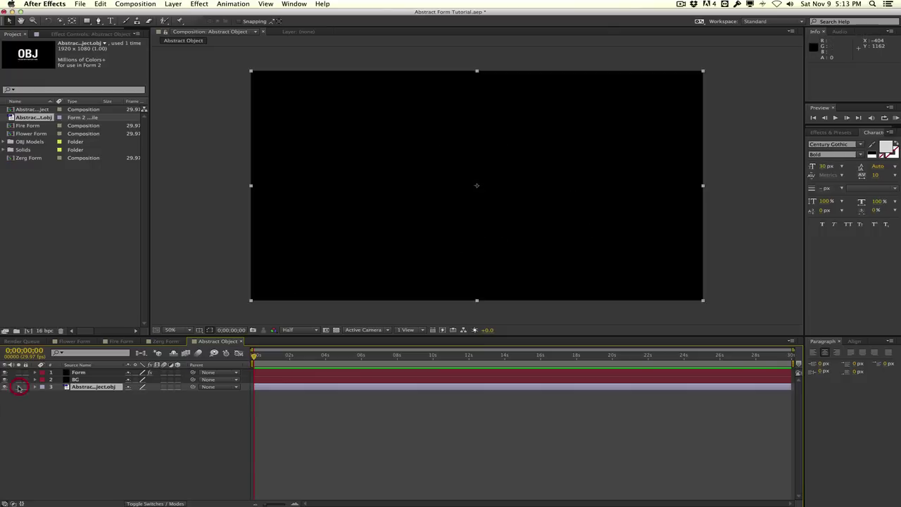
# - Choose Abstract Object.obj as the 3D Model in the OBJ settings of the Form layer's effect
pyautogui.click(97, 371)
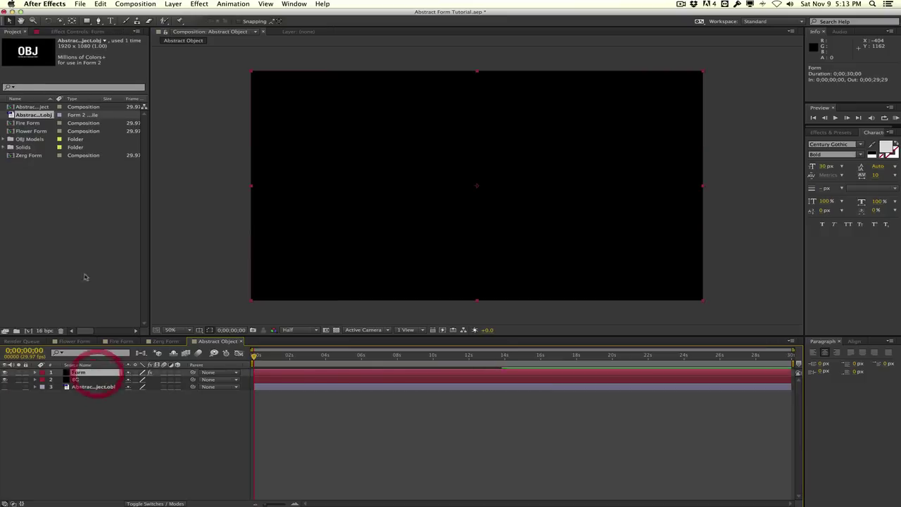
pyautogui.click(77, 32)
pyautogui.click(126, 170)
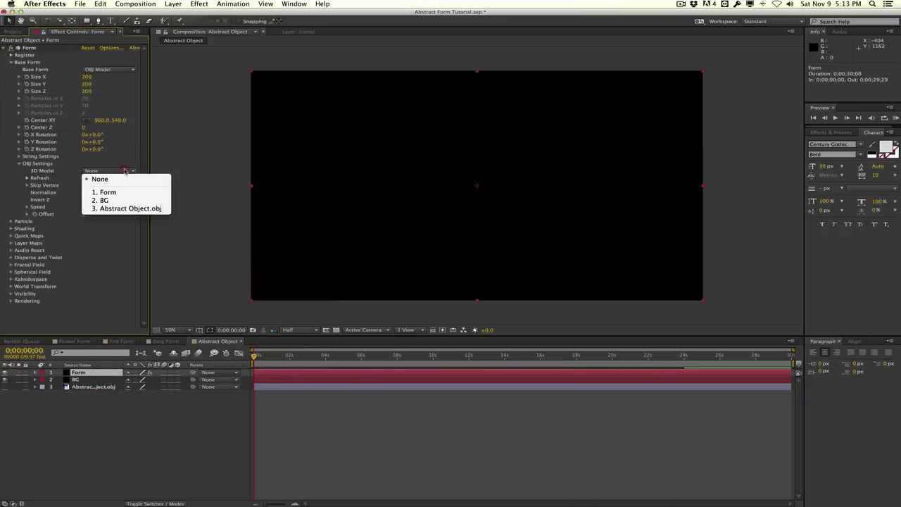
pyautogui.click(125, 209)
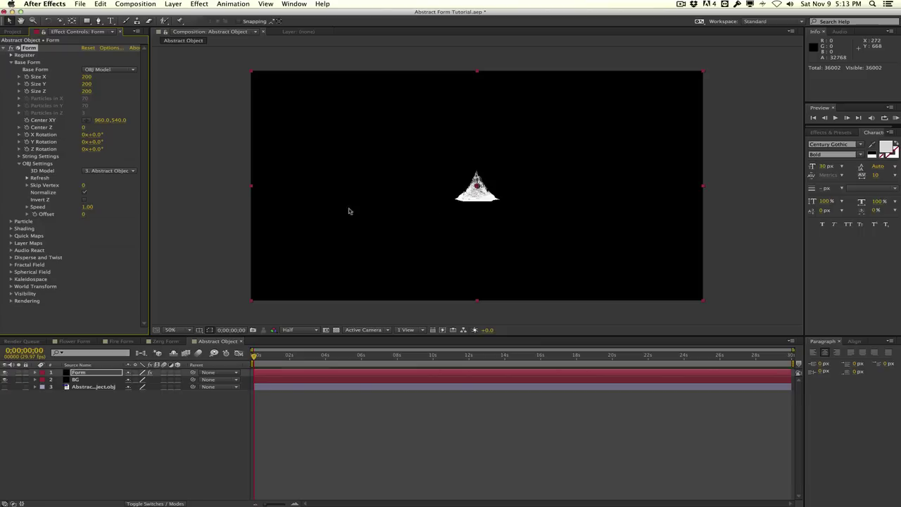
# - Add a new camera layer named Camera to the Abstract Object composition
pyautogui.click(173, 4)
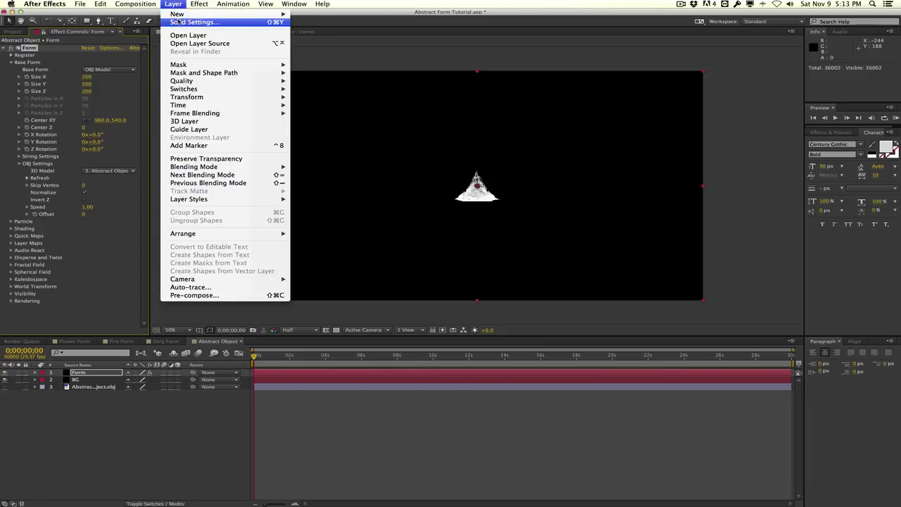
pyautogui.moveTo(181, 14)
pyautogui.click(316, 41)
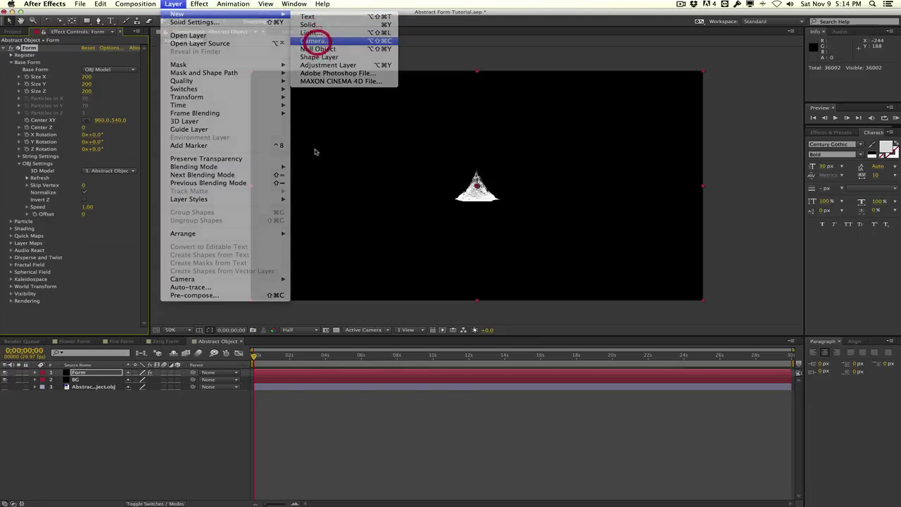
pyautogui.write('Camera')
pyautogui.press('Return')
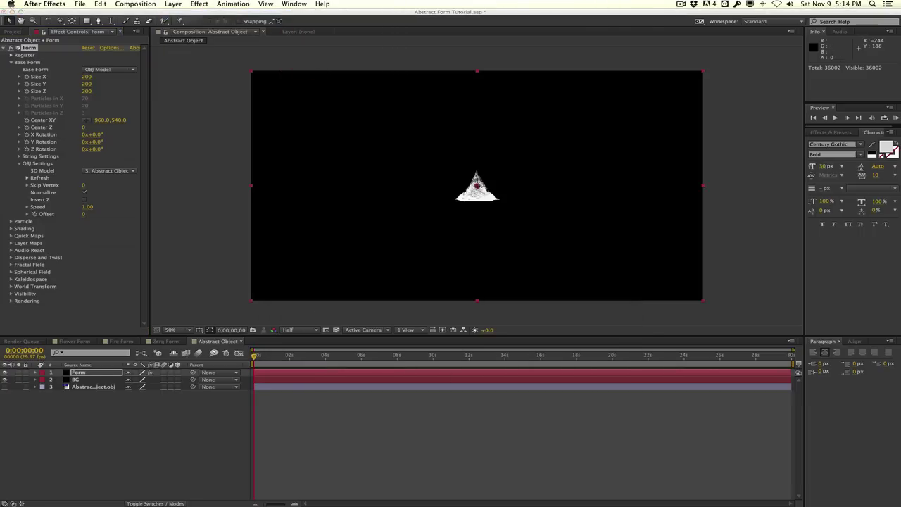
# - Move the camera in close to the particle shape and orbit it to an angled view from slightly above
pyautogui.press('c')
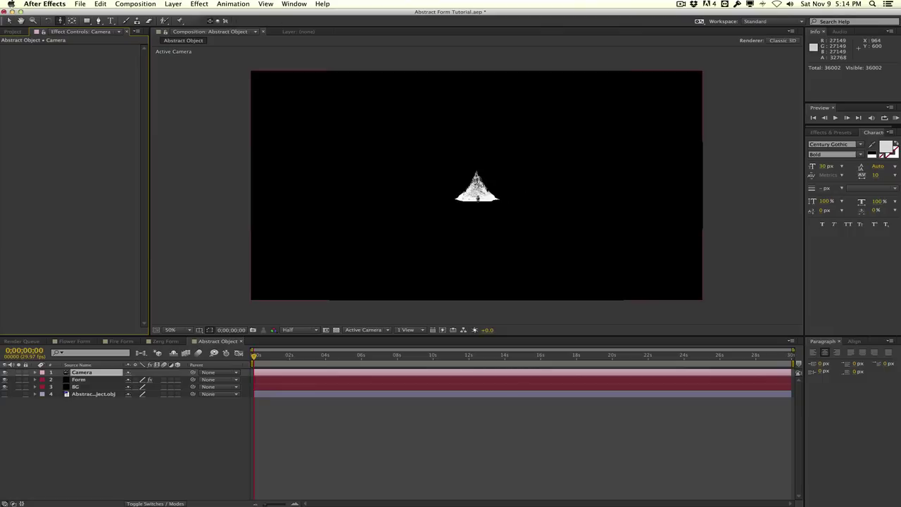
pyautogui.moveTo(477, 211); pyautogui.dragTo(368, 297)
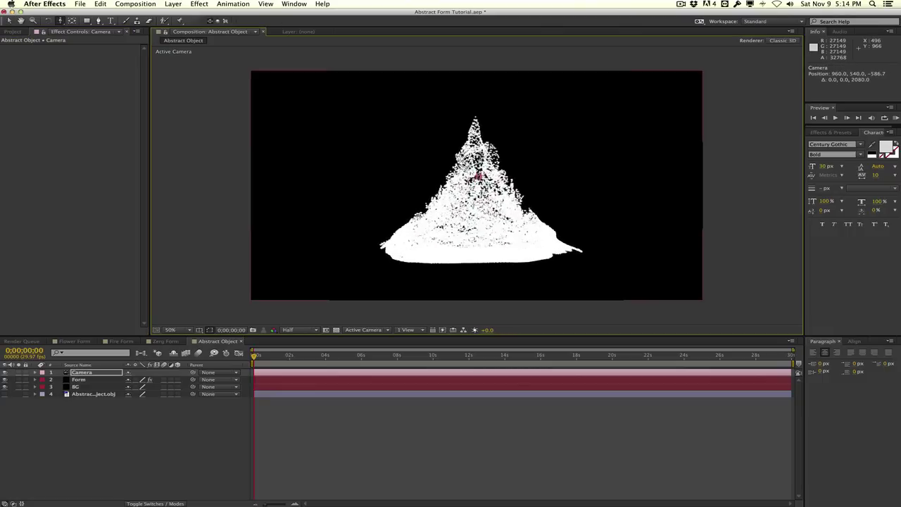
pyautogui.scroll(2, 478, 176)
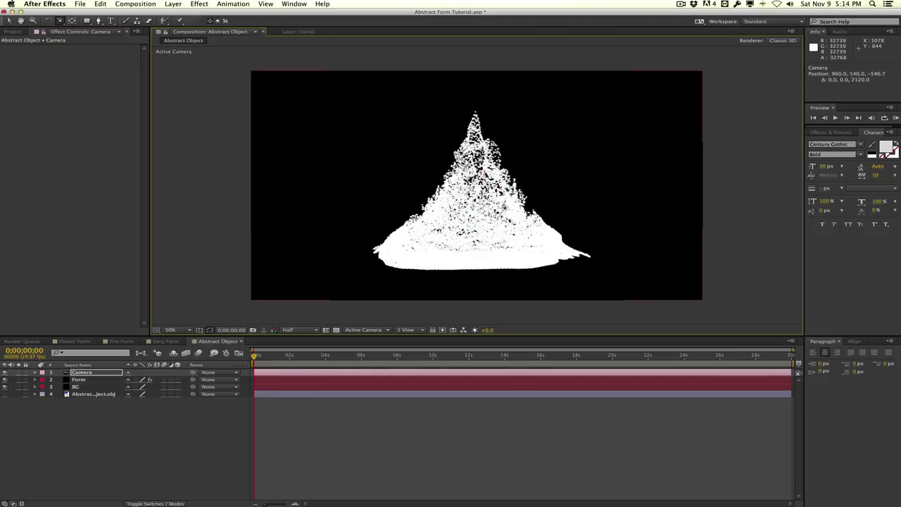
pyautogui.moveTo(505, 209); pyautogui.dragTo(400, 221)
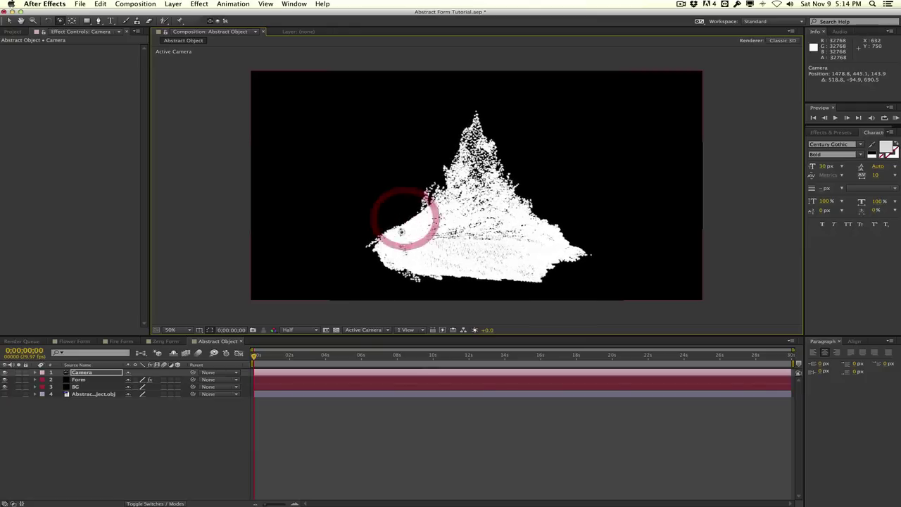
# - Try a Skip Vertex value of 50 in the Form layer's OBJ settings and return it to 0
pyautogui.click(79, 379)
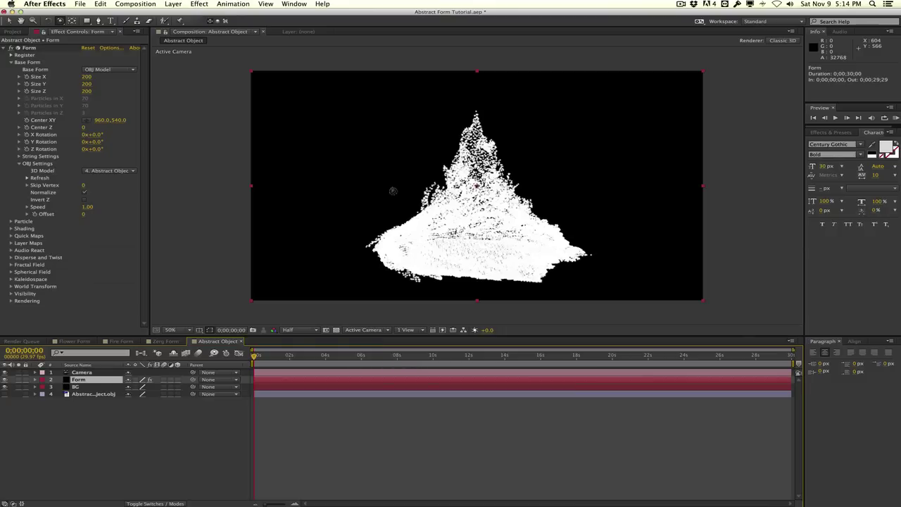
pyautogui.click(85, 186)
pyautogui.write('50')
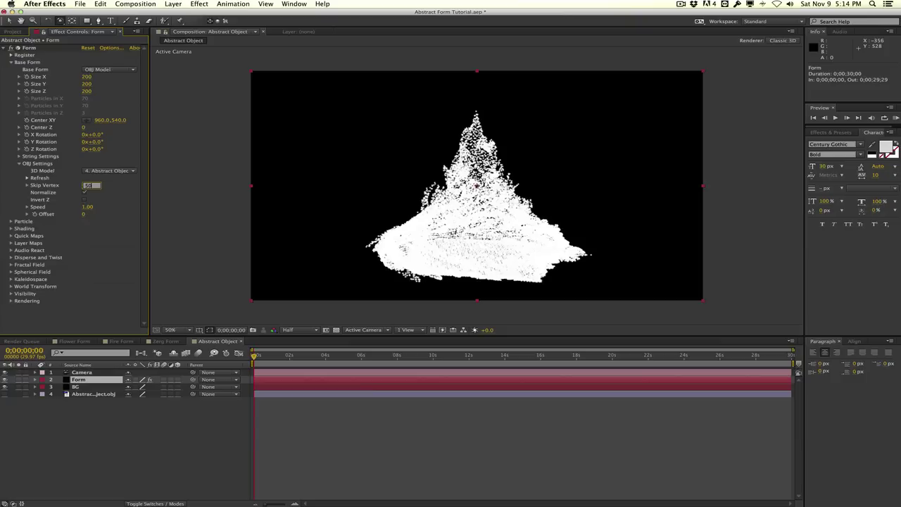
pyautogui.press('Return')
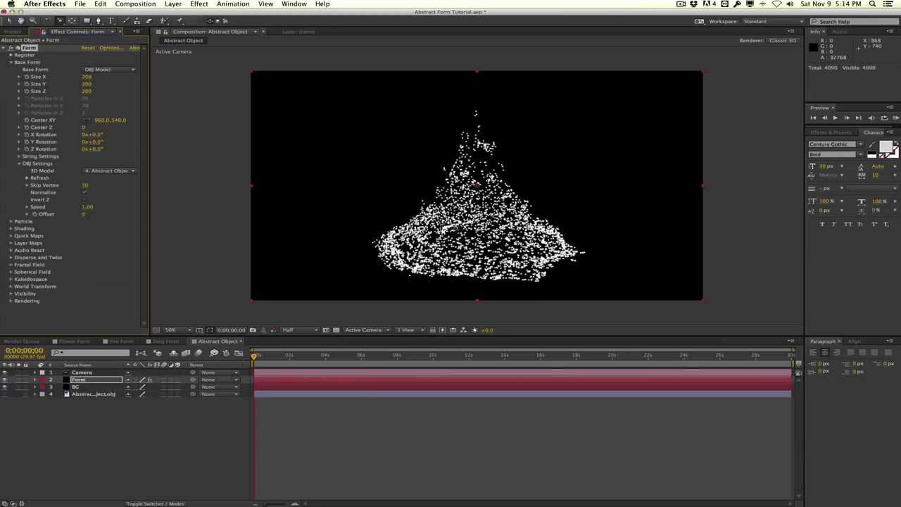
pyautogui.click(85, 185)
pyautogui.write('0')
pyautogui.press('Return')
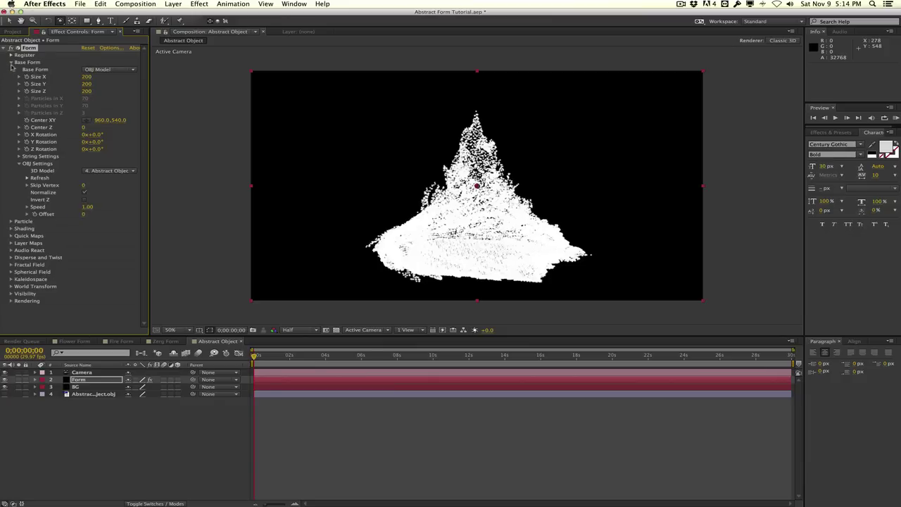
# - Enlarge the base form by setting Size X, Size Y and Size Z to 300
pyautogui.click(86, 76)
pyautogui.write('50')
pyautogui.press('Tab')
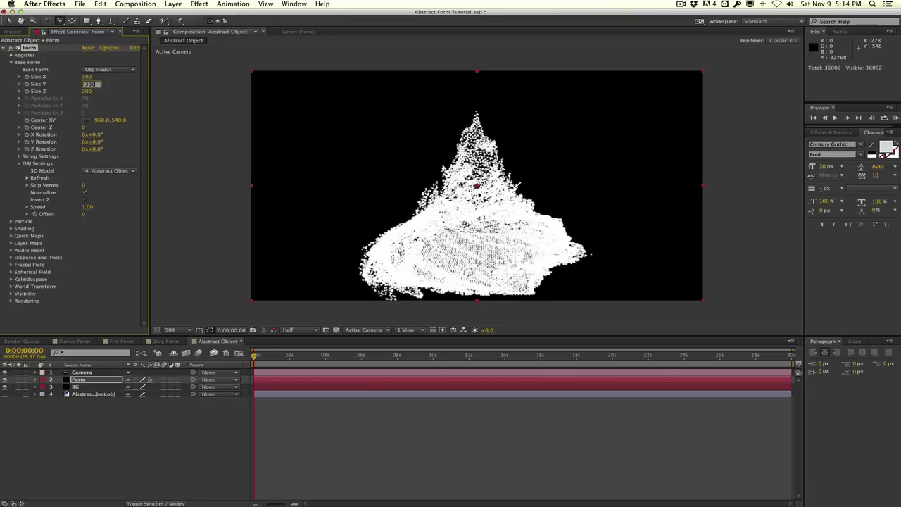
pyautogui.write('300')
pyautogui.press('Tab')
pyautogui.write('300')
pyautogui.press('Tab')
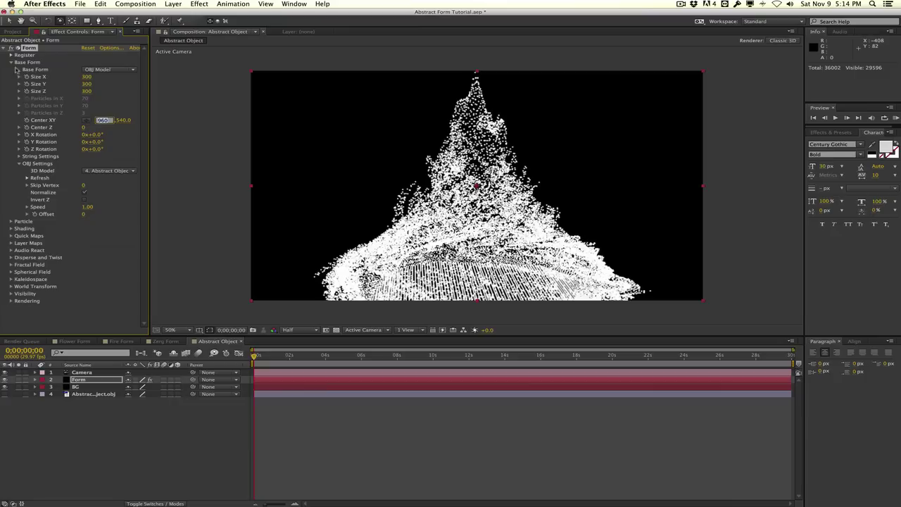
# - In the Form effect's Particle settings, set Sphere Feather to 10 and the particle Size to 0
pyautogui.click(12, 62)
pyautogui.click(10, 69)
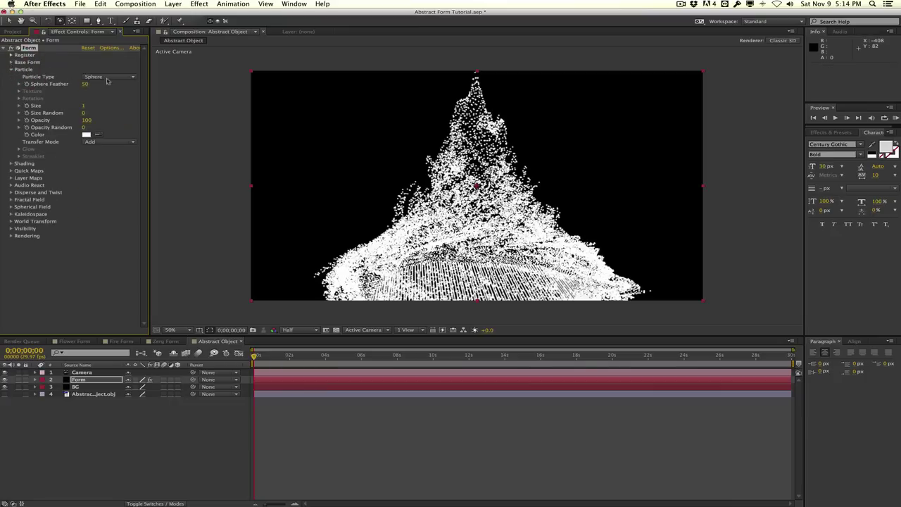
pyautogui.click(84, 84)
pyautogui.write('10')
pyautogui.press('Return')
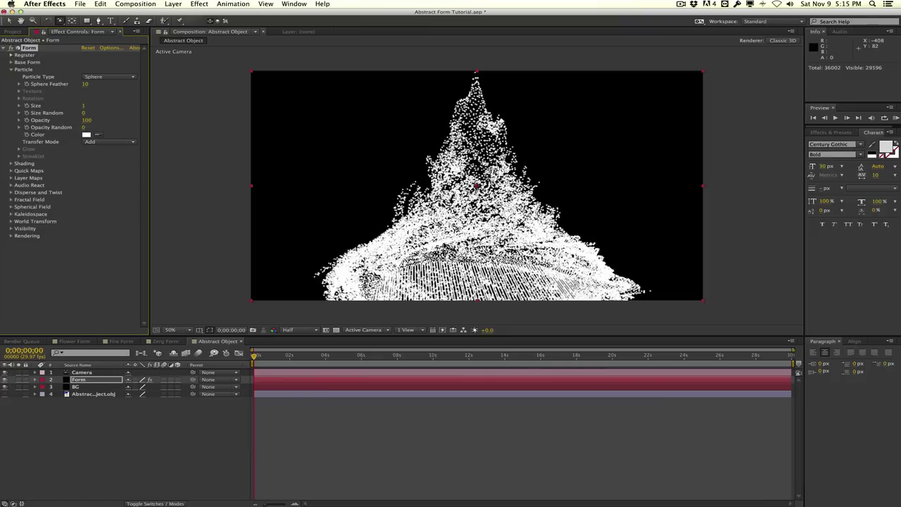
pyautogui.click(83, 105)
pyautogui.write('0')
pyautogui.press('Return')
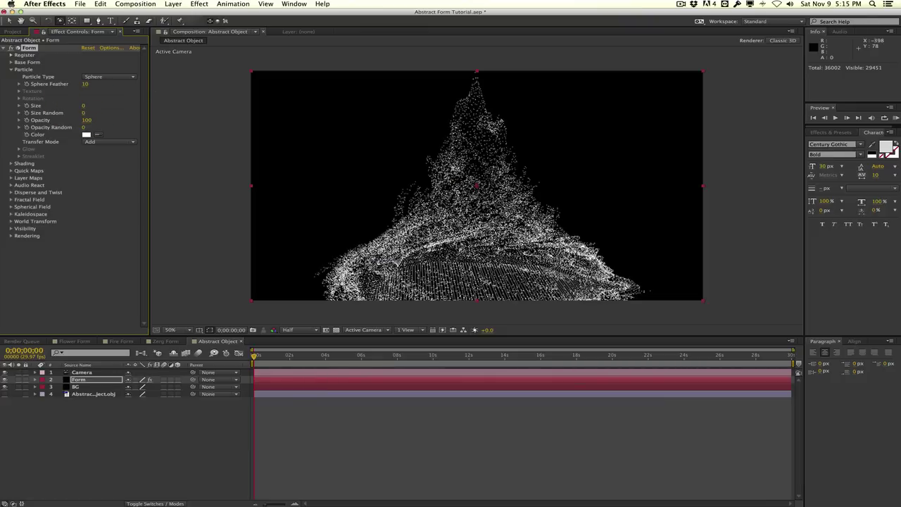
# - Set the particles' Size Random and Opacity Random to 25
pyautogui.click(84, 113)
pyautogui.write('25')
pyautogui.press('Return')
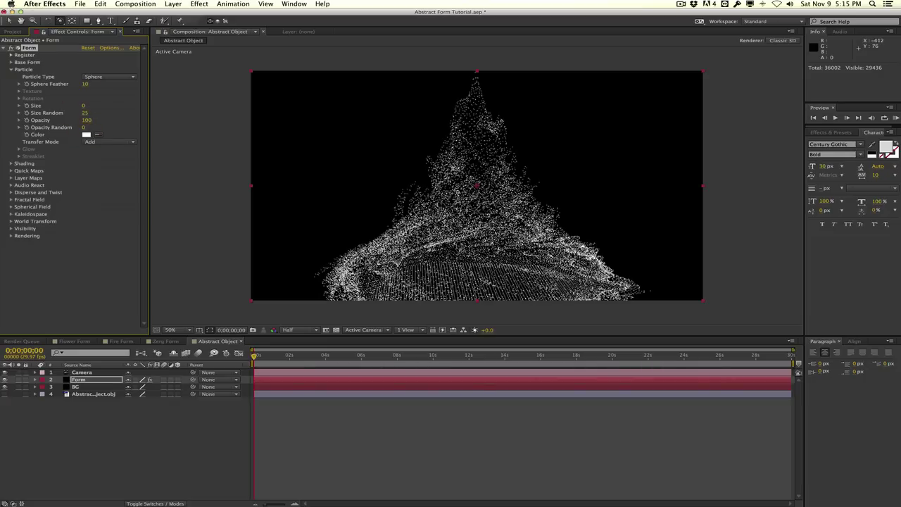
pyautogui.click(84, 128)
pyautogui.write('25')
pyautogui.press('Return')
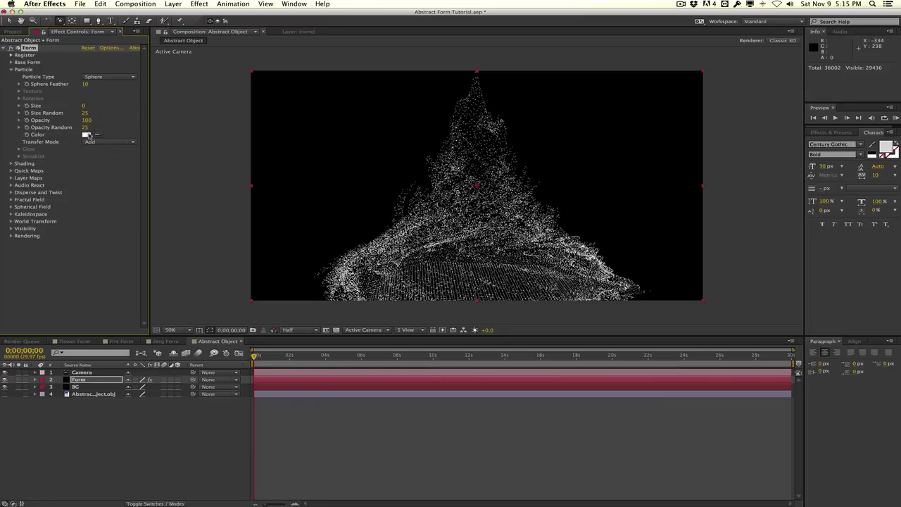
# - Change the particle color from white to a pale cyan-blue
pyautogui.click(87, 134)
pyautogui.moveTo(299, 213); pyautogui.dragTo(299, 208)
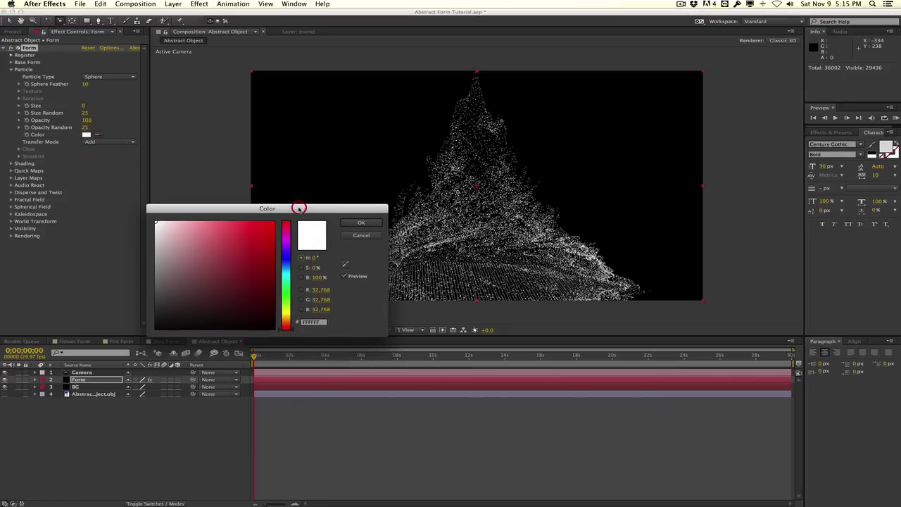
pyautogui.click(285, 272)
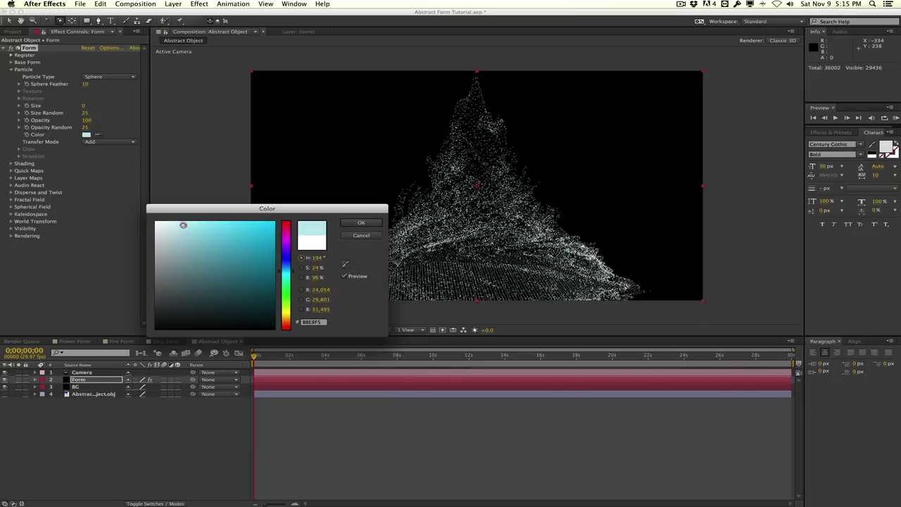
pyautogui.click(185, 241)
pyautogui.click(354, 224)
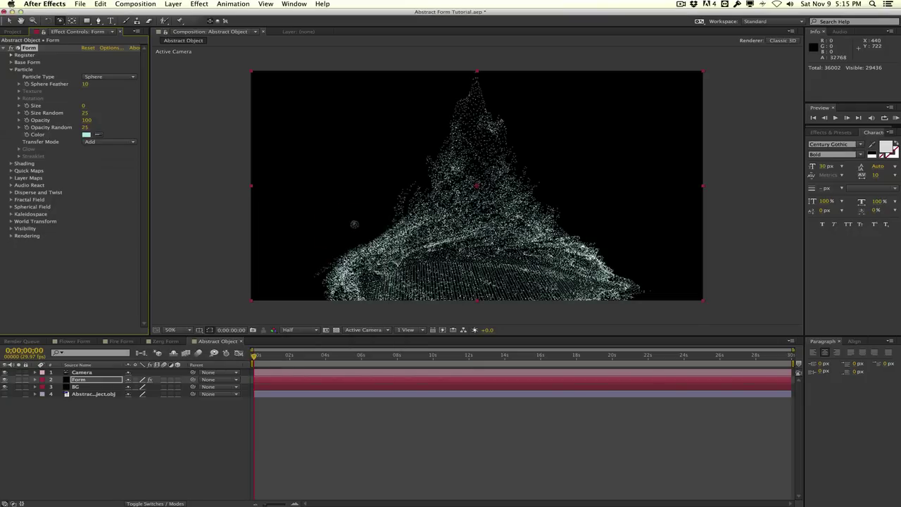
# - In the Fractal Field settings, set both Affect Size and Affect Opacity to 1
pyautogui.click(11, 200)
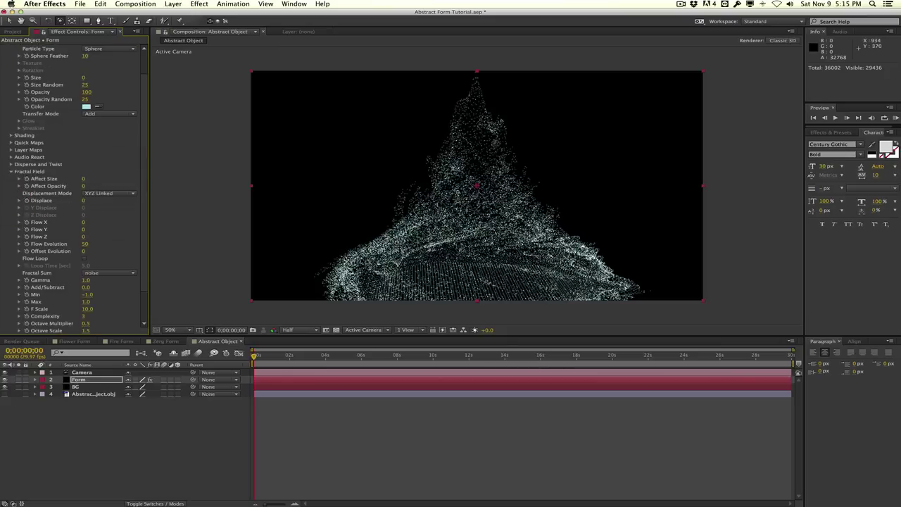
pyautogui.press('super+z')
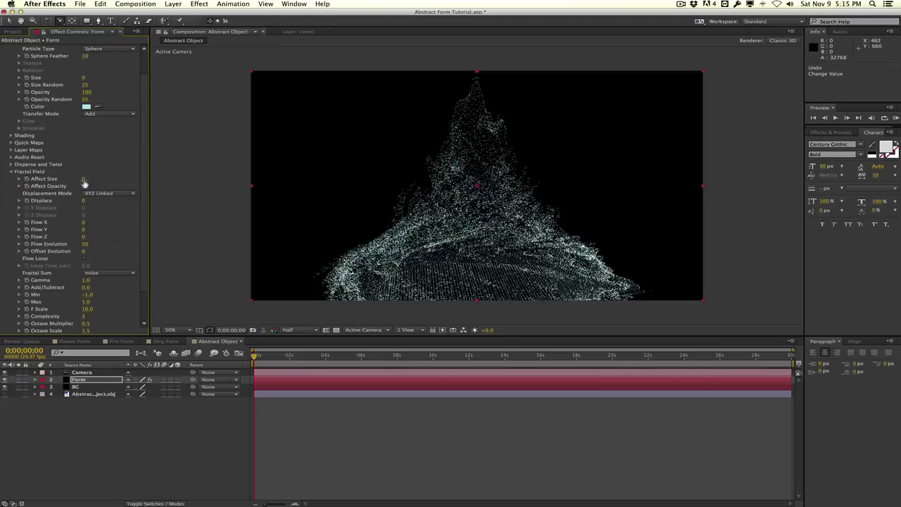
pyautogui.click(84, 180)
pyautogui.write('1')
pyautogui.click(104, 170)
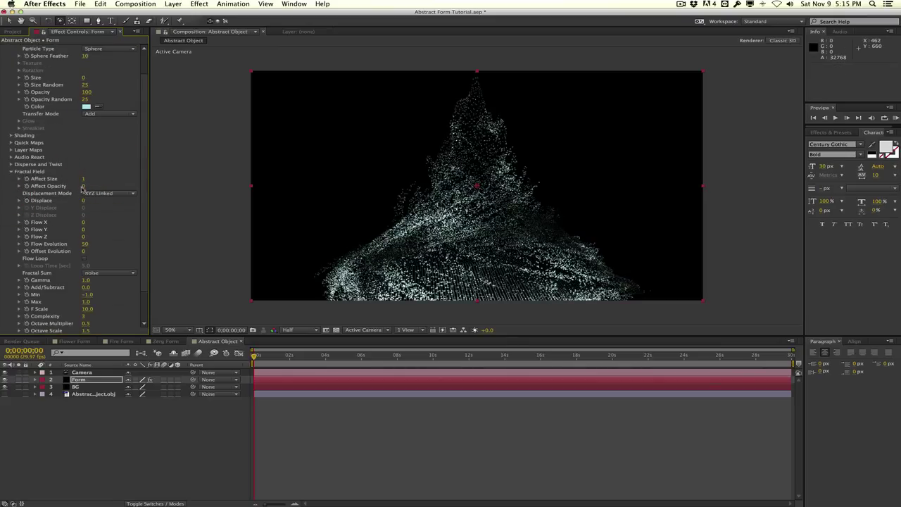
pyautogui.click(82, 188)
pyautogui.write('1')
pyautogui.click(106, 161)
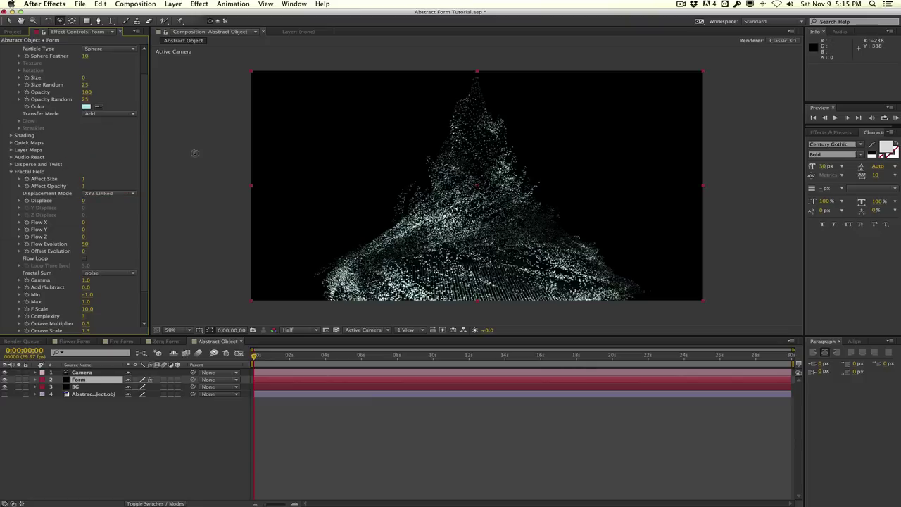
# - Set the Fractal Field's Displace value to 25
pyautogui.click(83, 201)
pyautogui.write('25')
pyautogui.press('Return')
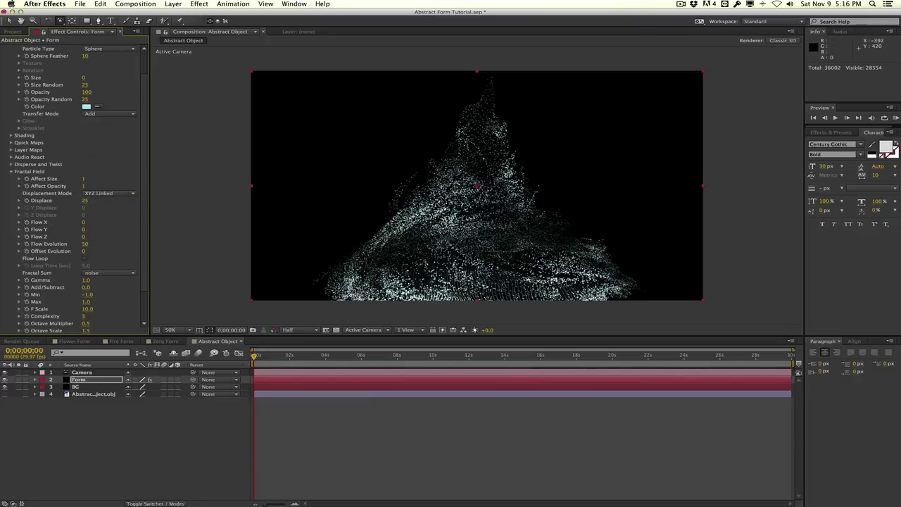
# - Set the Fractal Field's Flow Y to 10 and Flow Evolution to 5
pyautogui.click(83, 229)
pyautogui.write('10')
pyautogui.press('Return')
pyautogui.click(86, 244)
pyautogui.write('5')
pyautogui.press('Return')
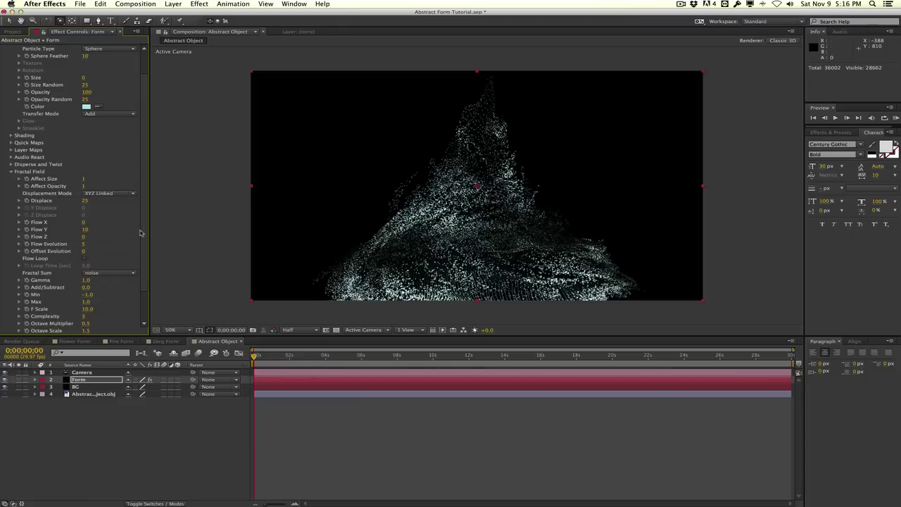
# - Try raising Twist in the Disperse and Twist settings and undo the change
pyautogui.moveTo(143, 203); pyautogui.dragTo(143, 185)
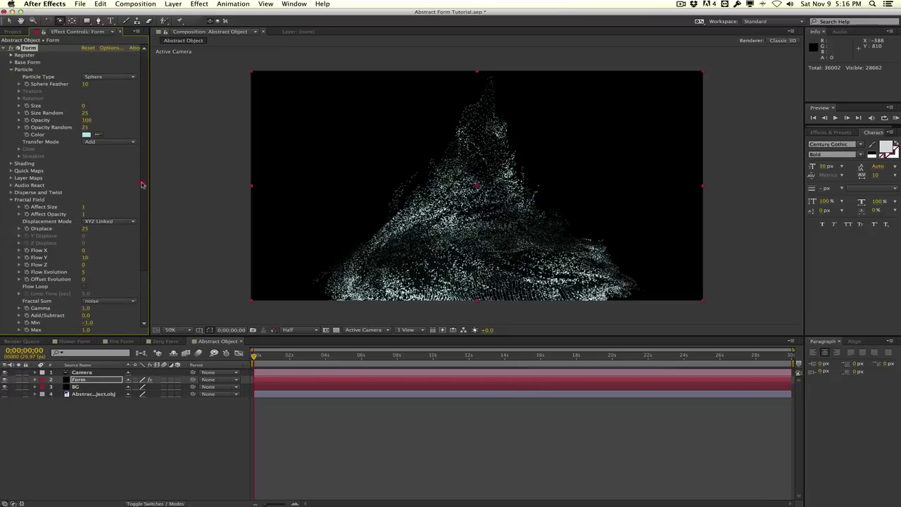
pyautogui.click(12, 199)
pyautogui.click(11, 192)
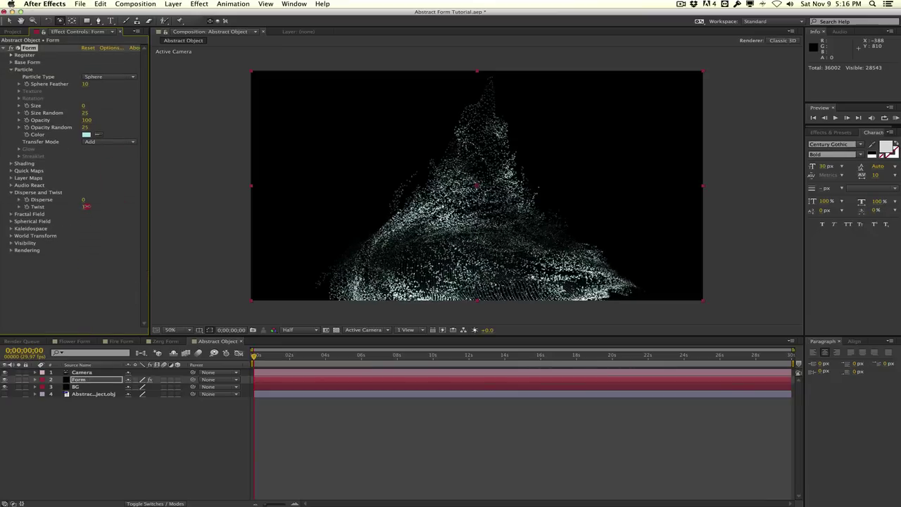
pyautogui.click(86, 205)
pyautogui.hotkey('ctrl', 'z')
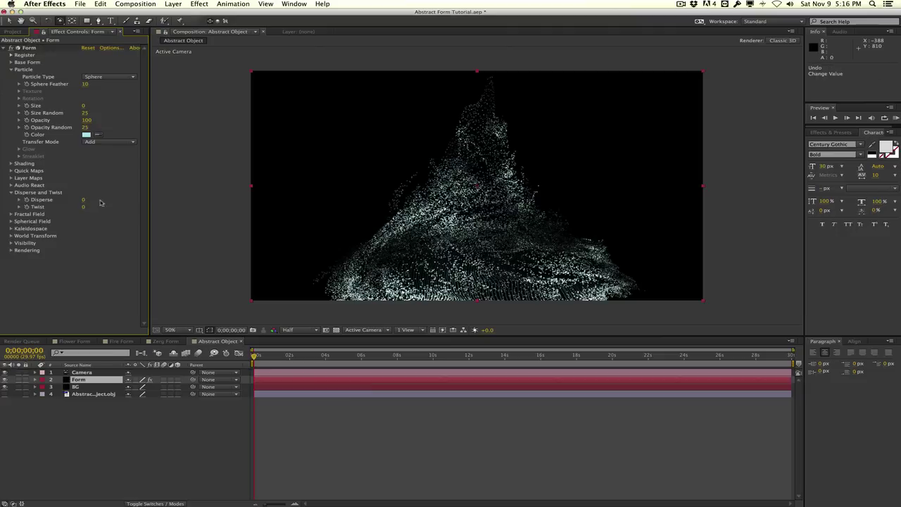
pyautogui.click(11, 192)
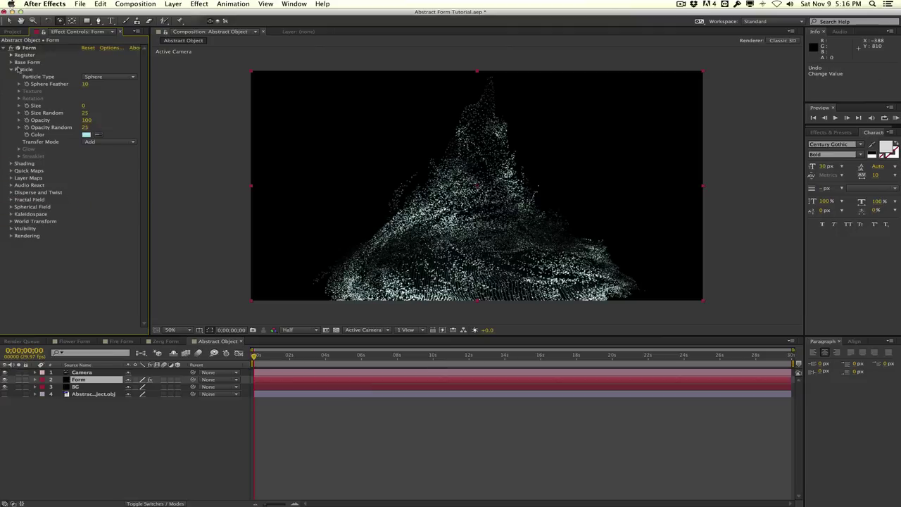
# - In the Form effect's Base Form settings, set Z Rotation to -125°
pyautogui.click(11, 62)
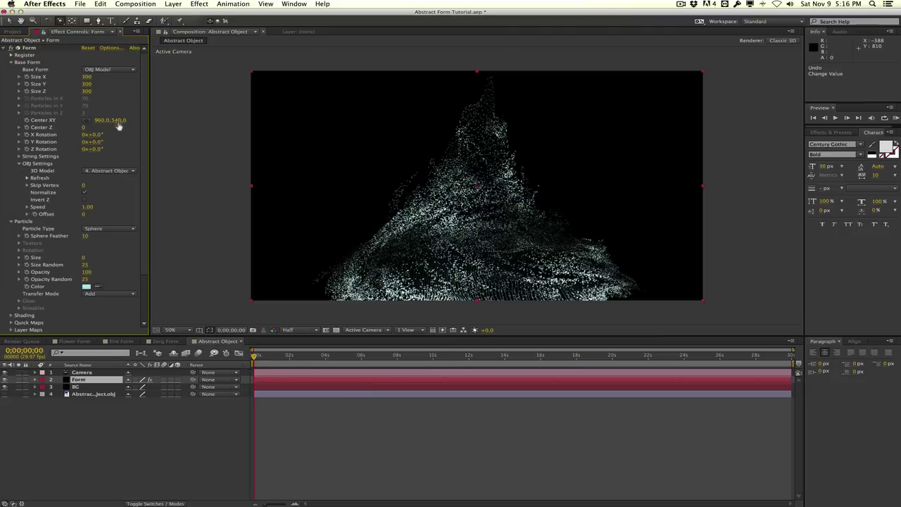
pyautogui.moveTo(99, 152); pyautogui.dragTo(62, 159)
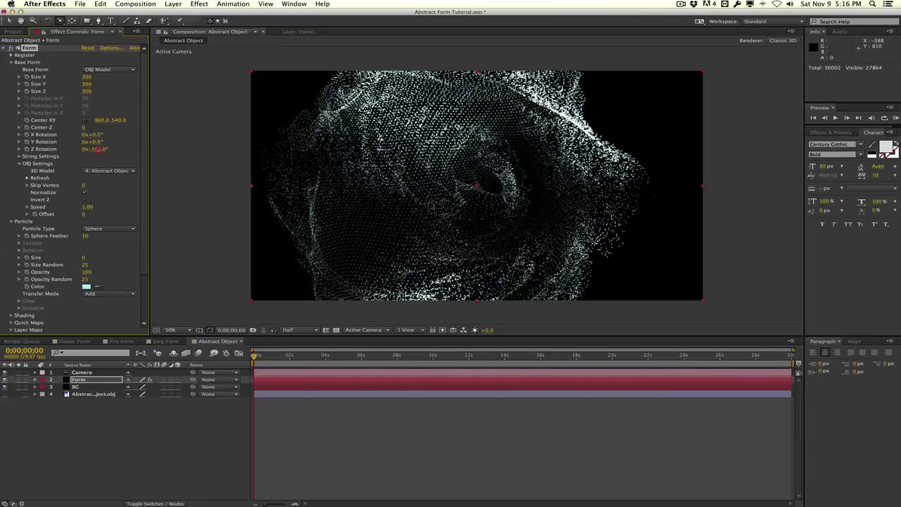
pyautogui.moveTo(98, 149)
pyautogui.mouseDown()
pyautogui.moveTo(143, 141)
pyautogui.moveTo(54, 168)
pyautogui.mouseUp()
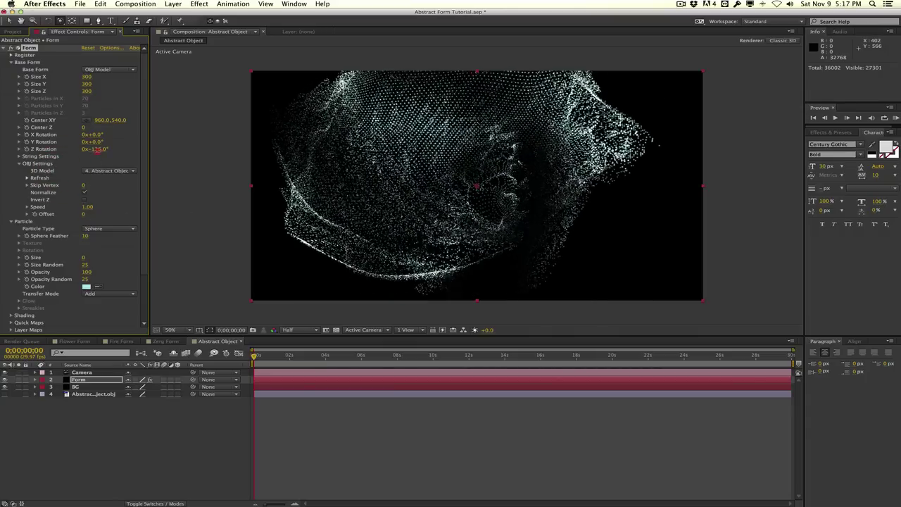
pyautogui.moveTo(100, 149); pyautogui.dragTo(97, 149)
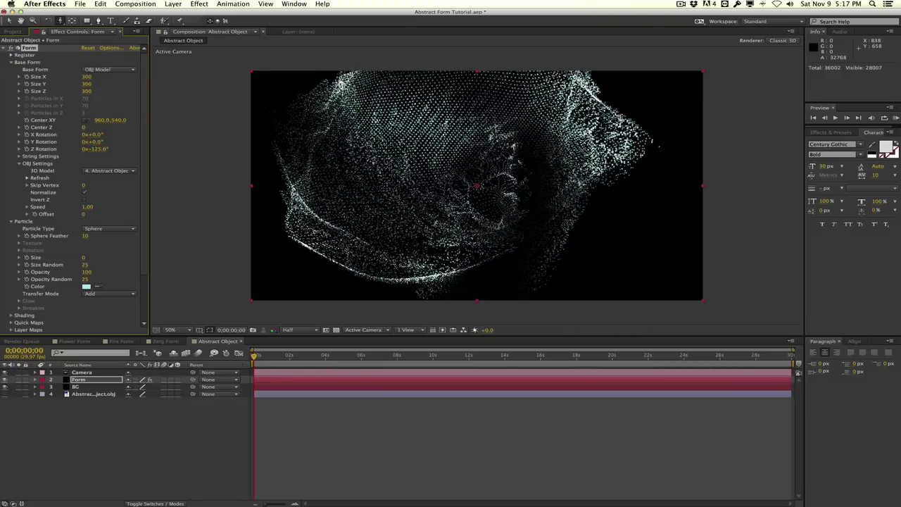
# - Move and orbit the camera into a close-up of the form's central opening, at about 1340, 480, -4
pyautogui.moveTo(447, 211); pyautogui.dragTo(482, 190)
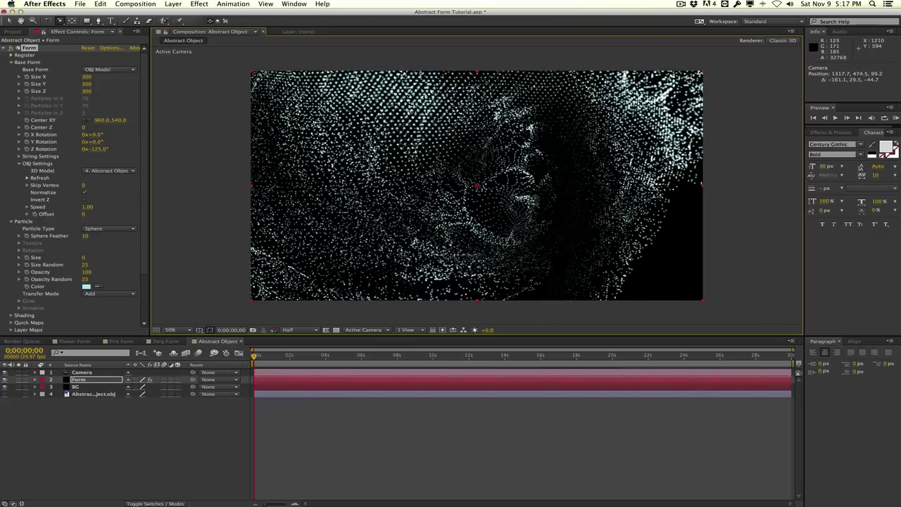
pyautogui.moveTo(536, 262); pyautogui.dragTo(439, 360)
pyautogui.moveTo(563, 268); pyautogui.dragTo(500, 225)
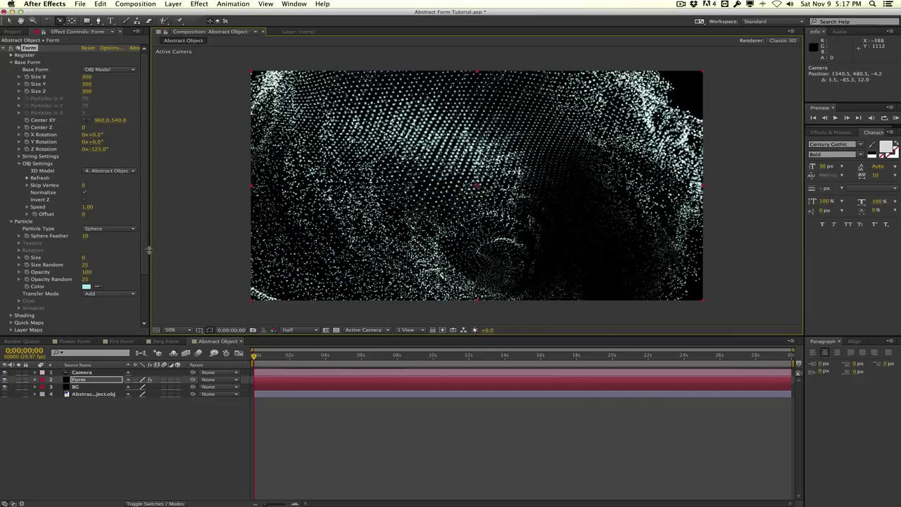
# - Turn on the camera's Depth of Field and set its Aperture to 50 pixels
pyautogui.click(106, 372)
pyautogui.press('a')
pyautogui.press('a')
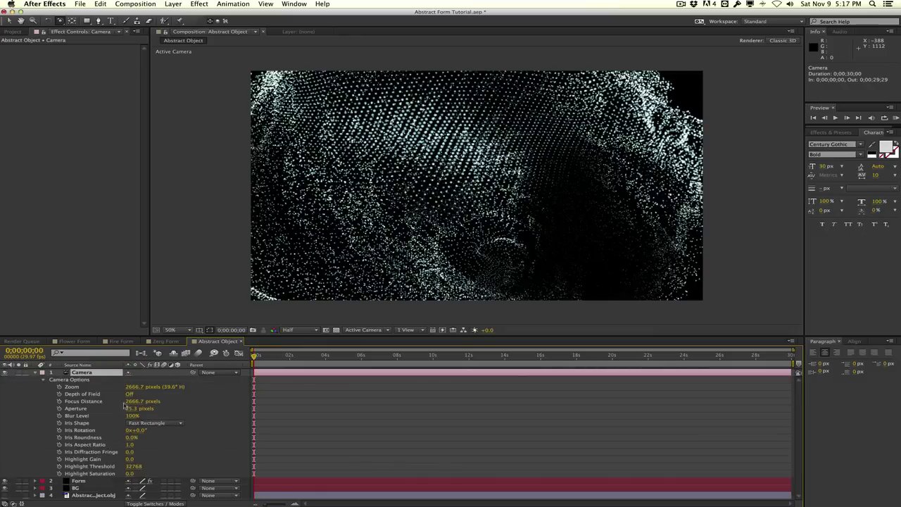
pyautogui.click(128, 394)
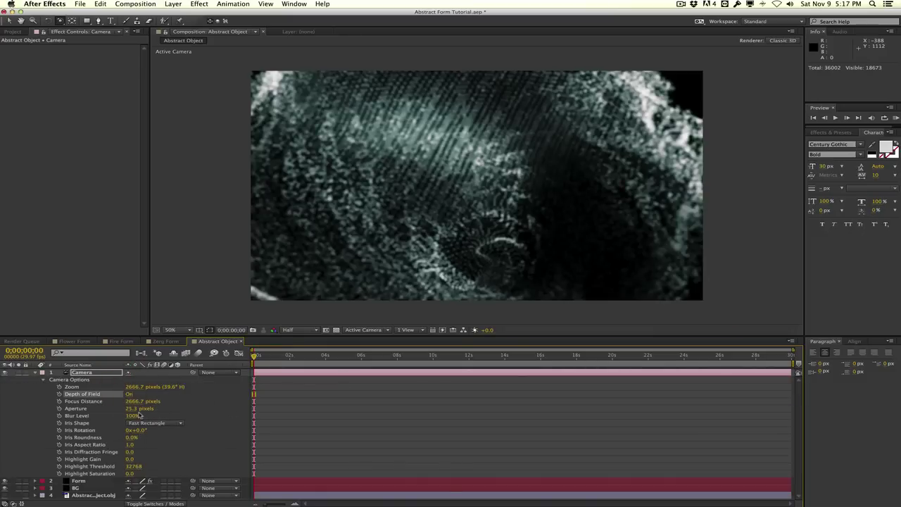
pyautogui.click(134, 409)
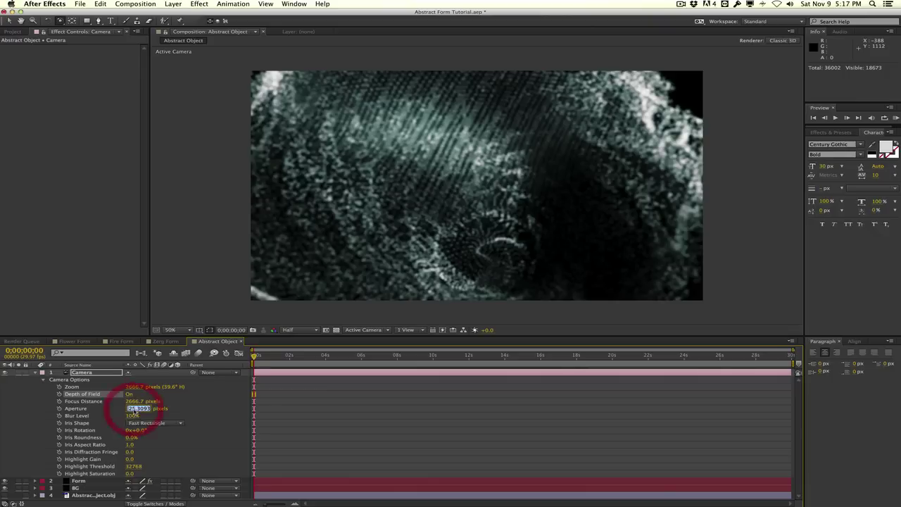
pyautogui.write('50')
pyautogui.press('Return')
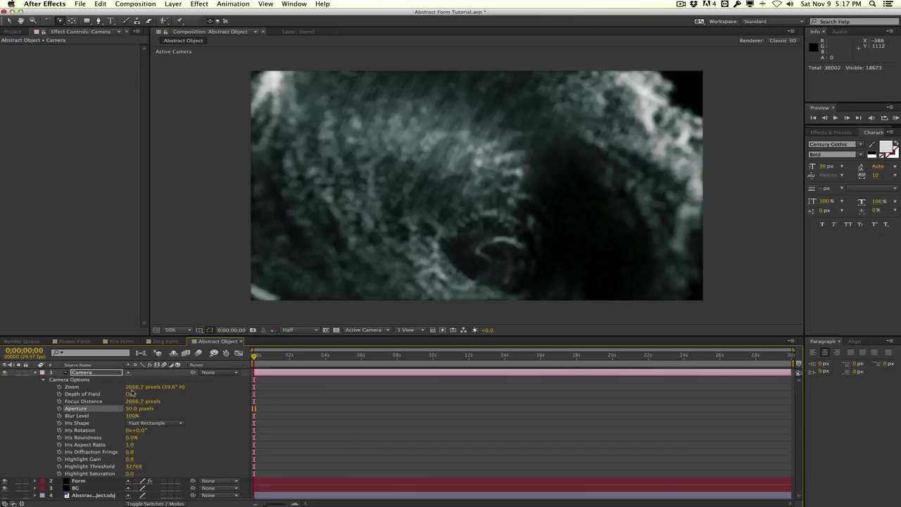
# - Set the camera's Focus Distance to 200 pixels and raise it to 427 pixels to focus on the central opening
pyautogui.click(132, 401)
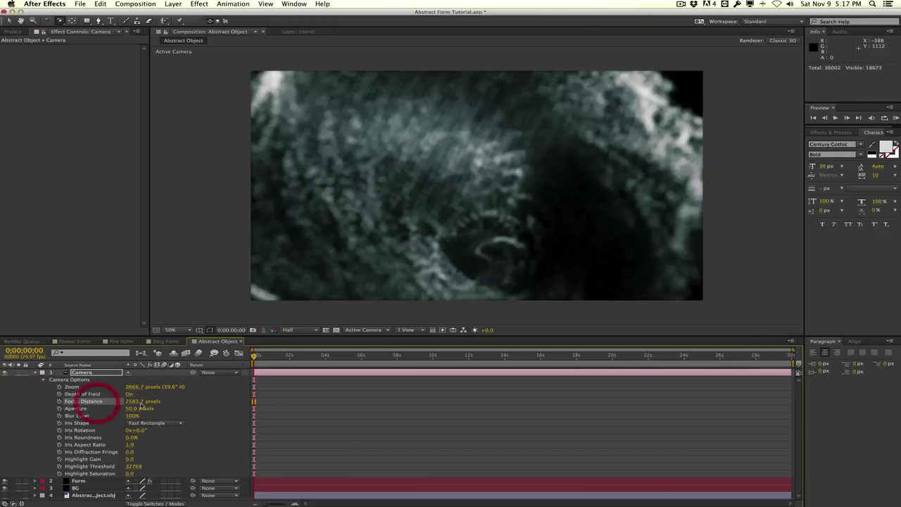
pyautogui.write('200')
pyautogui.press('Return')
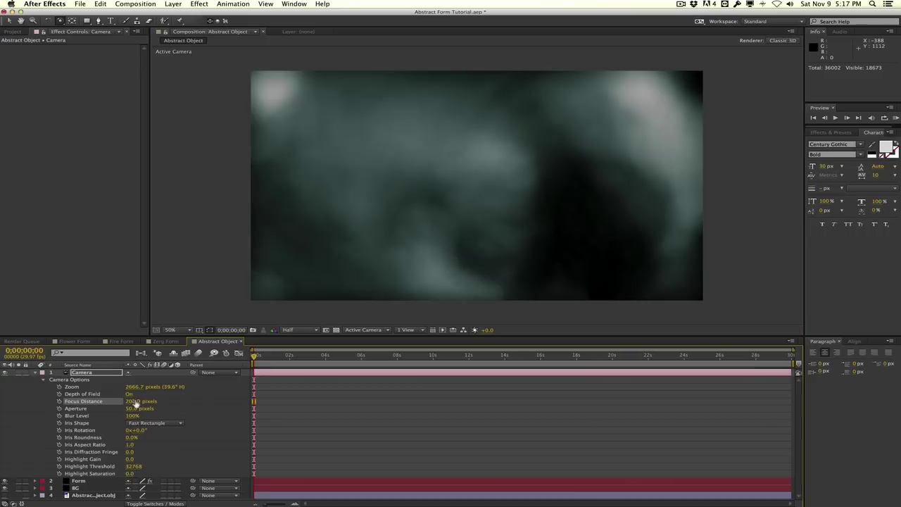
pyautogui.moveTo(135, 400); pyautogui.dragTo(231, 389)
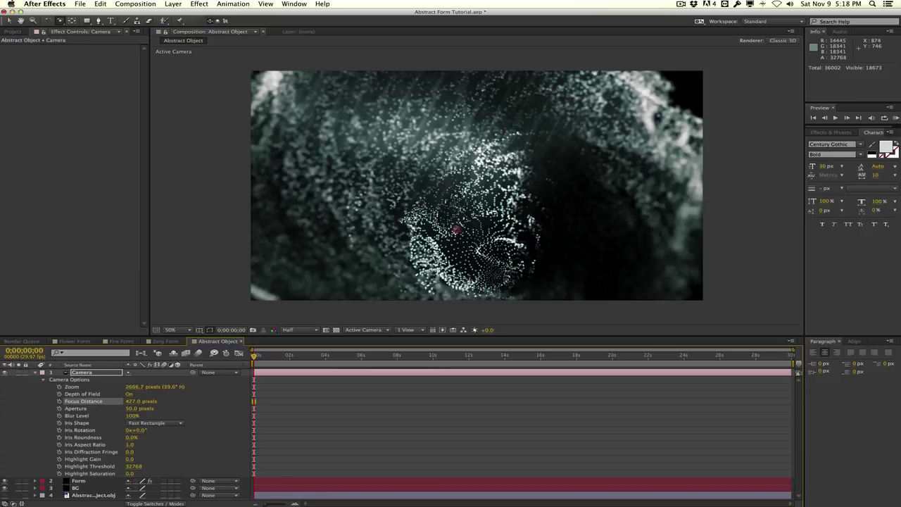
# - Reframe the camera at about 1335, 504, 112 and keyframe its Position at the start of the composition
pyautogui.moveTo(456, 228); pyautogui.dragTo(438, 172)
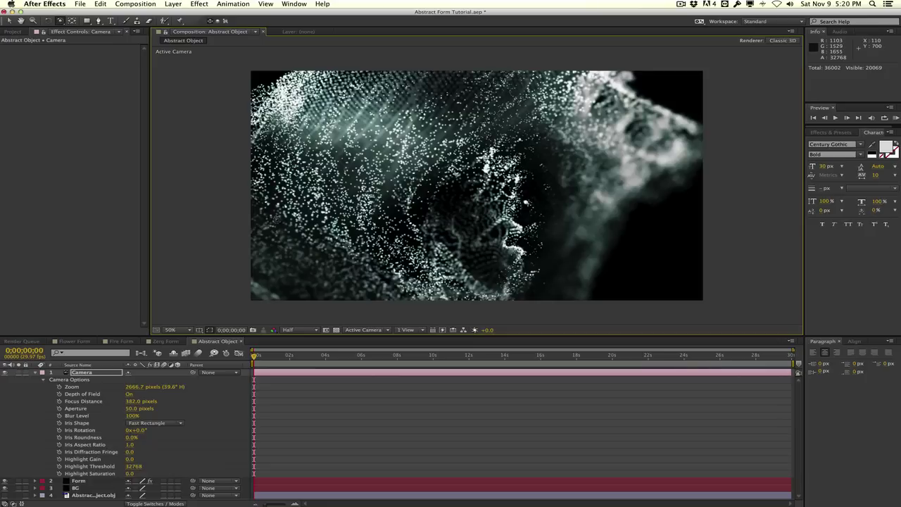
pyautogui.moveTo(277, 219); pyautogui.dragTo(280, 221)
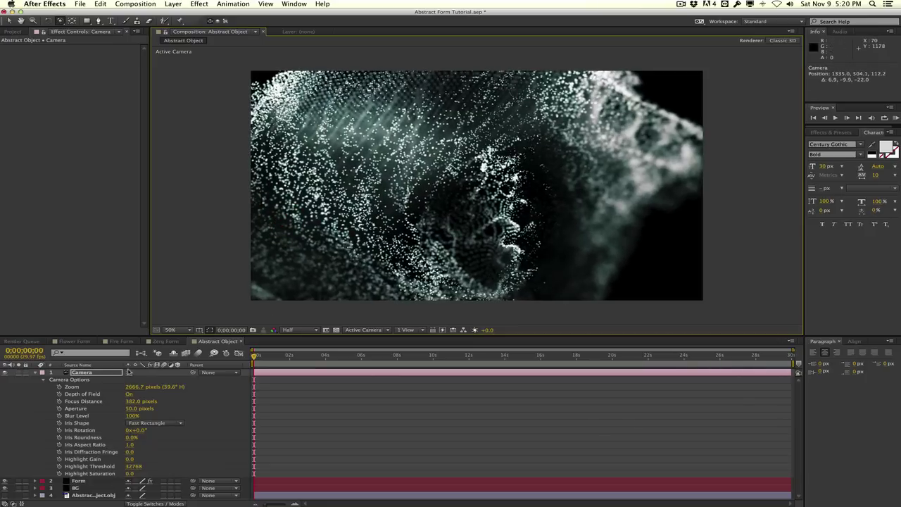
pyautogui.press('p')
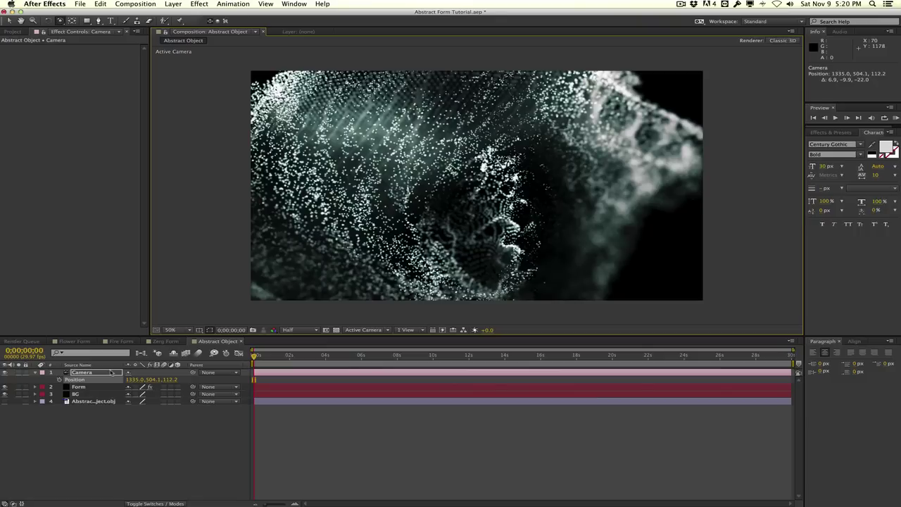
pyautogui.click(59, 380)
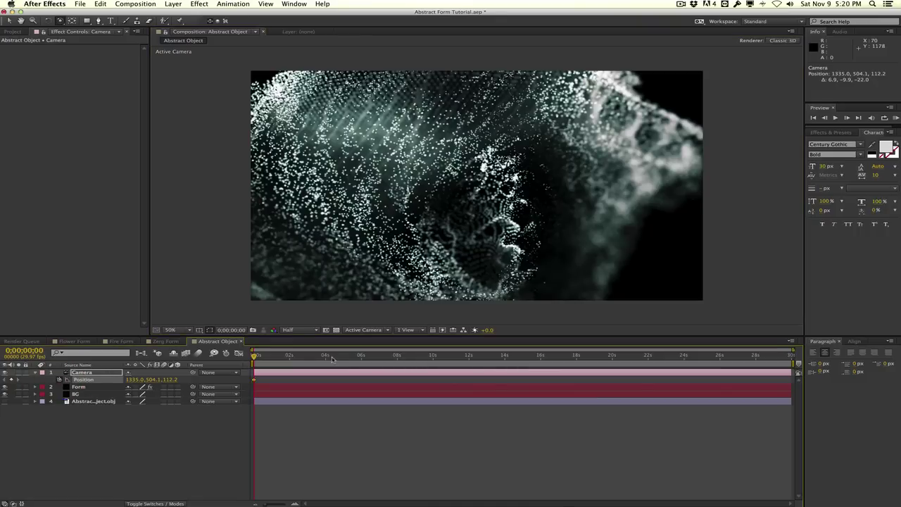
# - At 0;00;04;08, move the camera to about 1345, 458, 5 for a second Position keyframe and scrub the move
pyautogui.click(330, 356)
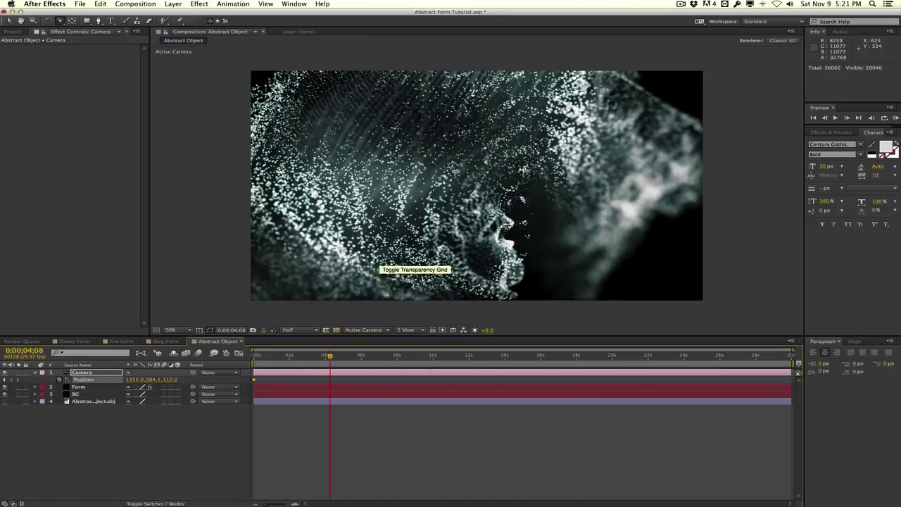
pyautogui.moveTo(394, 176); pyautogui.dragTo(413, 187)
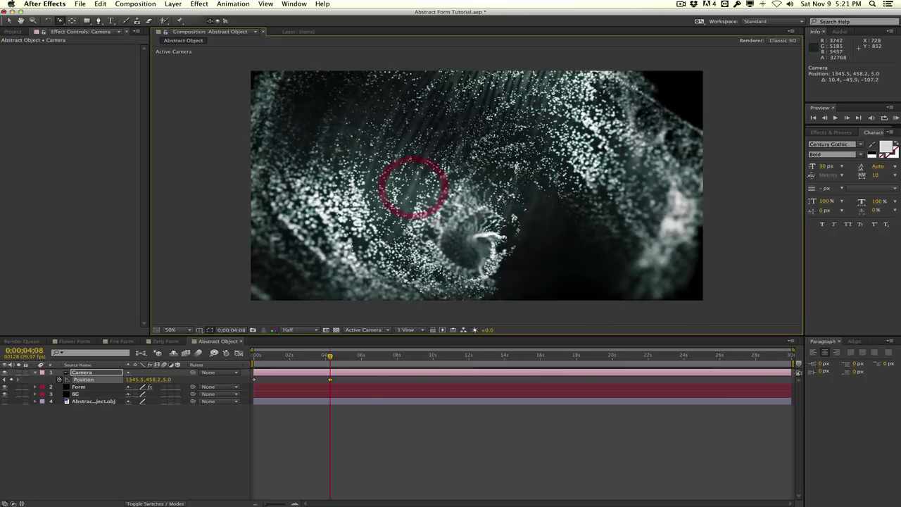
pyautogui.moveTo(330, 356); pyautogui.dragTo(301, 357)
# - In the Camera Options, set Aperture to 75 pixels and Blur Level to 120%
pyautogui.press('a')
pyautogui.press('a')
pyautogui.press('a')
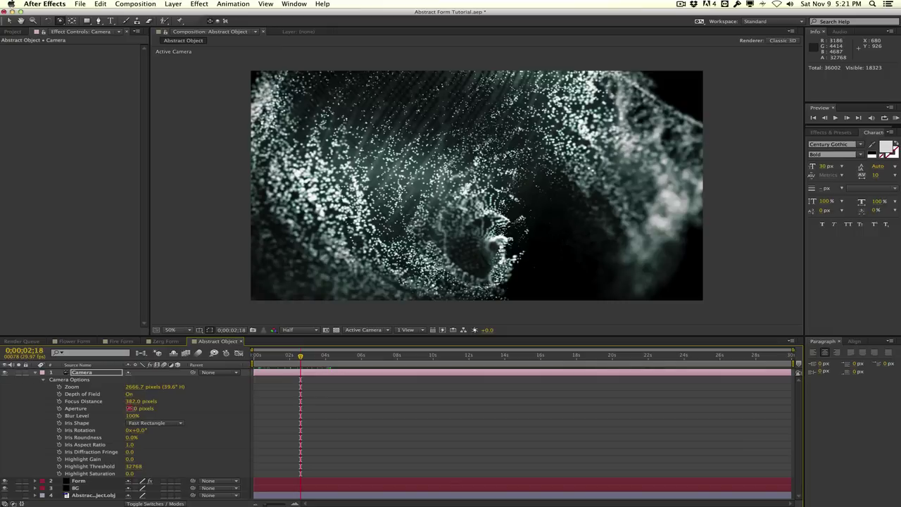
pyautogui.click(130, 408)
pyautogui.write('75')
pyautogui.press('Return')
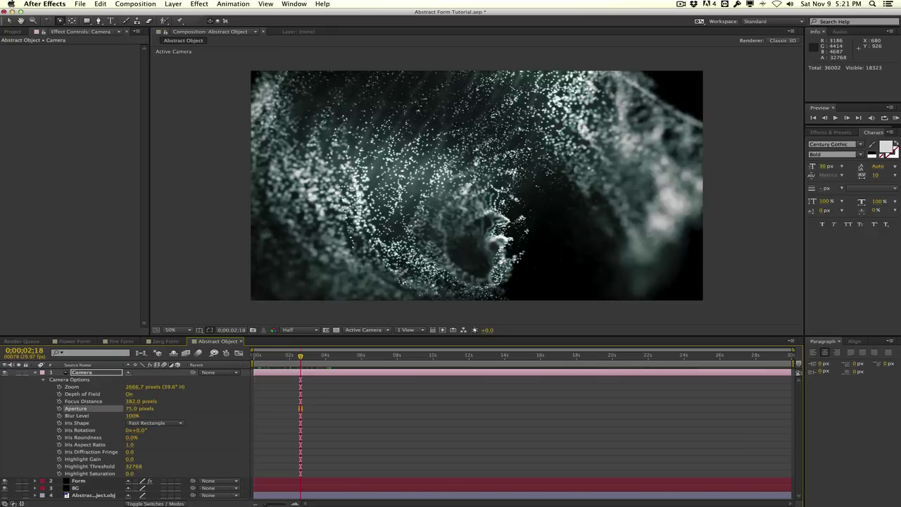
pyautogui.click(133, 416)
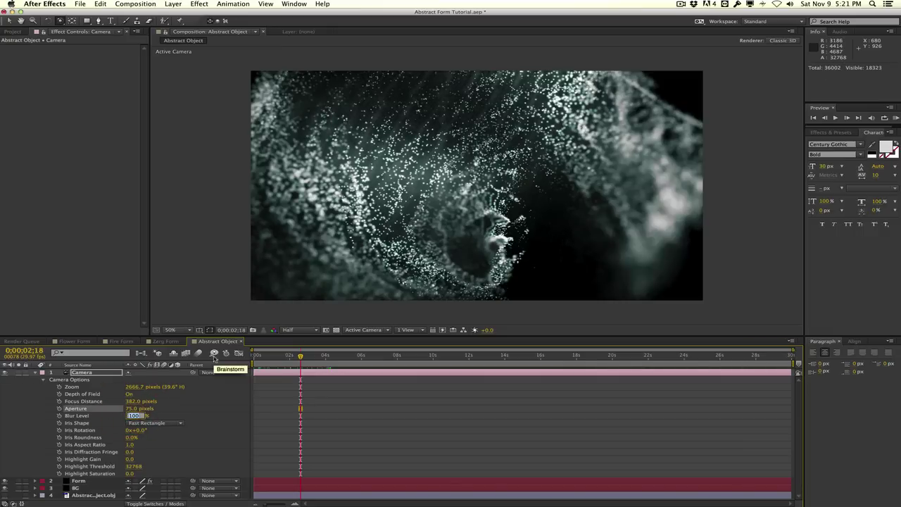
pyautogui.write('120')
pyautogui.press('Return')
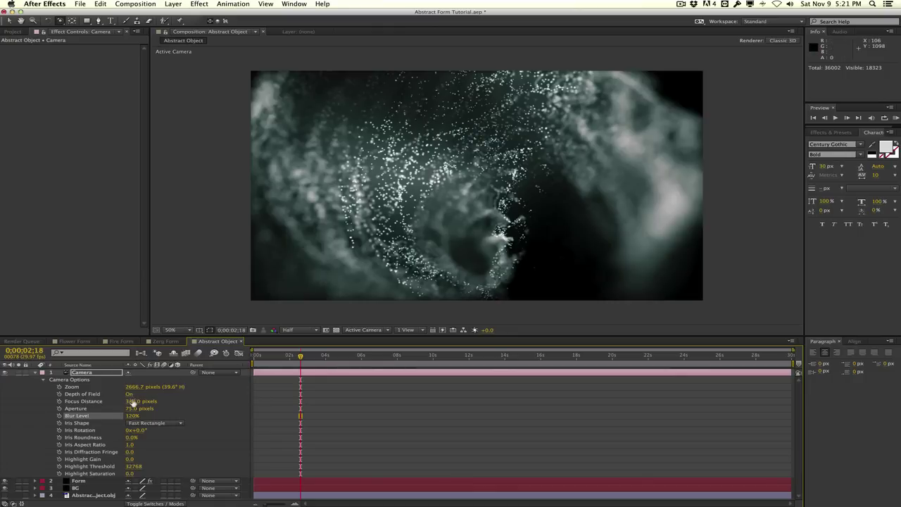
# - Set the camera's Focus Distance to 367 pixels at the start of the composition and keyframe it
pyautogui.moveTo(133, 402); pyautogui.dragTo(147, 398)
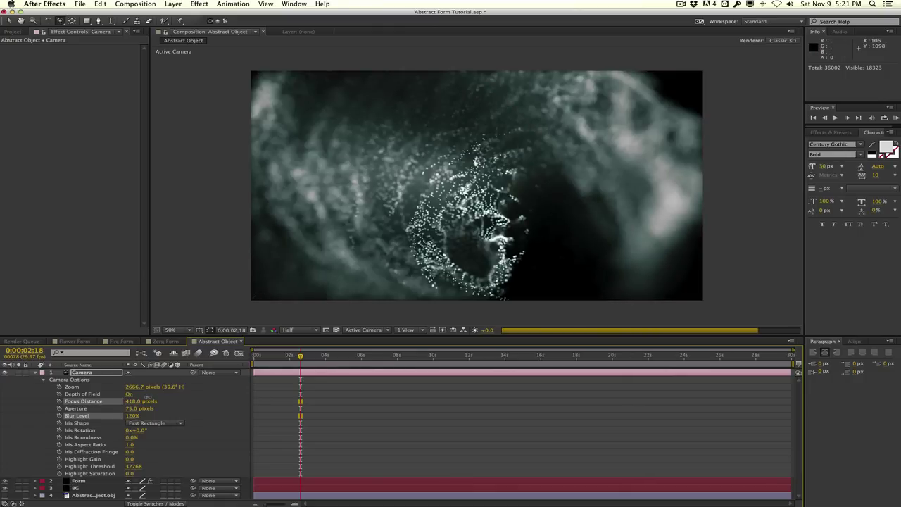
pyautogui.moveTo(140, 401); pyautogui.dragTo(148, 400)
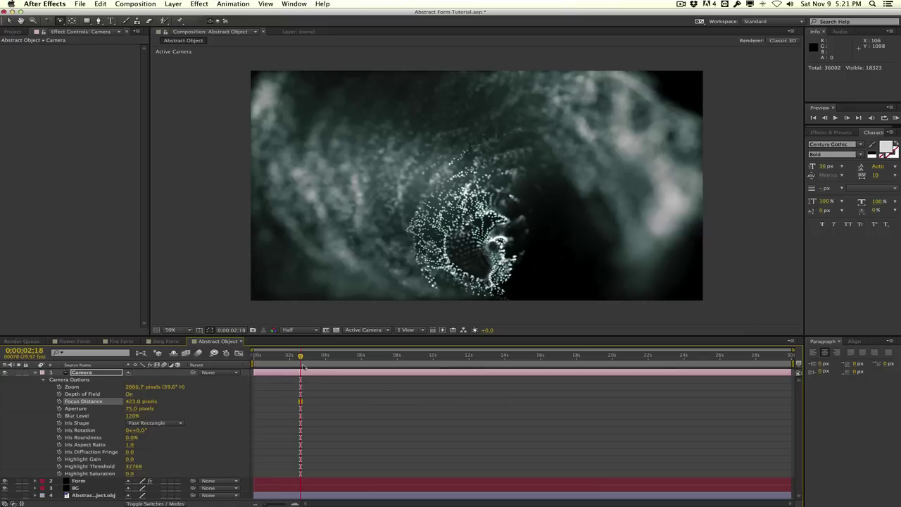
pyautogui.moveTo(302, 363); pyautogui.dragTo(239, 360)
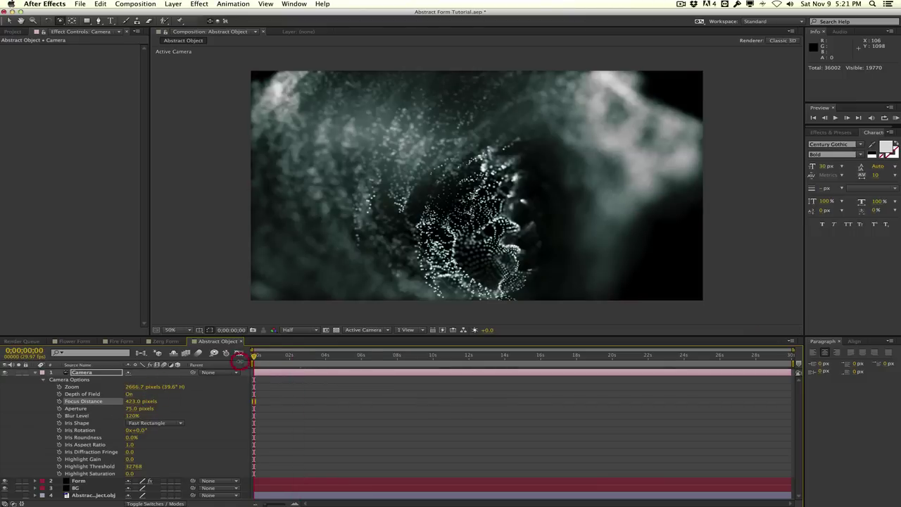
pyautogui.moveTo(129, 401); pyautogui.dragTo(111, 405)
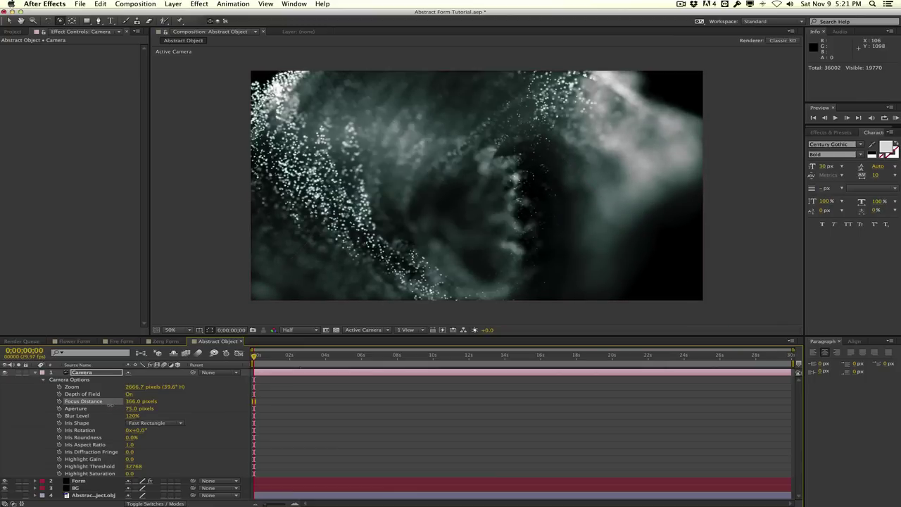
pyautogui.click(59, 401)
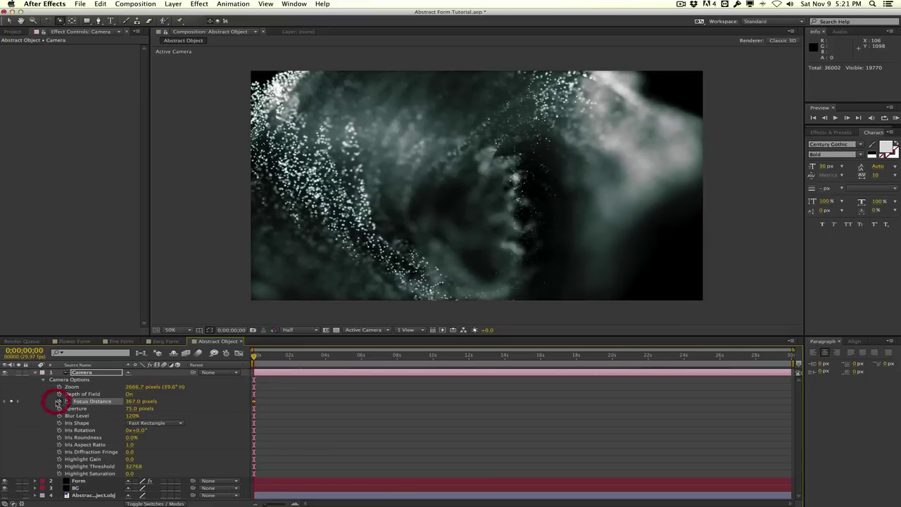
pyautogui.press('u')
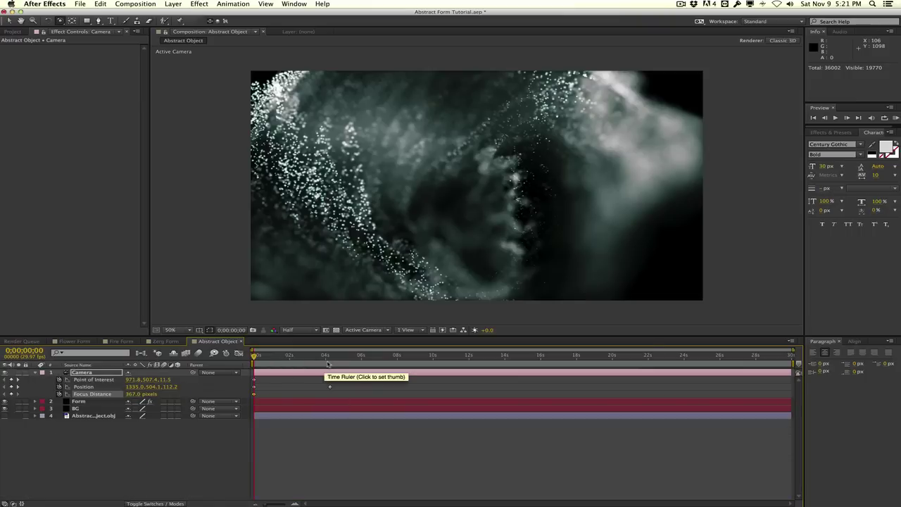
# - Set the Focus Distance to 431 pixels in a keyframe aligned with the second camera Position keyframe at 0;00;04;08
pyautogui.click(328, 356)
pyautogui.moveTo(328, 356); pyautogui.dragTo(330, 356)
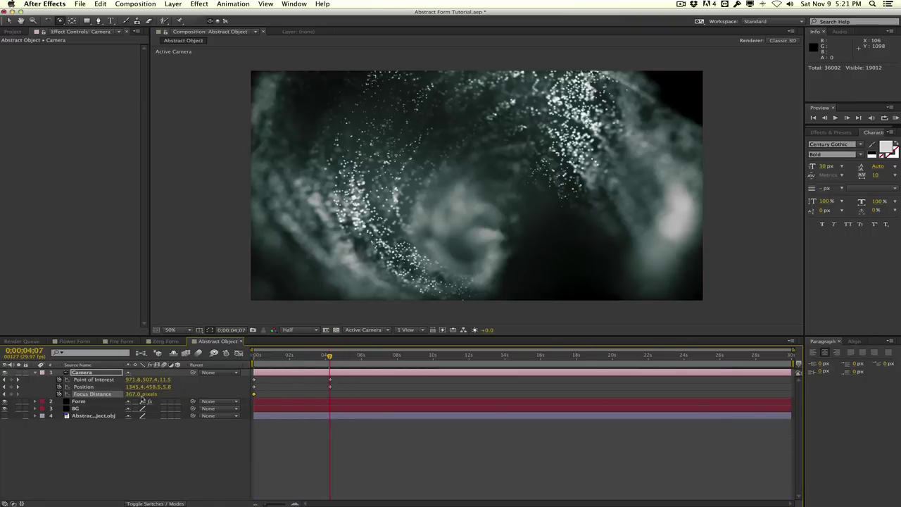
pyautogui.moveTo(130, 393); pyautogui.dragTo(315, 398)
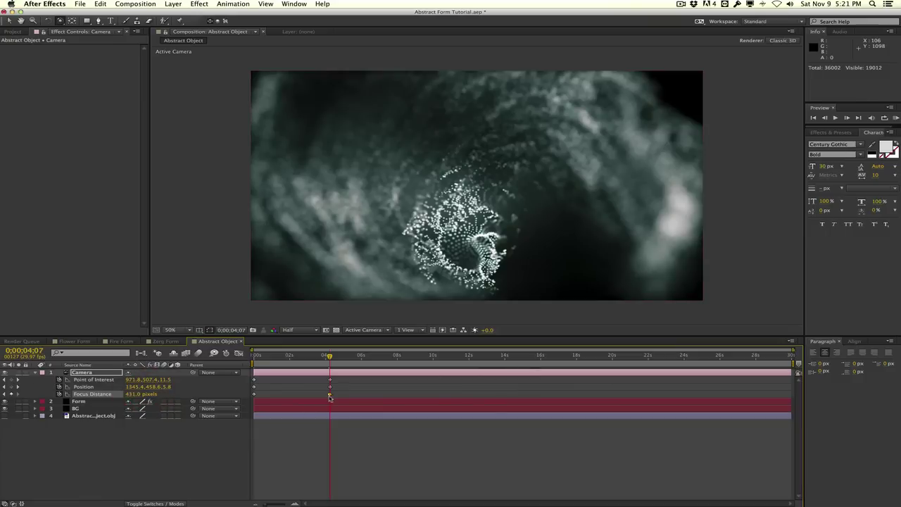
pyautogui.press('pagedown')
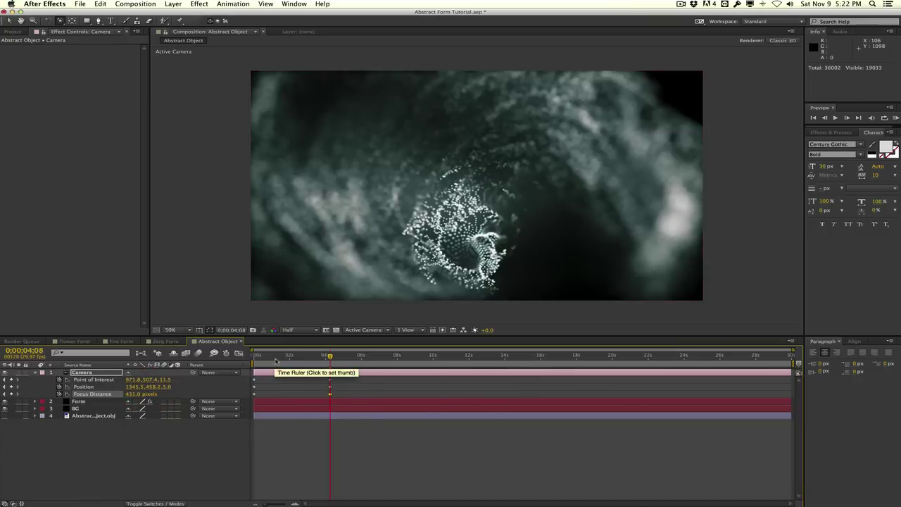
# - Scrub and RAM preview the camera move with its animated focus
pyautogui.moveTo(275, 357); pyautogui.dragTo(311, 357)
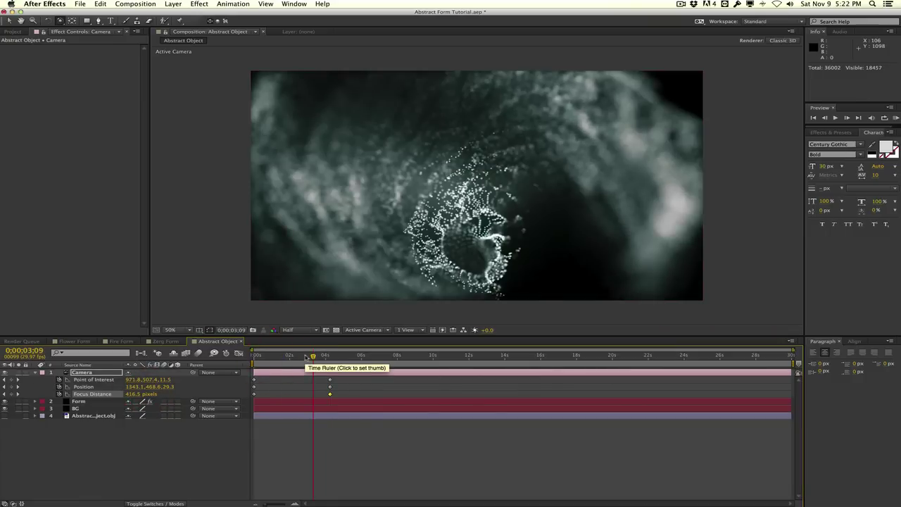
pyautogui.press('KP_0')
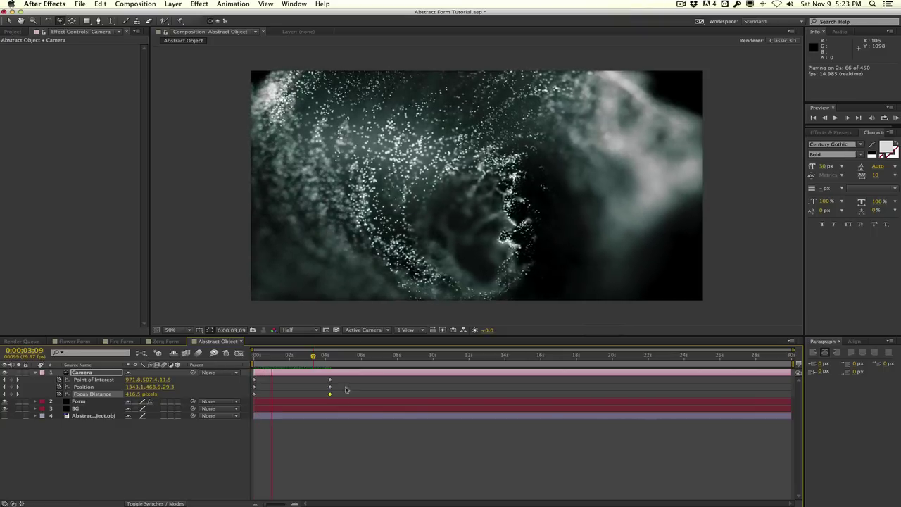
pyautogui.press('space')
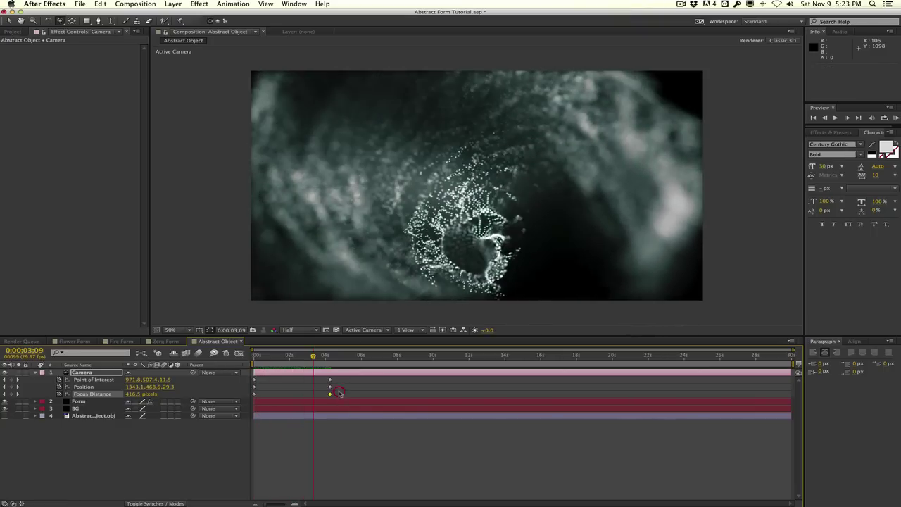
# - Move the second Focus Distance keyframe earlier, to just before 3 seconds, and shift the camera's starting Position to 1338.3, 500.9, 99.5
pyautogui.moveTo(330, 394); pyautogui.dragTo(302, 398)
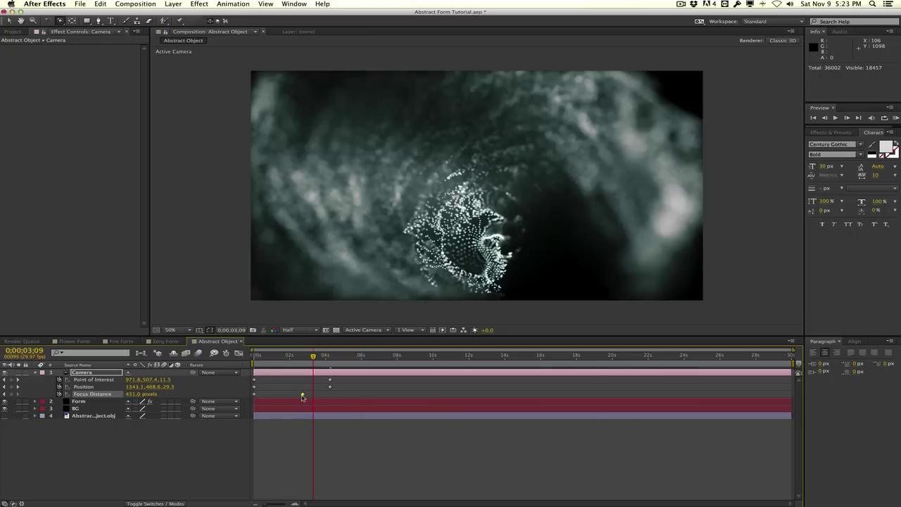
pyautogui.moveTo(313, 356); pyautogui.dragTo(246, 357)
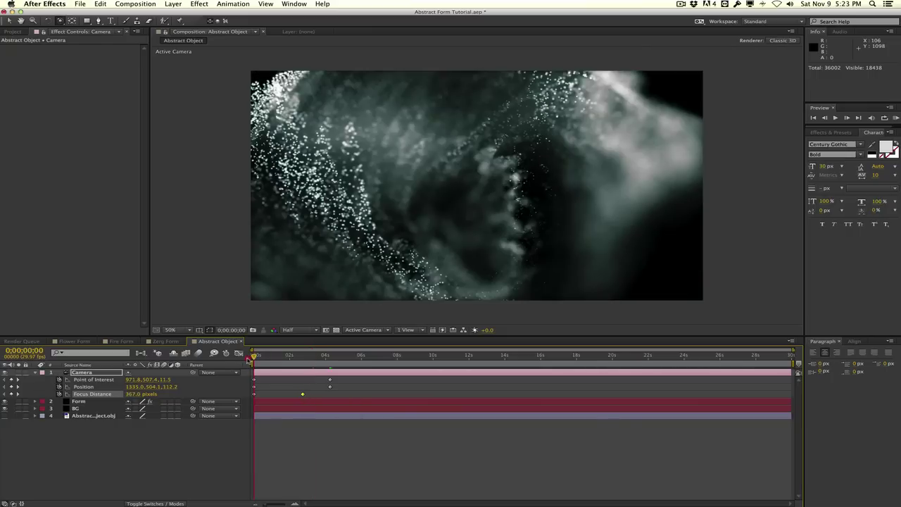
pyautogui.moveTo(404, 200); pyautogui.dragTo(407, 204)
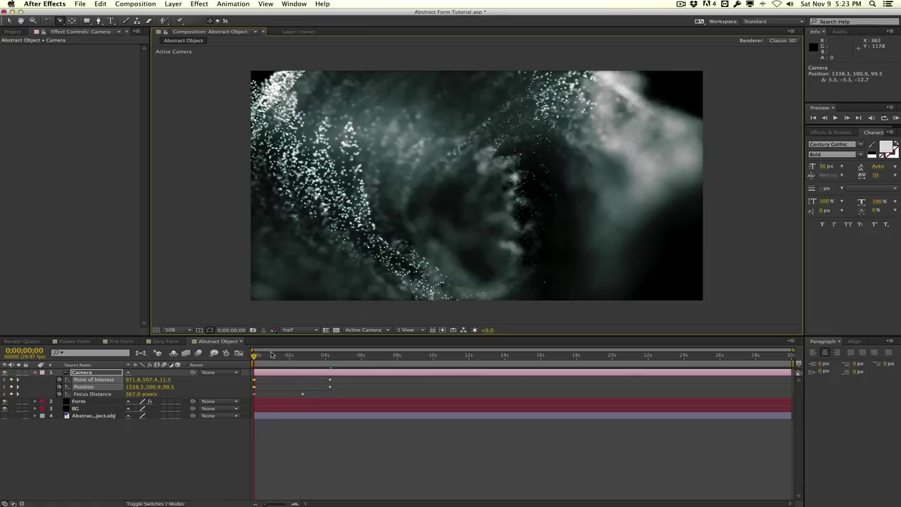
# - Set the Aperture to 65 pixels in the camera's Camera Options
pyautogui.press('a')
pyautogui.press('a')
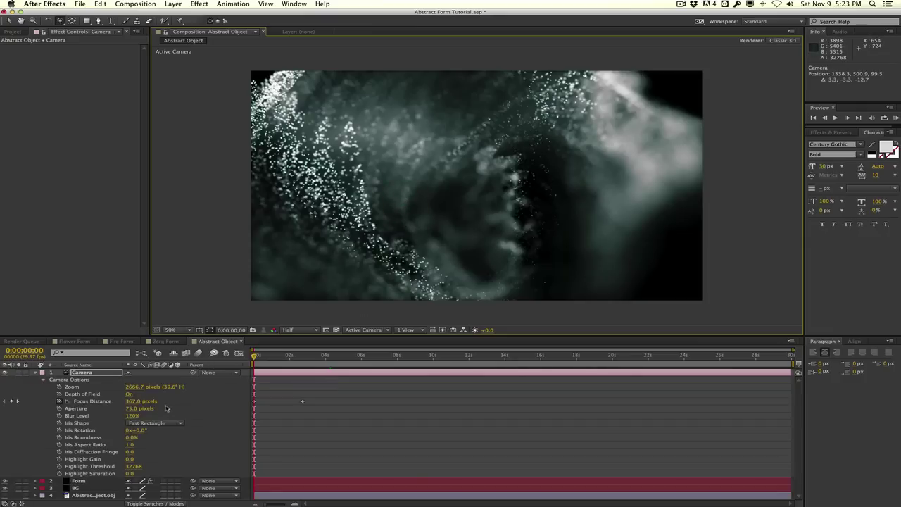
pyautogui.click(131, 408)
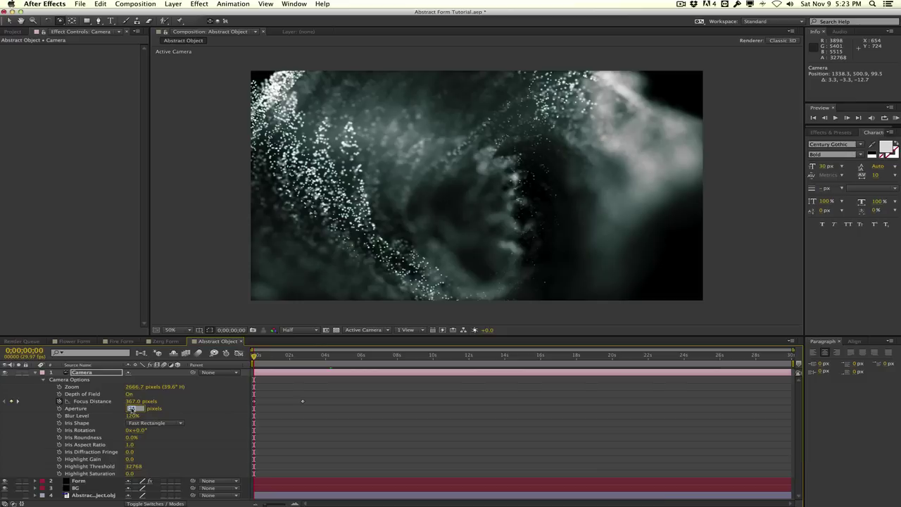
pyautogui.write('65')
pyautogui.press('Return')
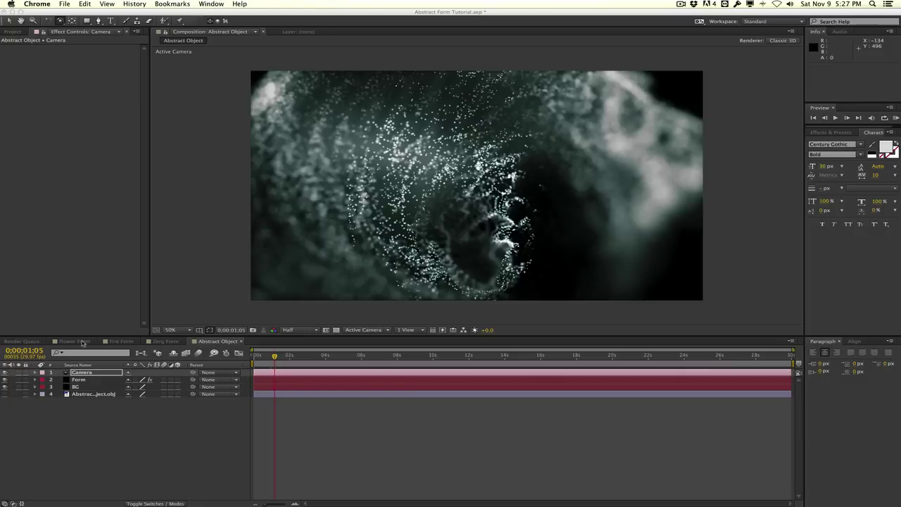
# - Set the particle Size of the Form layer to 0.4
pyautogui.click(80, 380)
pyautogui.click(100, 381)
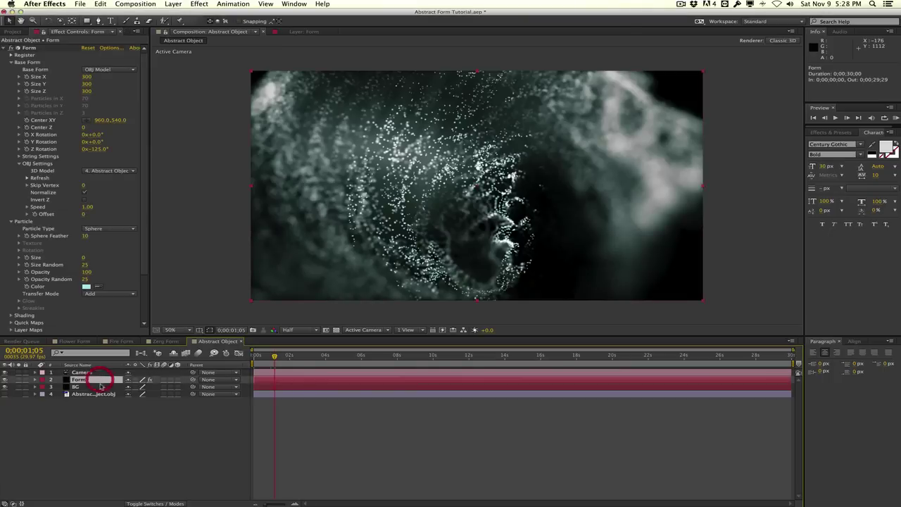
pyautogui.click(85, 257)
pyautogui.write('0.5')
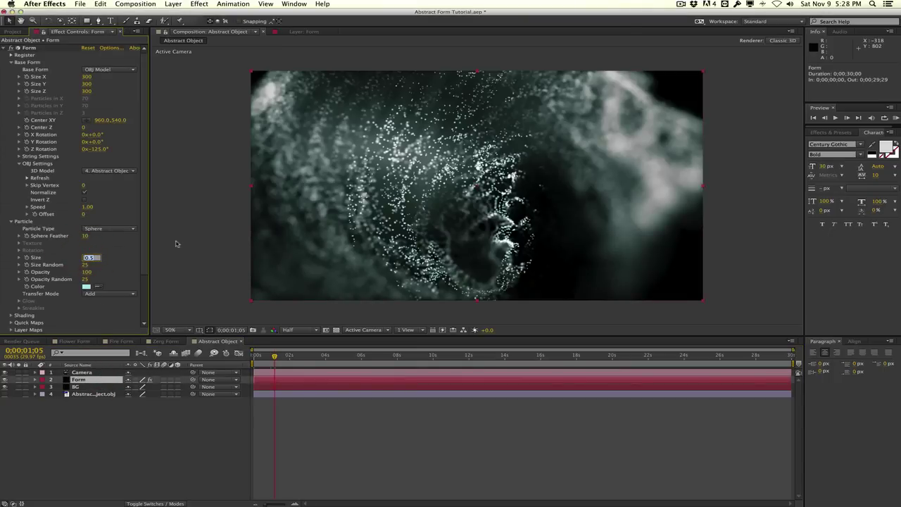
pyautogui.press('BackSpace')
pyautogui.press('BackSpace')
pyautogui.press('BackSpace')
pyautogui.write('0')
pyautogui.press('Return')
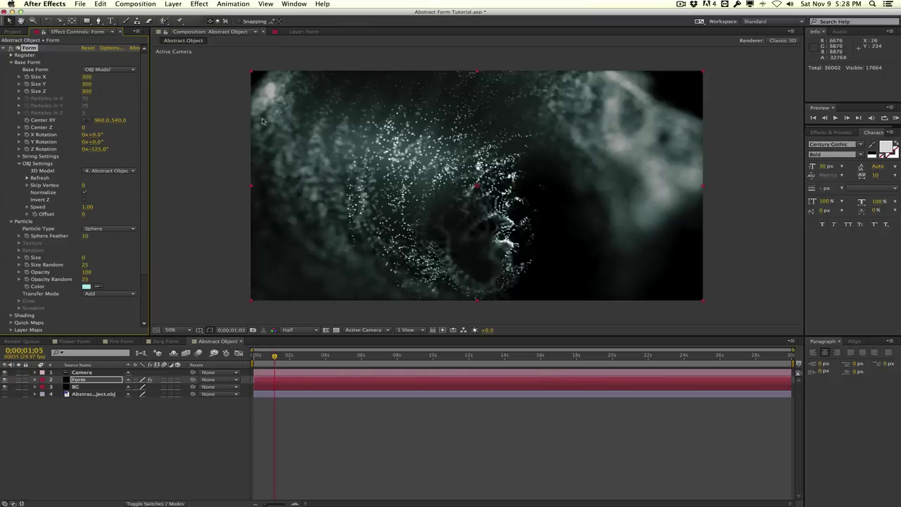
# - Apply the Stylize Glow effect to the Form layer and undo the accidental value change
pyautogui.click(199, 4)
pyautogui.moveTo(216, 254)
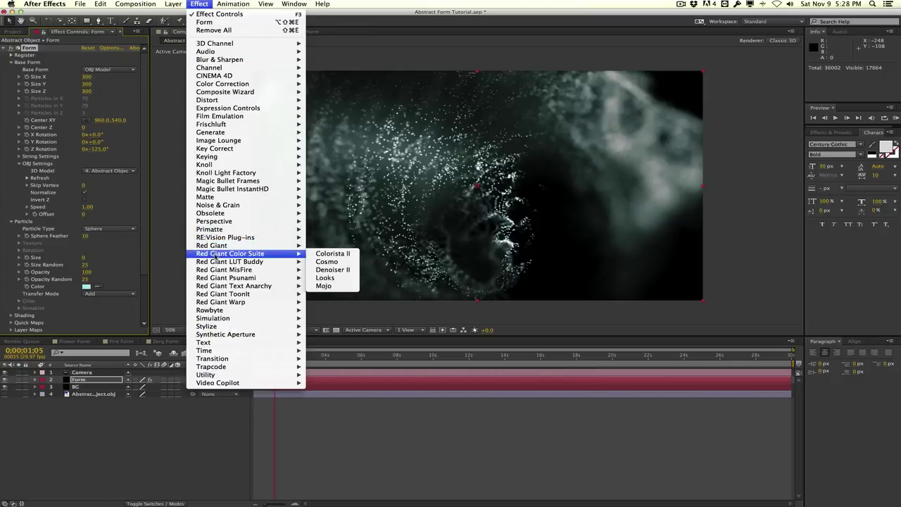
pyautogui.moveTo(206, 325)
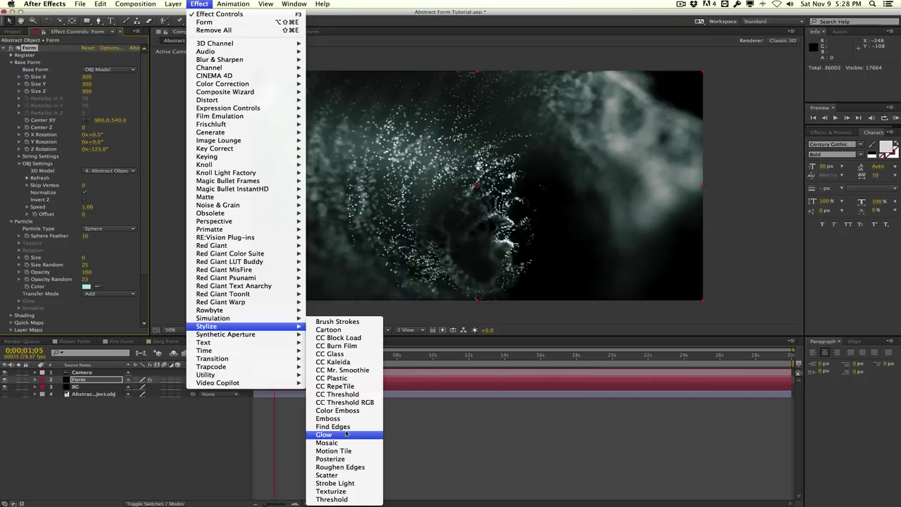
pyautogui.click(345, 434)
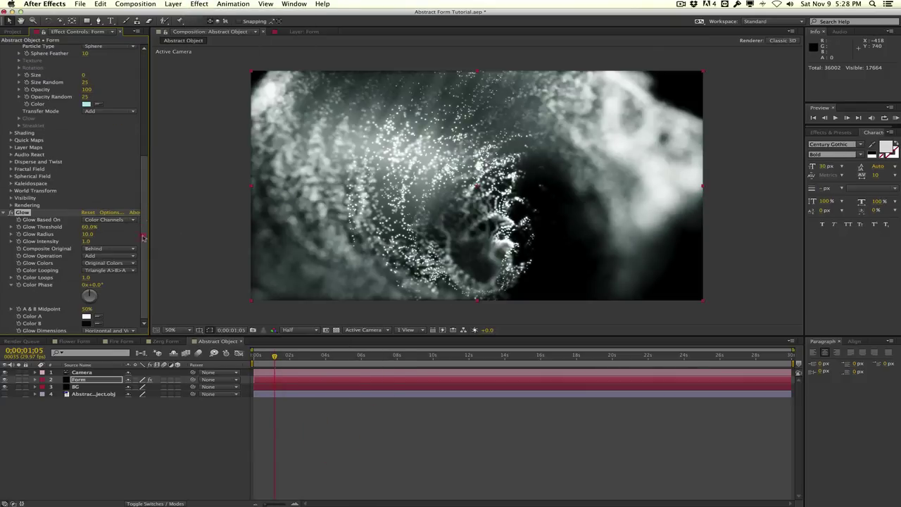
pyautogui.click(143, 238)
pyautogui.press('super+z')
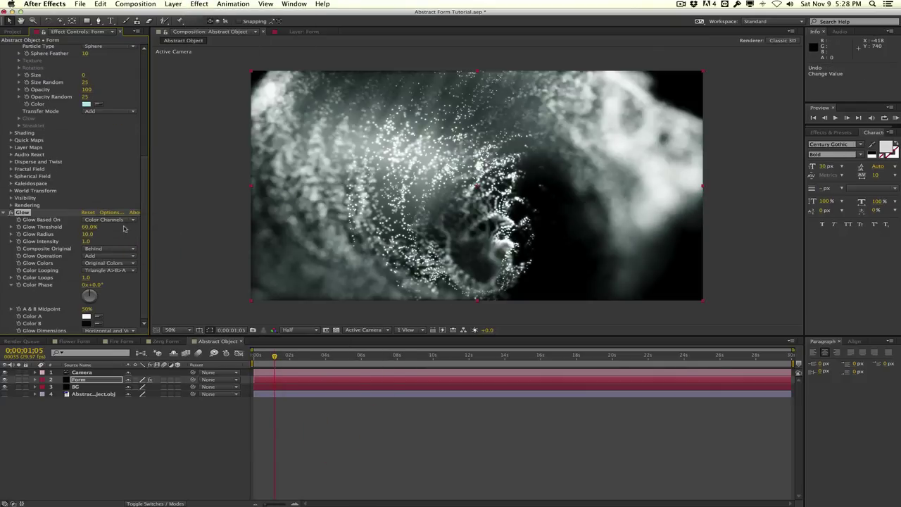
# - Set the Glow Threshold to 85% and Glow Intensity to 0.1, and raise the threshold to 97.3%
pyautogui.click(87, 226)
pyautogui.write('85')
pyautogui.press('Return')
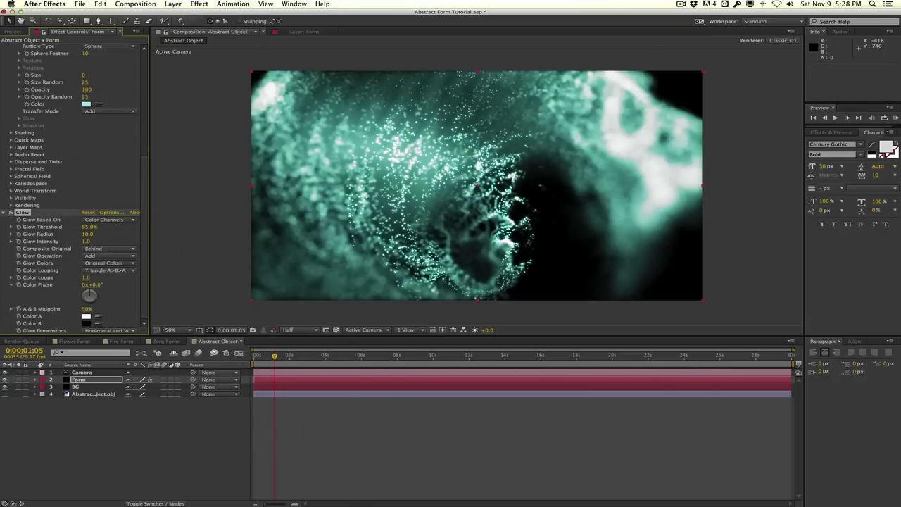
pyautogui.click(87, 240)
pyautogui.write('0.1')
pyautogui.press('Return')
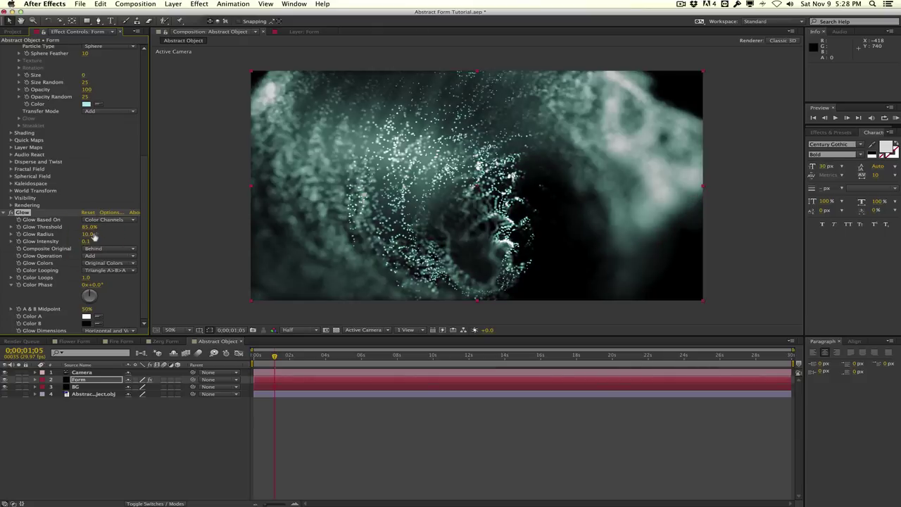
pyautogui.click(89, 227)
pyautogui.click(202, 405)
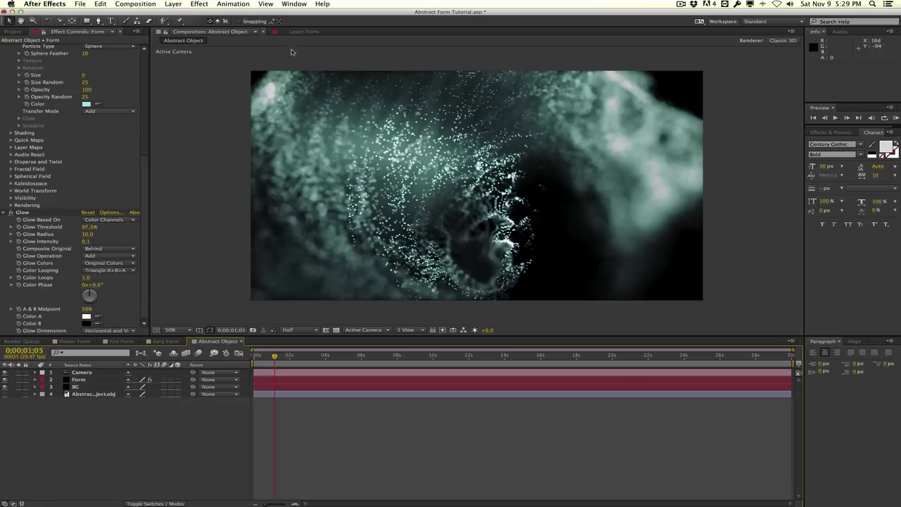
# - Add the Grain, Color Grade and Letterbox quick setups from the Dojo Toolkit to the composition, and close the toolkit
pyautogui.click(294, 3)
pyautogui.click(331, 314)
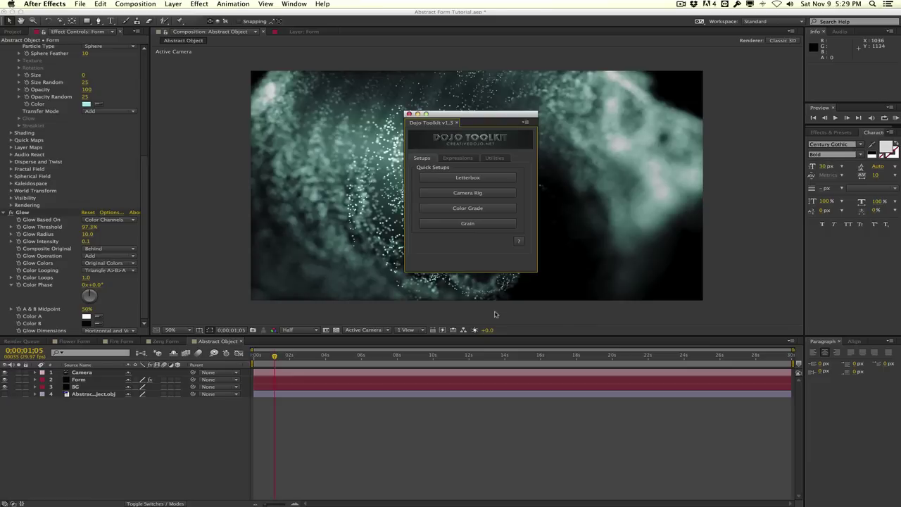
pyautogui.click(496, 222)
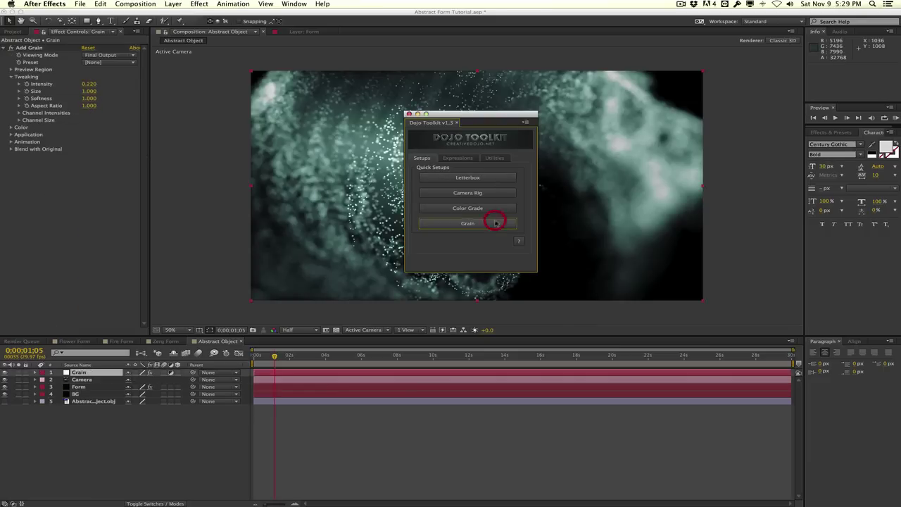
pyautogui.click(495, 208)
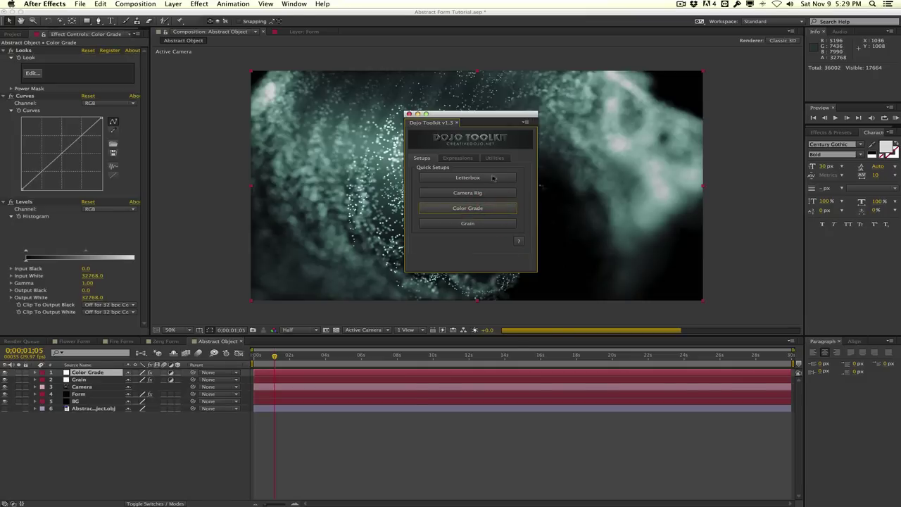
pyautogui.click(495, 178)
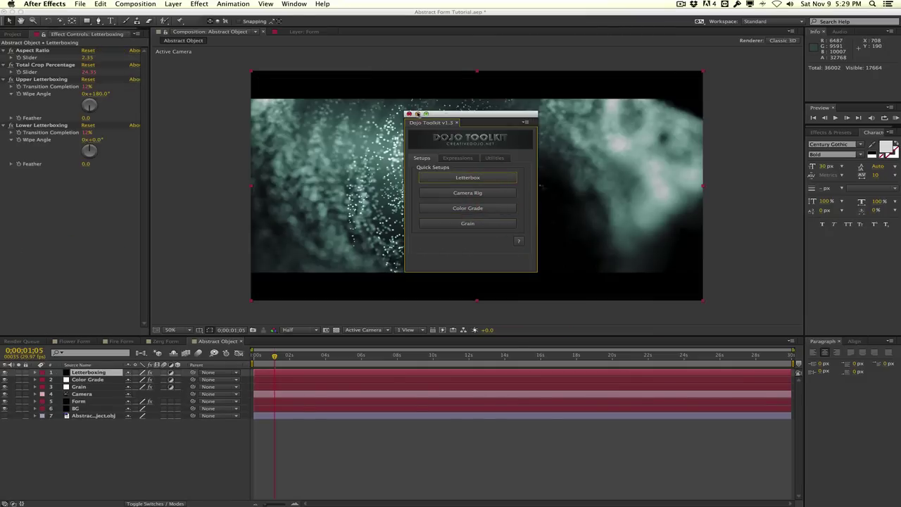
pyautogui.click(414, 113)
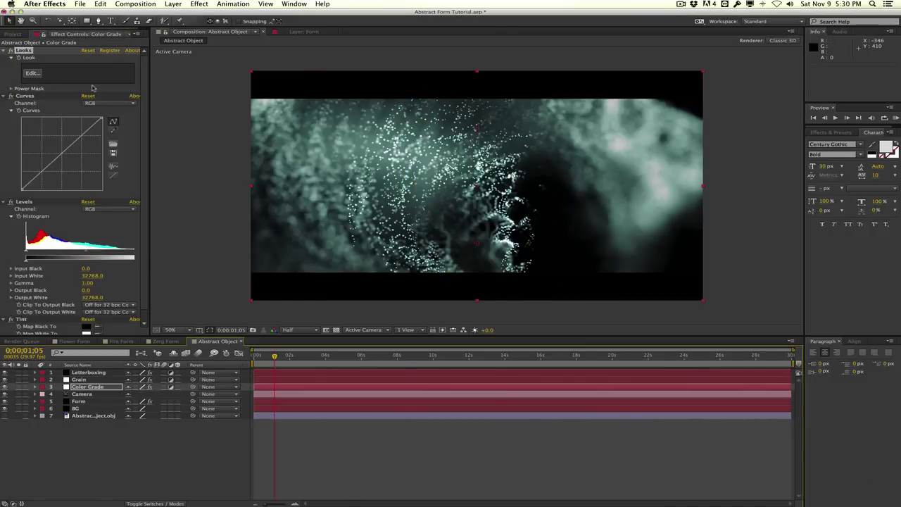
# - Edit the Looks effect on the Color Grade layer and apply the Bleach Bypass Cool preset
pyautogui.click(32, 74)
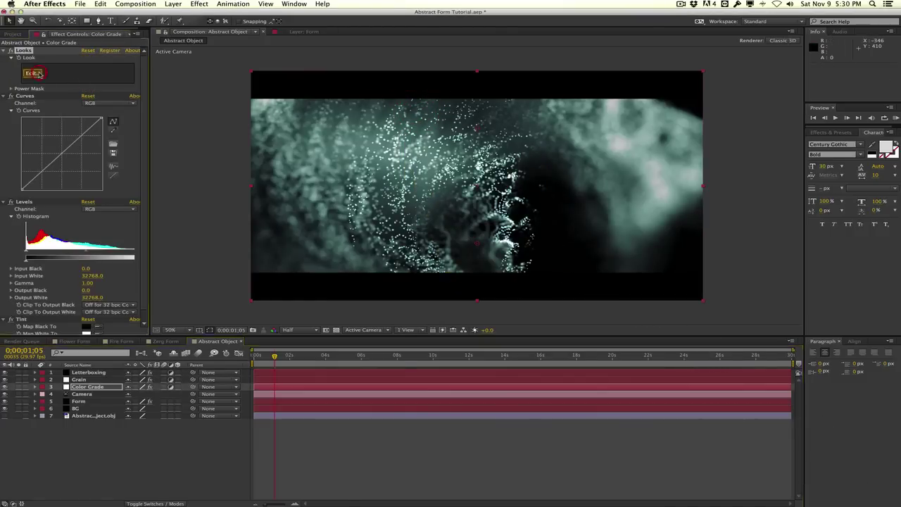
pyautogui.moveTo(10, 404)
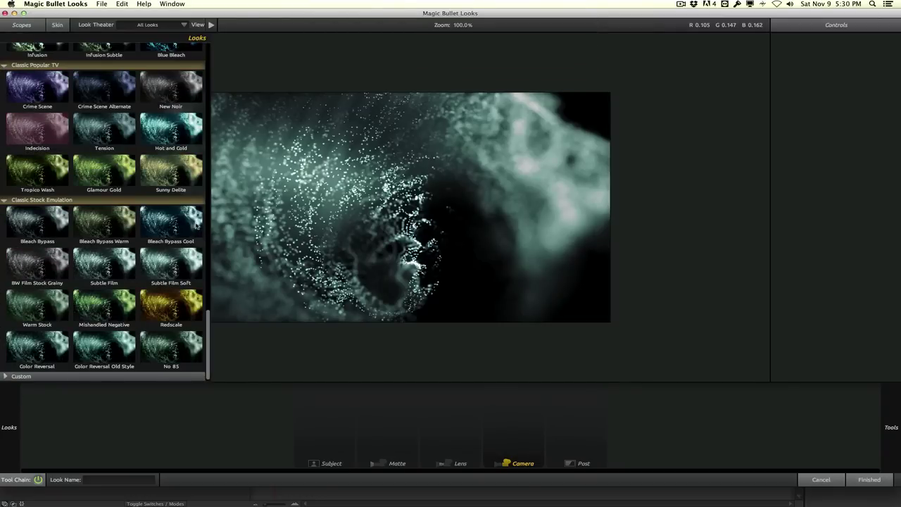
pyautogui.click(179, 223)
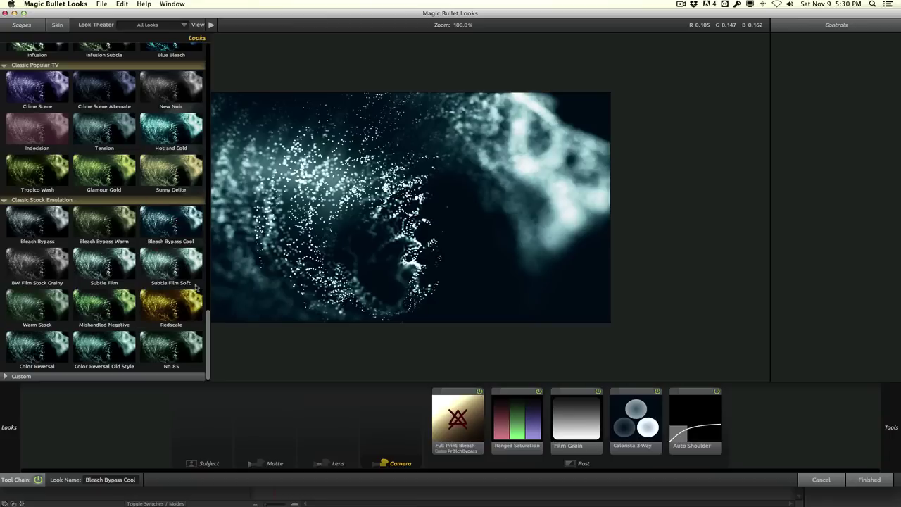
pyautogui.moveTo(207, 320); pyautogui.dragTo(213, 354)
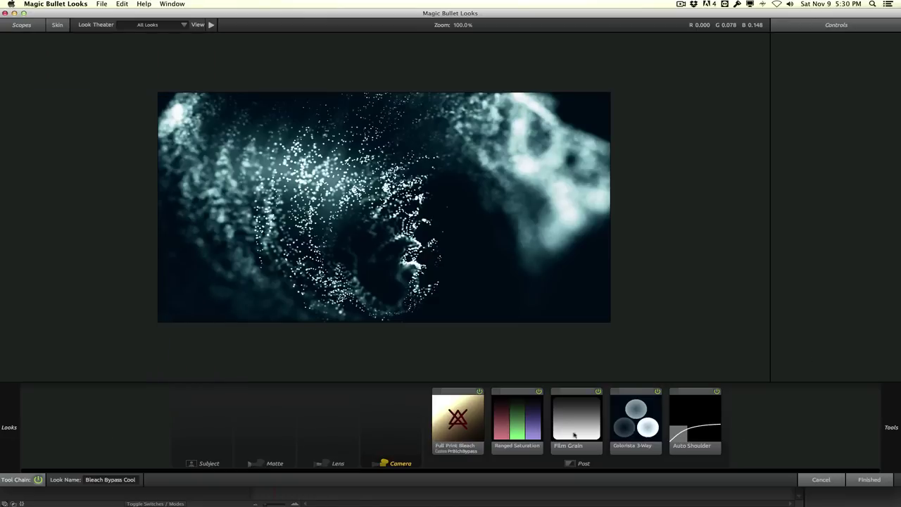
# - Delete Film Grain from the look's tool chain, slightly raise the Colorista 3-Way Midtone level, and accept the look
pyautogui.click(587, 415)
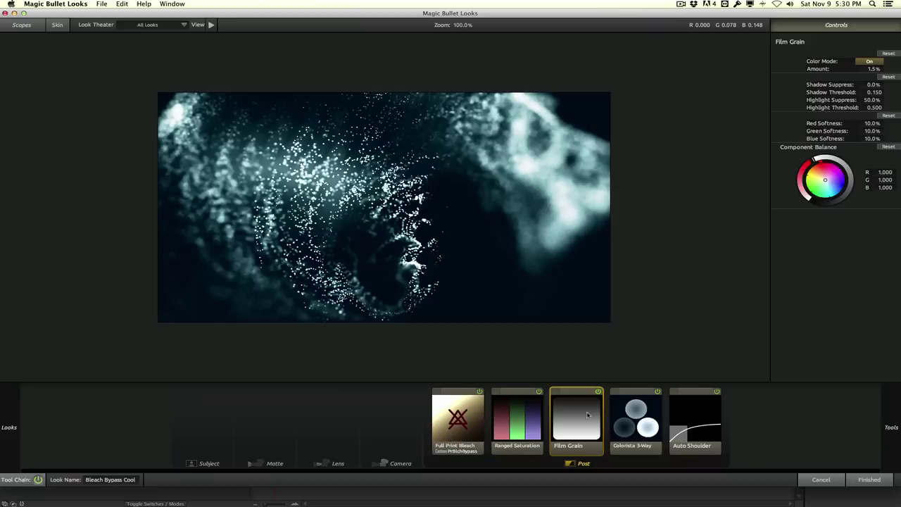
pyautogui.press('Delete')
pyautogui.click(617, 416)
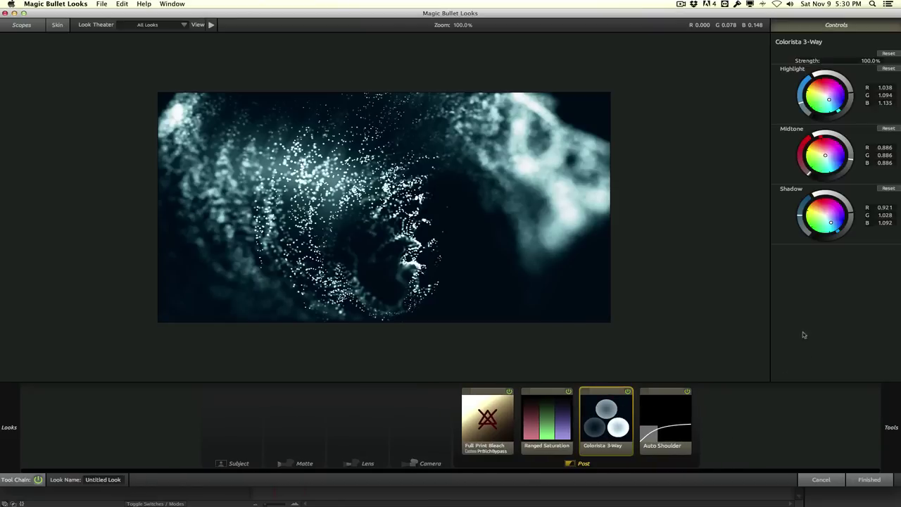
pyautogui.moveTo(850, 159); pyautogui.dragTo(851, 155)
pyautogui.click(857, 477)
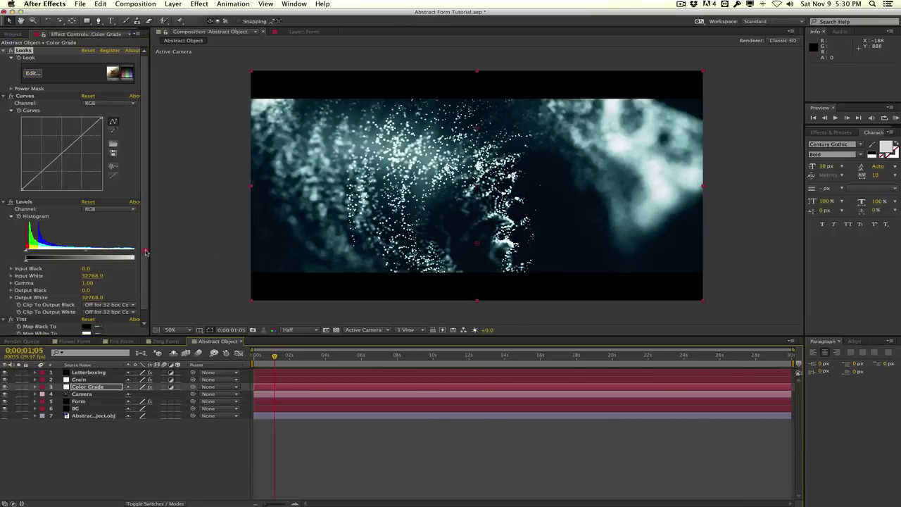
# - Set the Tint effect's Amount to Tint to 25% on the Color Grade layer
pyautogui.scroll(-1, 146, 252)
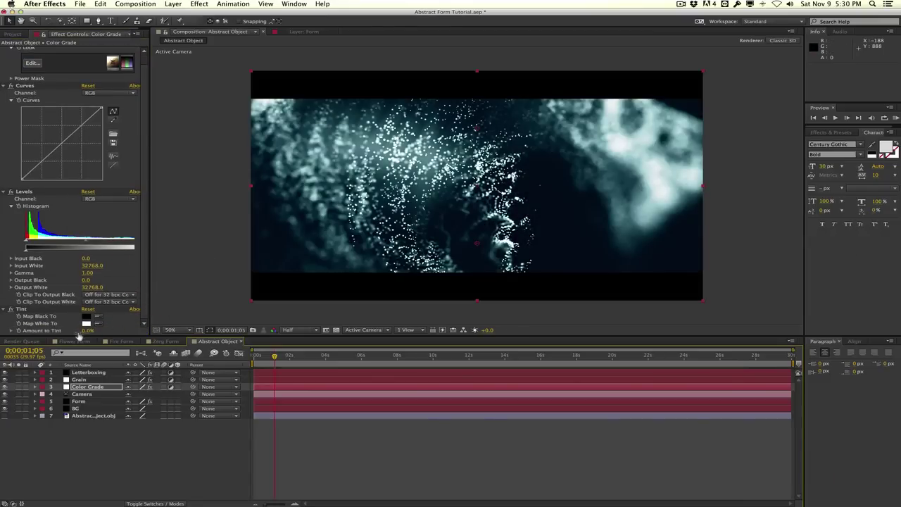
pyautogui.moveTo(85, 331); pyautogui.dragTo(94, 330)
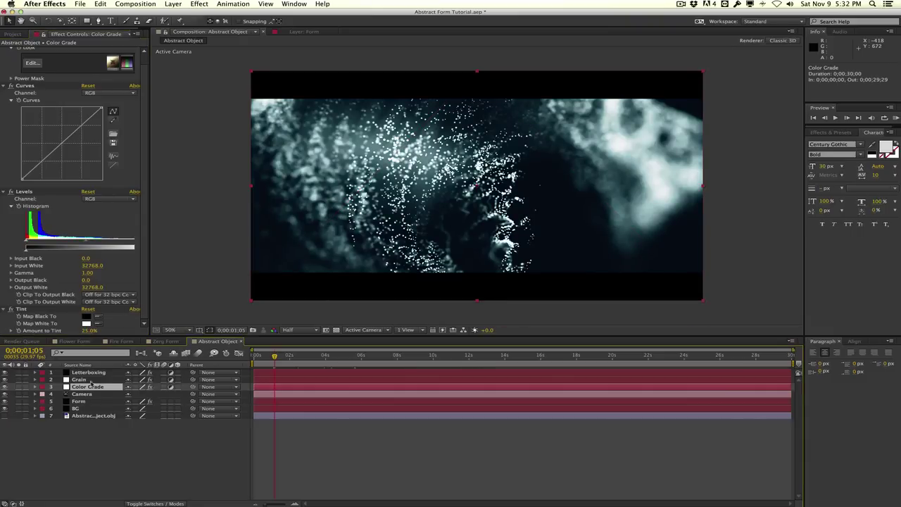
# - Try a camera Aperture of 100 pixels in the Camera Options and settle on 120 pixels
pyautogui.click(90, 396)
pyautogui.press('a')
pyautogui.press('a')
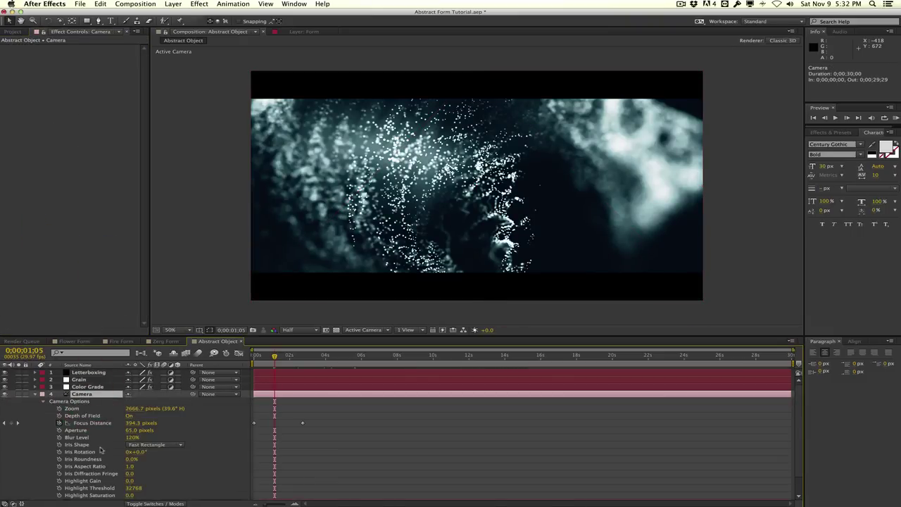
pyautogui.click(132, 429)
pyautogui.write('100')
pyautogui.press('Return')
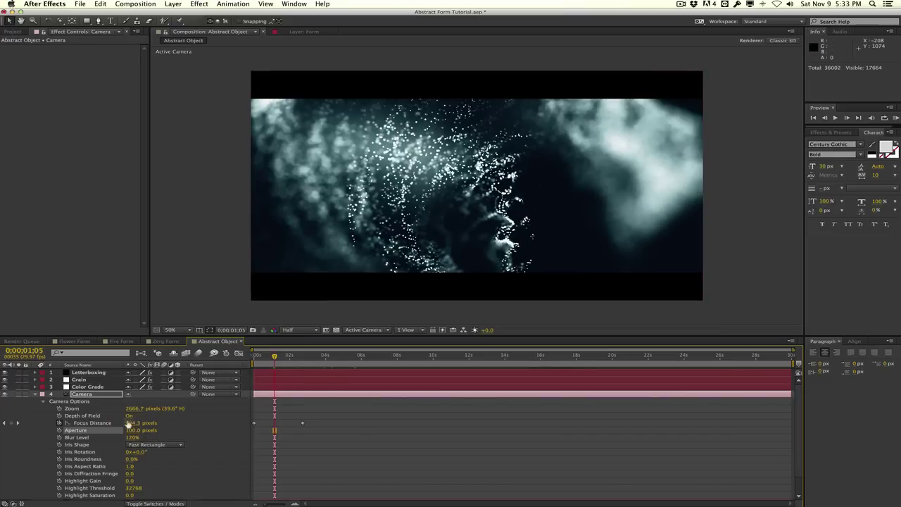
pyautogui.click(126, 430)
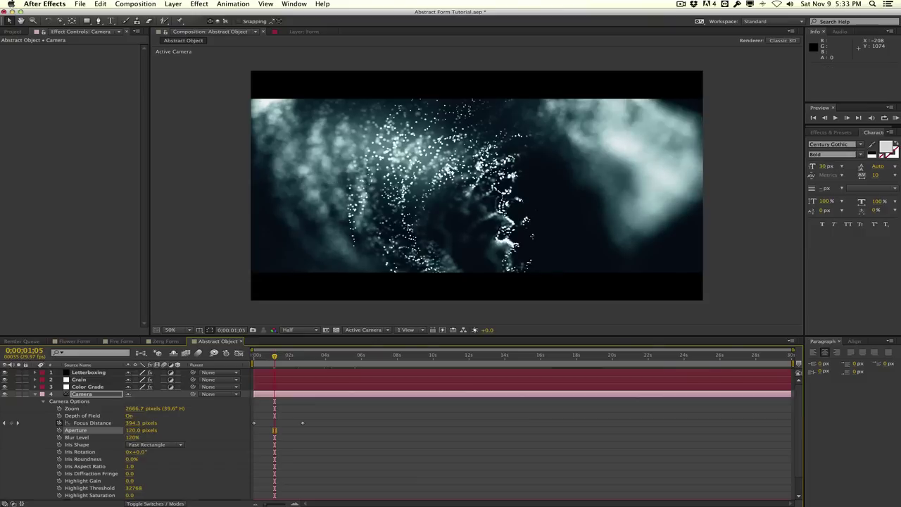
pyautogui.write('120')
pyautogui.press('Return')
pyautogui.click(128, 438)
pyautogui.press('Return')
pyautogui.click(36, 395)
# - Lower the particle Size in the Form effect on the Form layer to 0
pyautogui.click(81, 401)
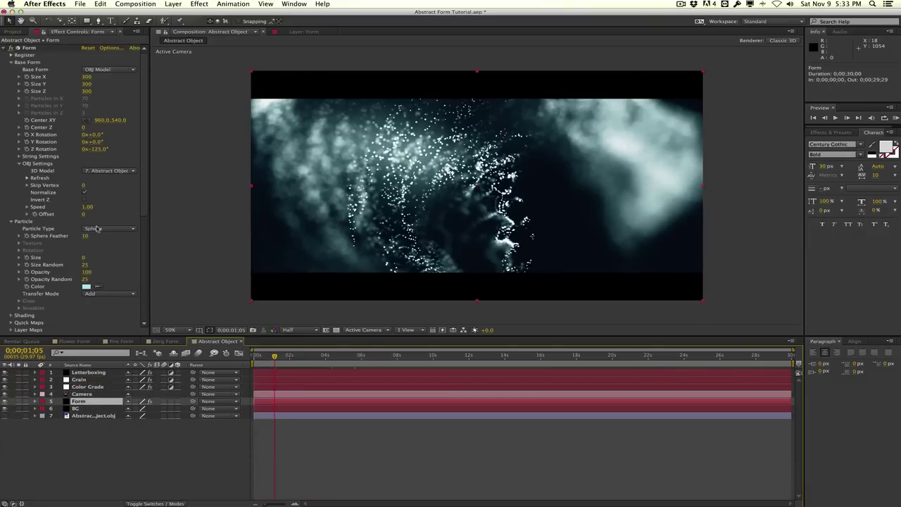
pyautogui.click(86, 258)
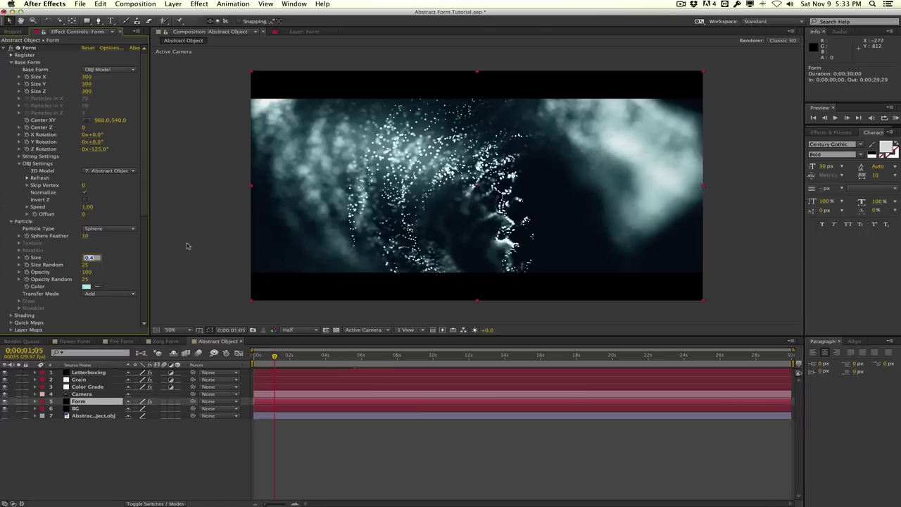
pyautogui.press('BackSpace')
pyautogui.write('0')
pyautogui.press('Return')
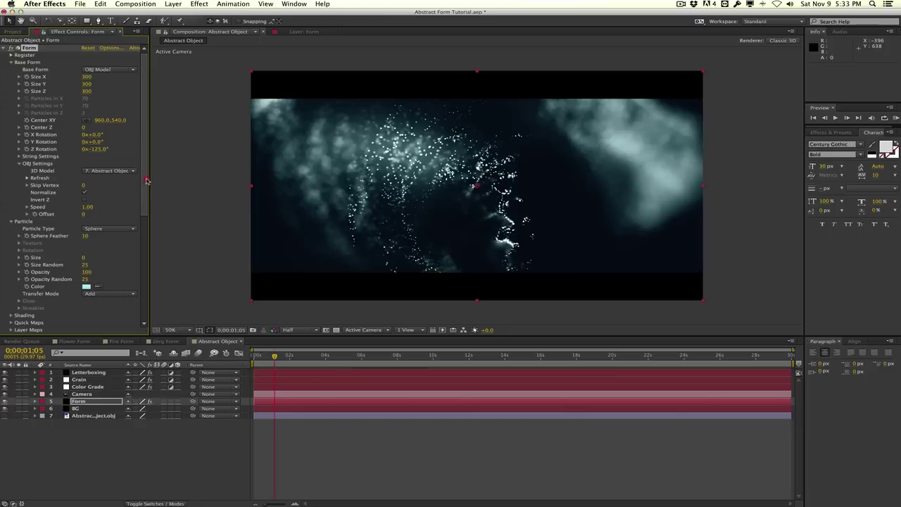
# - Review the Form and Glow effect settings on the Form layer and preview the animation
pyautogui.scroll(-2, 144, 209)
pyautogui.scroll(2, 141, 209)
pyautogui.click(141, 141)
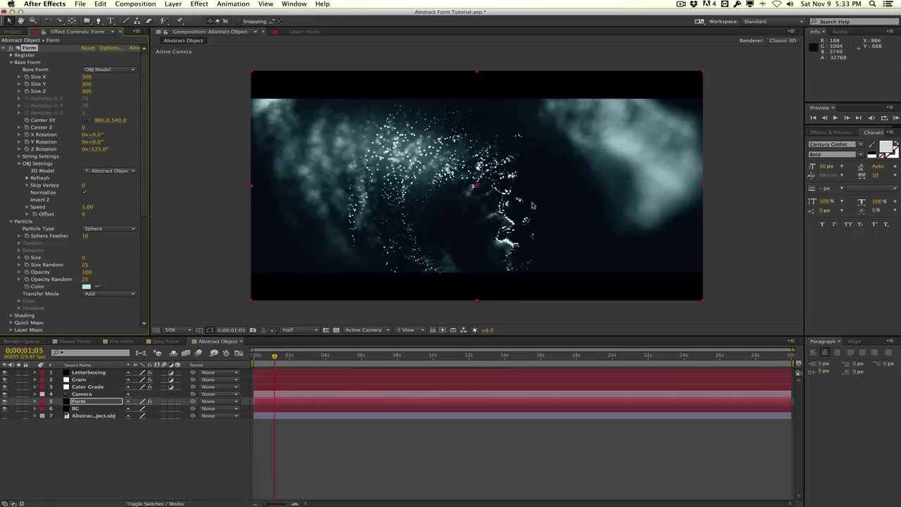
pyautogui.scroll(-9, 139, 211)
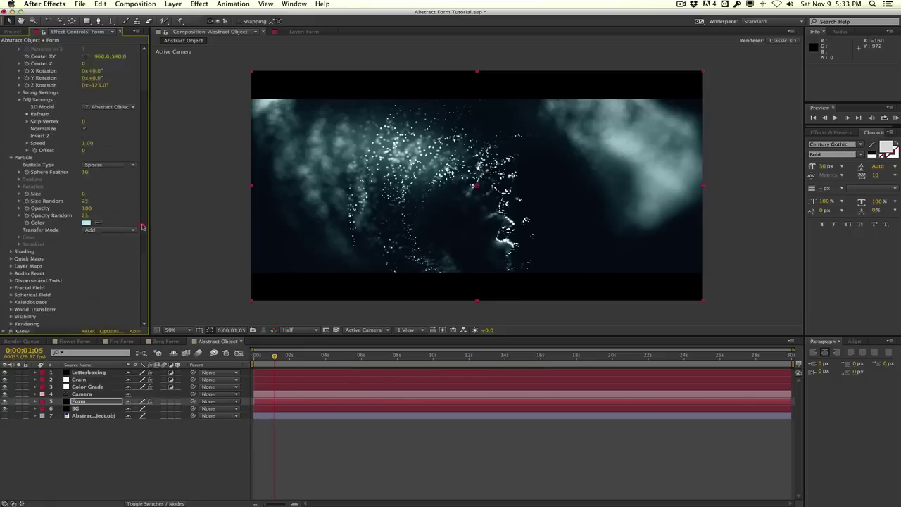
pyautogui.scroll(-2, 138, 255)
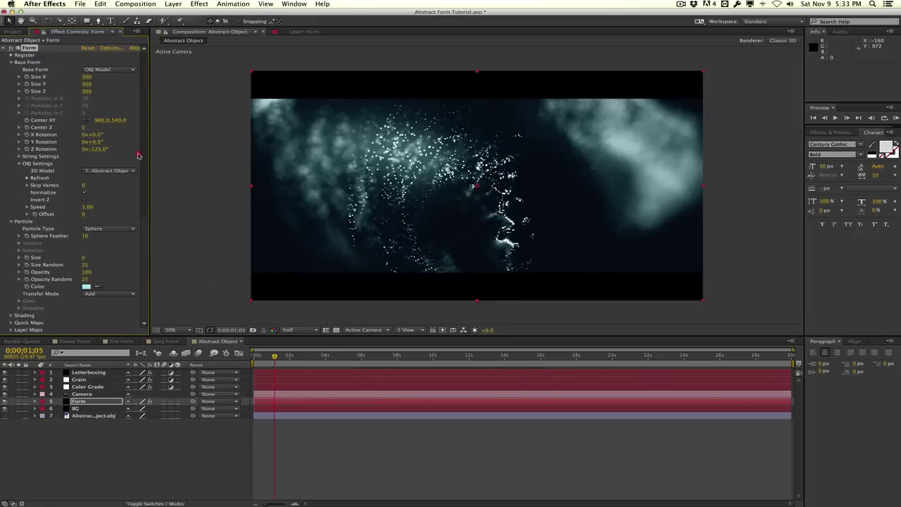
pyautogui.click(138, 153)
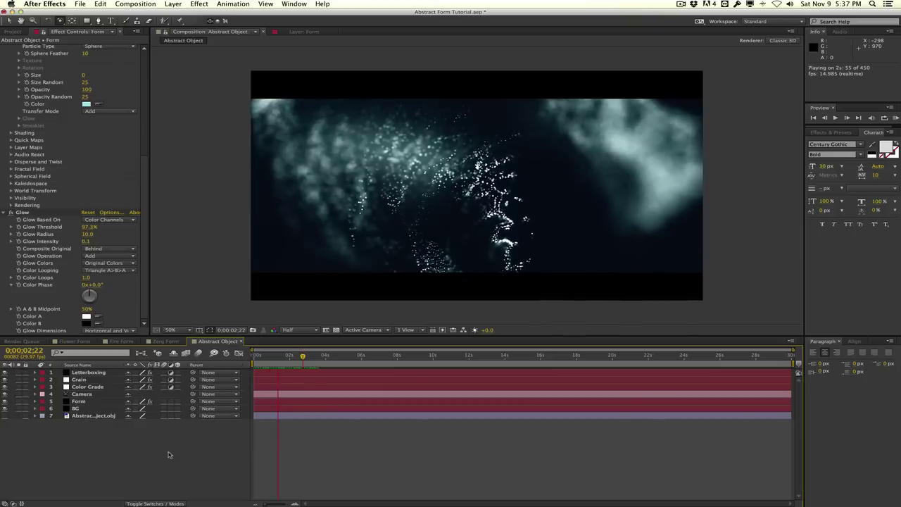
pyautogui.click(171, 449)
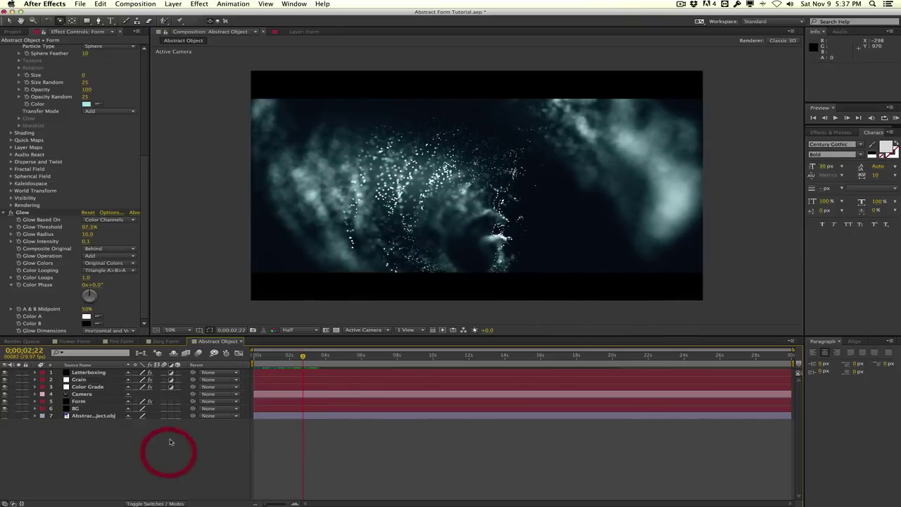
# - Remove all Position keyframes from the Camera layer
pyautogui.click(81, 394)
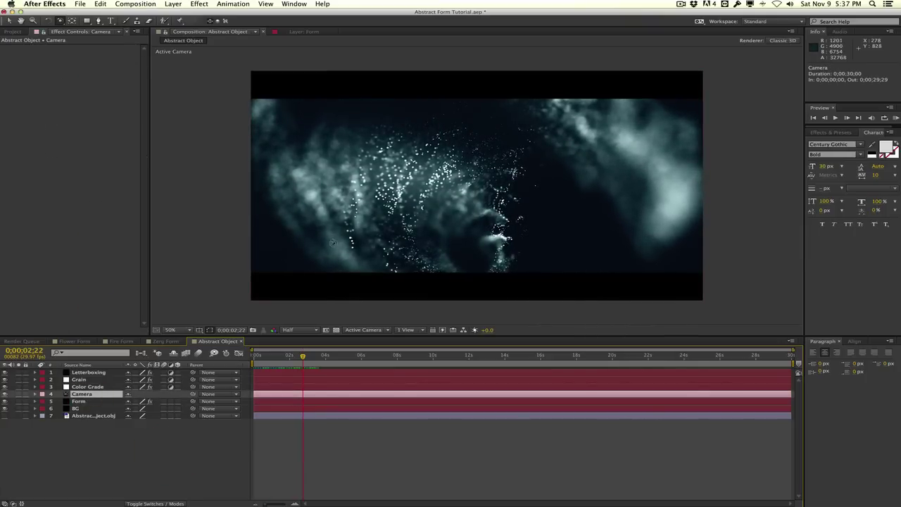
pyautogui.press('a')
pyautogui.press('a')
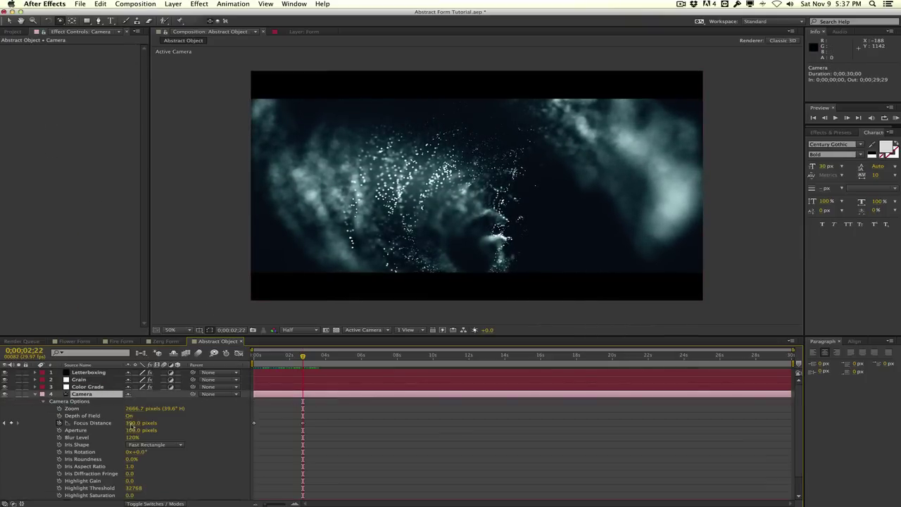
pyautogui.click(87, 402)
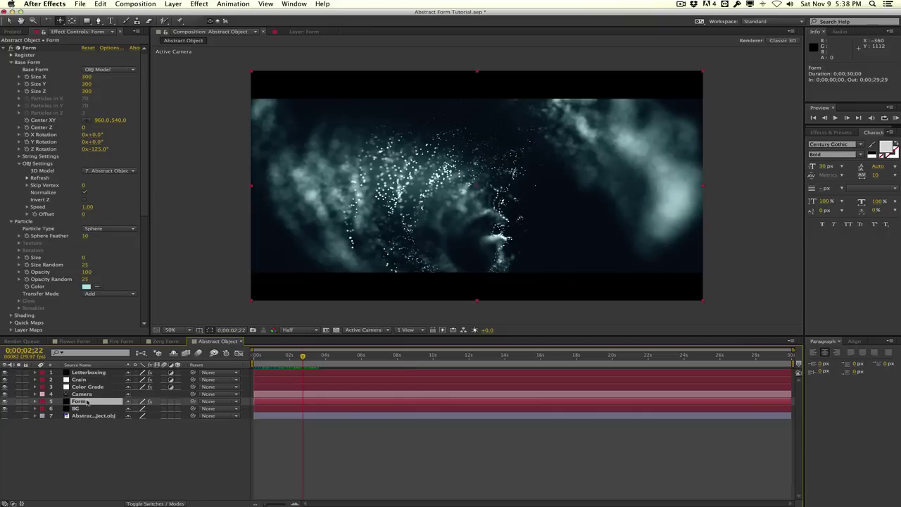
pyautogui.click(84, 395)
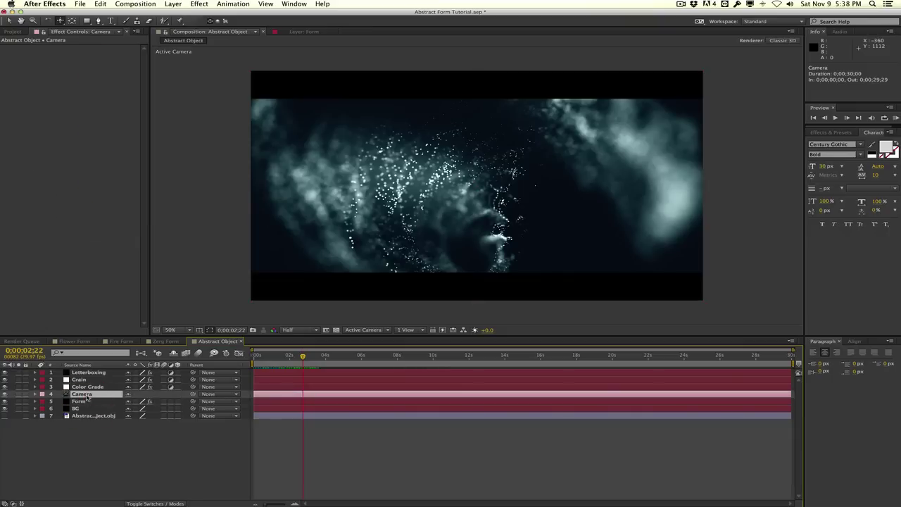
pyautogui.press('p')
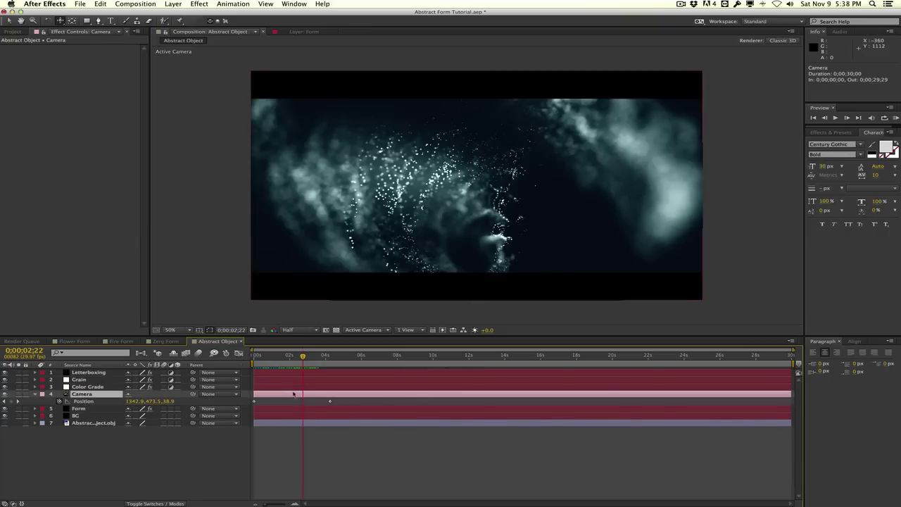
pyautogui.moveTo(237, 402); pyautogui.dragTo(351, 404)
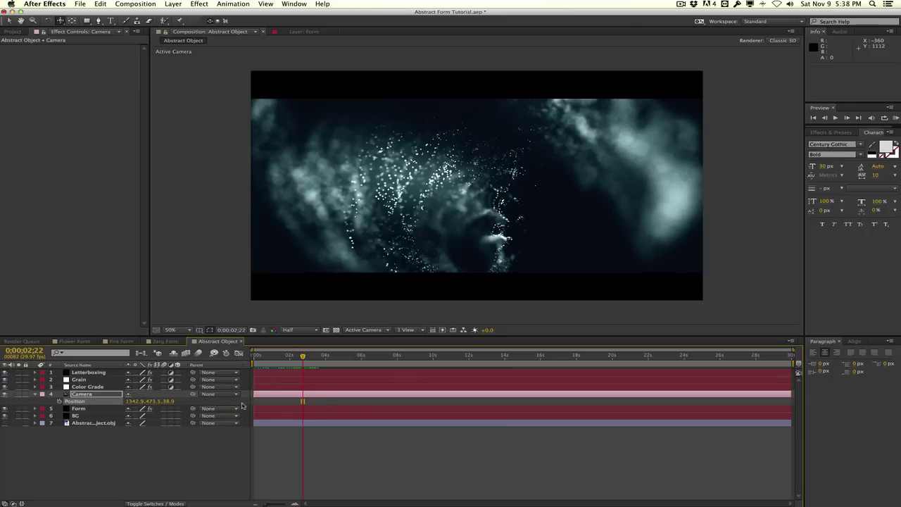
pyautogui.press('Delete')
# - Orbit and track the camera to a new view at about 762, 825, -11, with Depth of Field switched off only while reframing
pyautogui.press('a')
pyautogui.press('a')
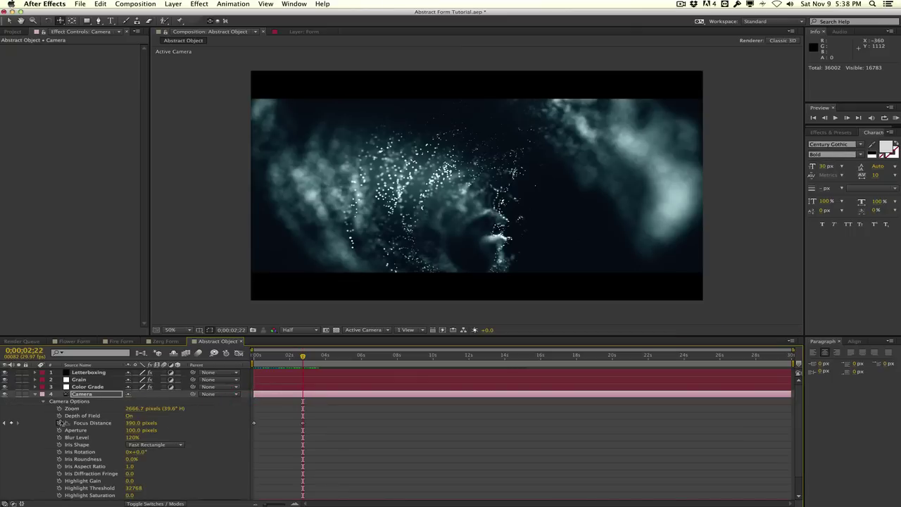
pyautogui.click(129, 416)
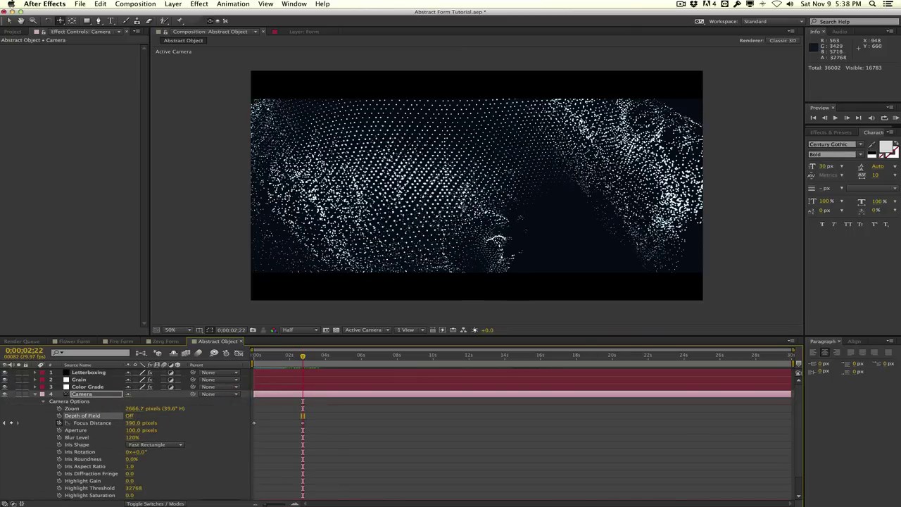
pyautogui.click(460, 214)
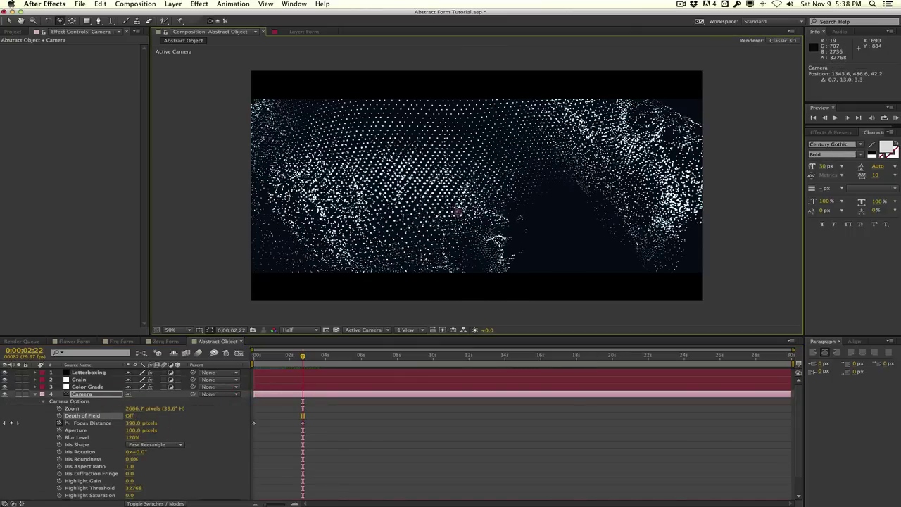
pyautogui.moveTo(448, 174); pyautogui.dragTo(432, 154)
pyautogui.moveTo(625, 196); pyautogui.dragTo(626, 201)
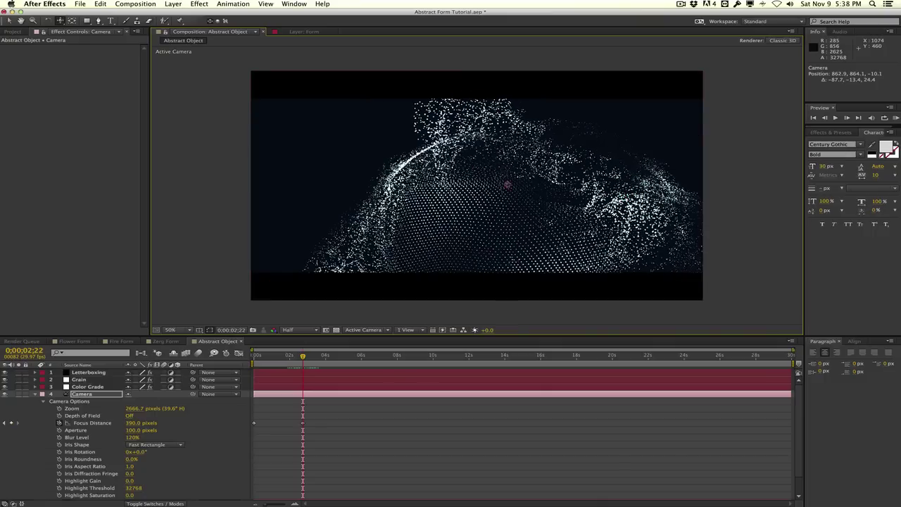
pyautogui.moveTo(511, 188); pyautogui.dragTo(481, 196)
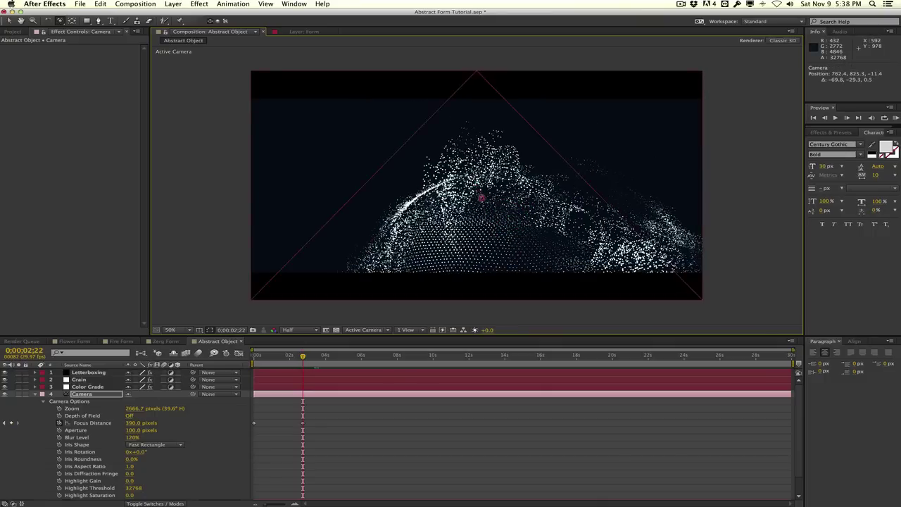
pyautogui.click(129, 415)
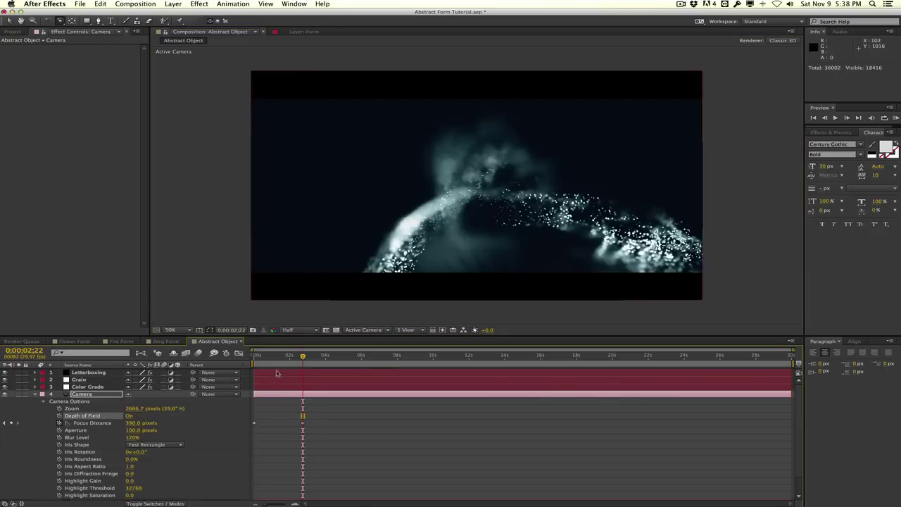
# - Set the camera's second Focus Distance keyframe to 382 pixels and move it to 0;00;01;22
pyautogui.click(256, 356)
pyautogui.moveTo(256, 357); pyautogui.dragTo(253, 356)
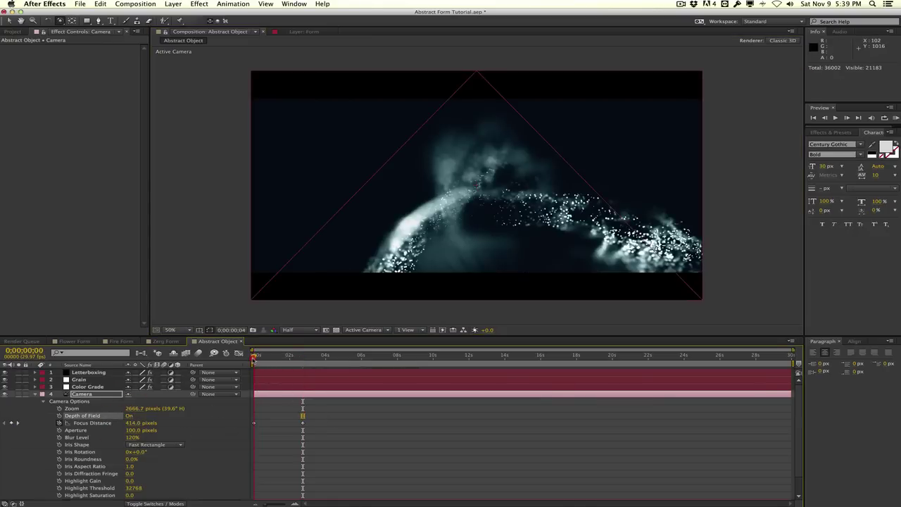
pyautogui.press('super+x')
pyautogui.press('super+v')
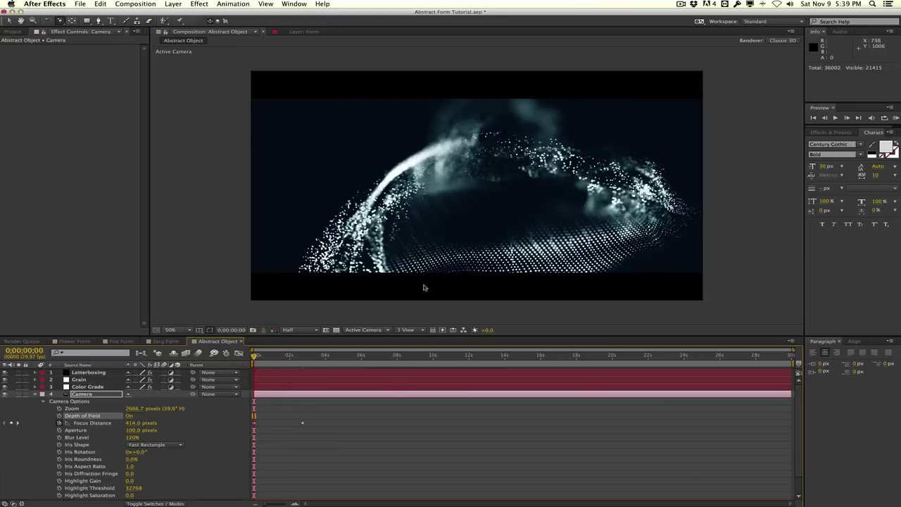
pyautogui.moveTo(260, 356); pyautogui.dragTo(305, 357)
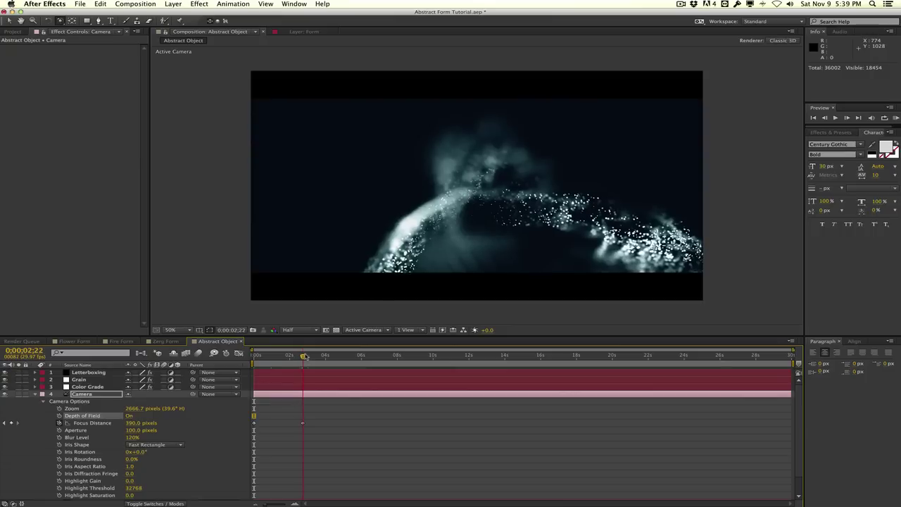
pyautogui.moveTo(137, 423); pyautogui.dragTo(183, 423)
pyautogui.click(307, 425)
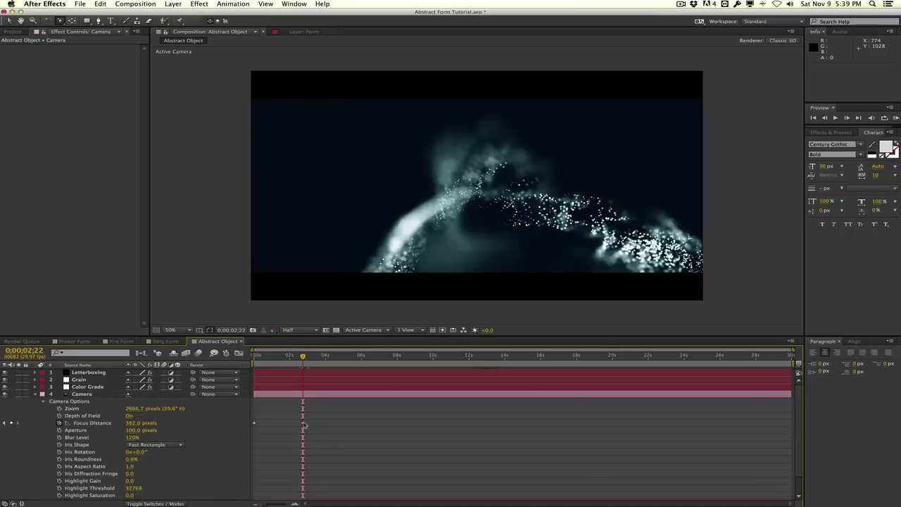
pyautogui.moveTo(303, 424); pyautogui.dragTo(285, 425)
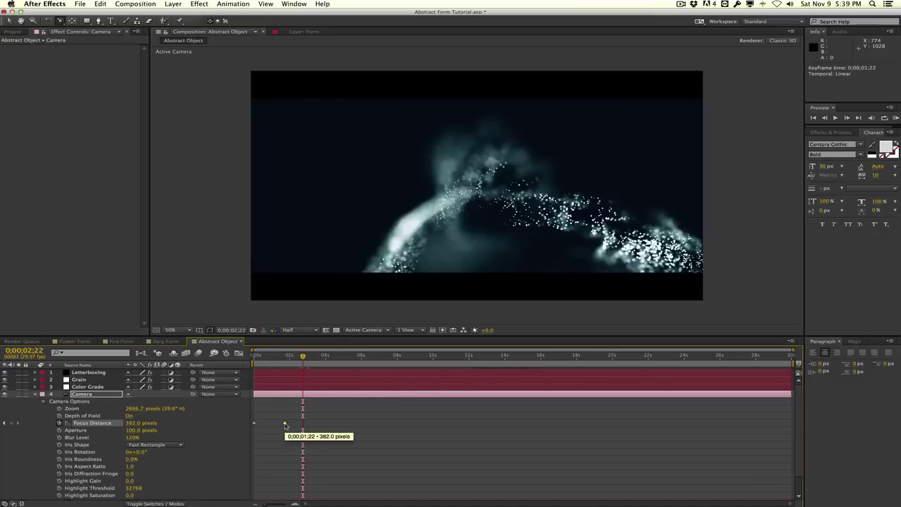
# - Preview the new camera animation and inspect the frame at 0;00;00;17
pyautogui.press('space')
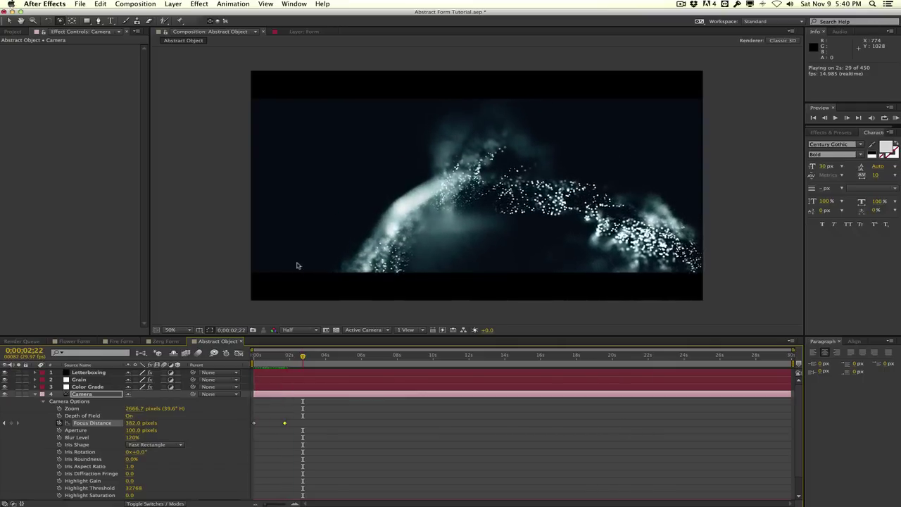
pyautogui.click(296, 264)
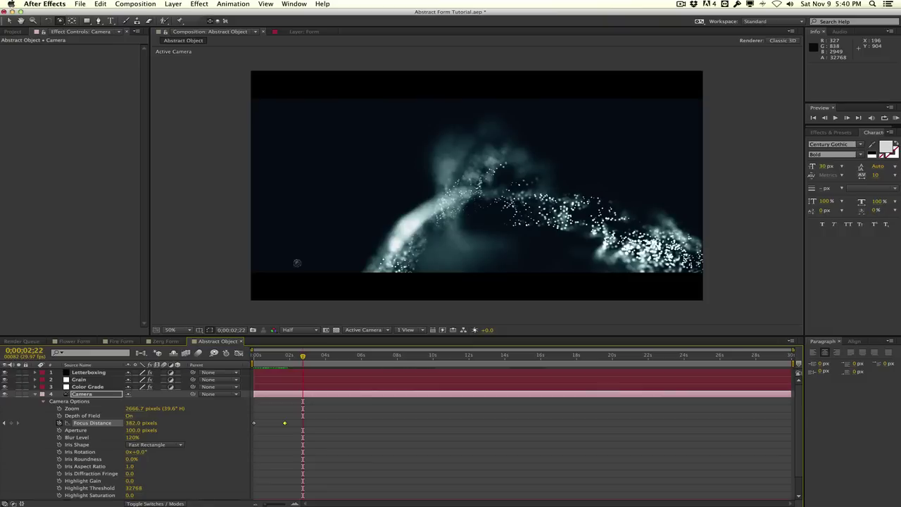
pyautogui.click(270, 358)
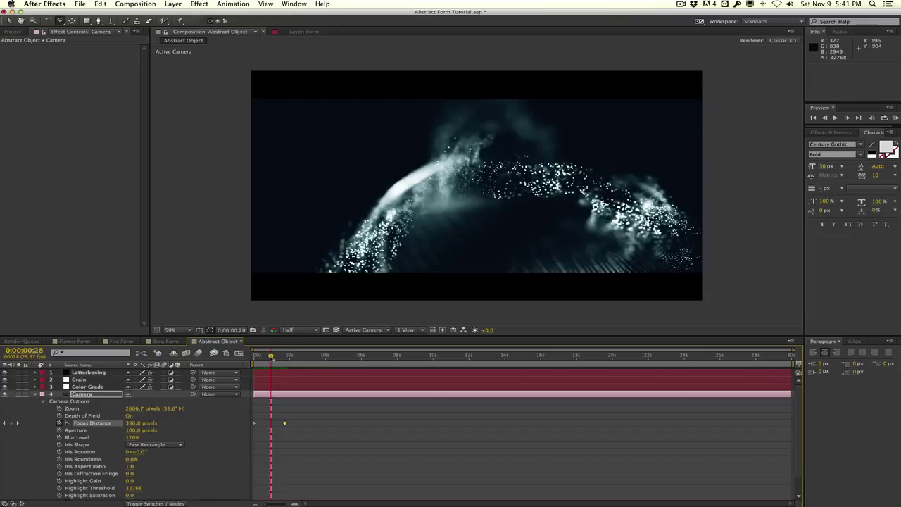
pyautogui.moveTo(270, 356); pyautogui.dragTo(264, 356)
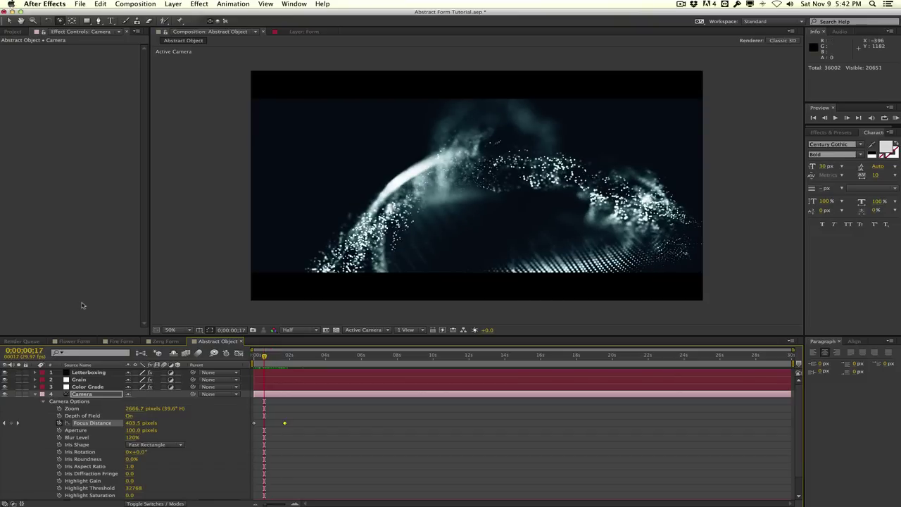